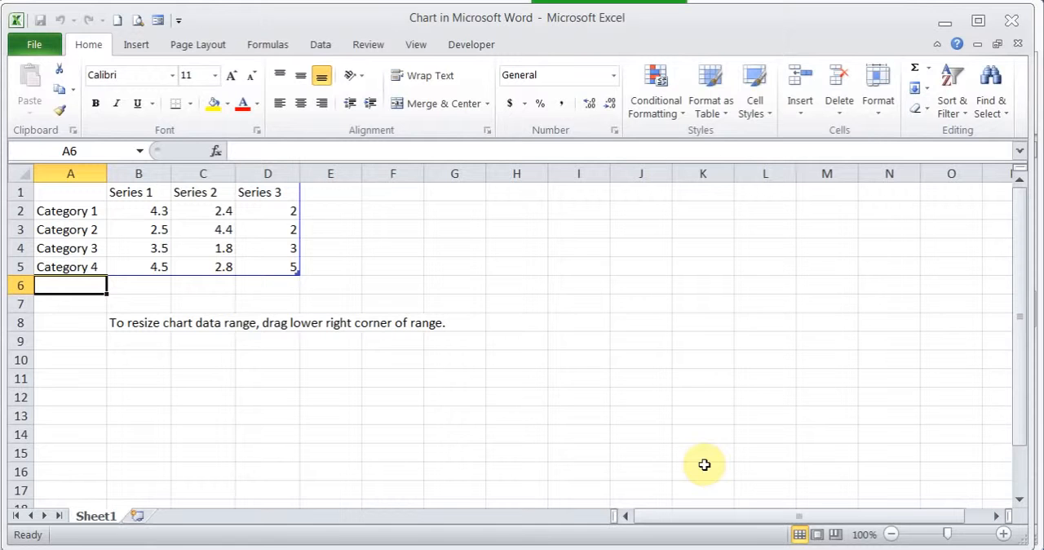
Close the chart's data sheet and return to the chart in the Word document.
left_click(1011, 22)
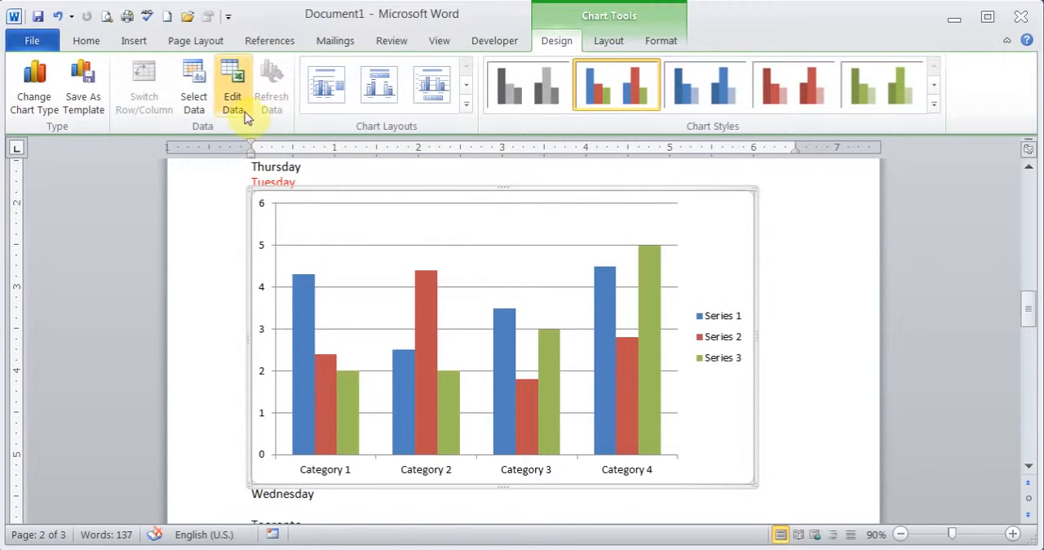
right_click(708, 237)
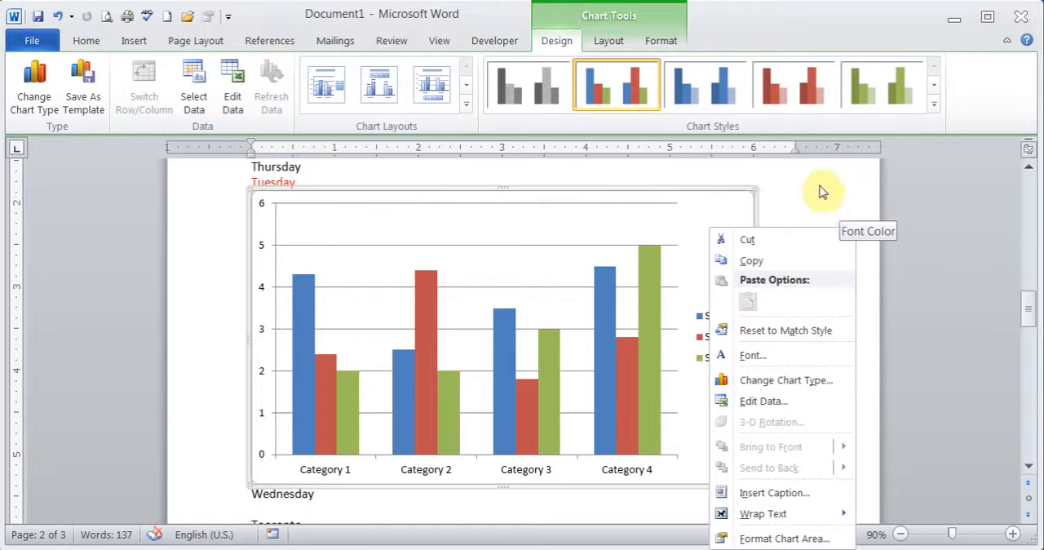
left_click(696, 233)
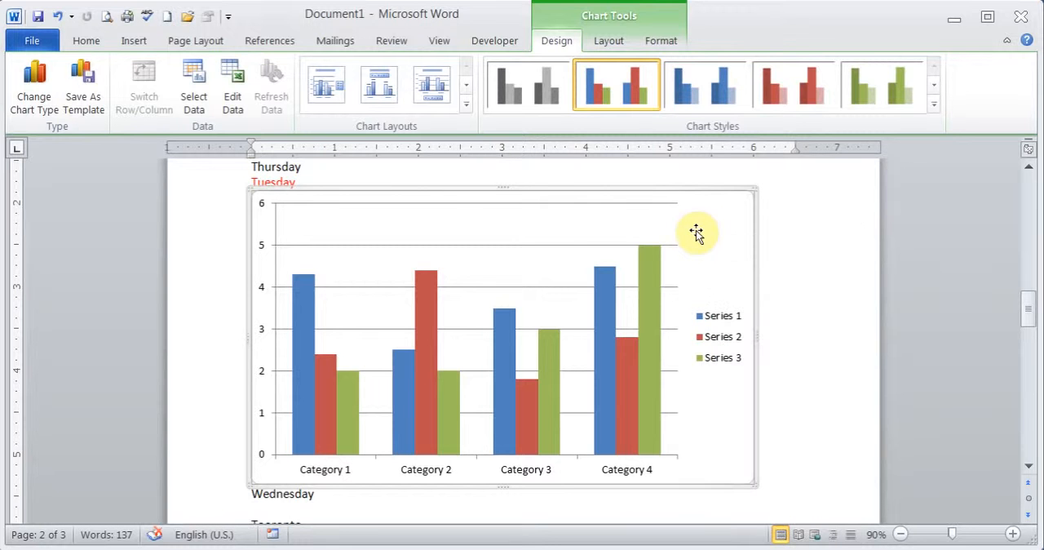
Open the chart's data for editing and set the Series 2 value of Category 4 to 10.
left_click(233, 84)
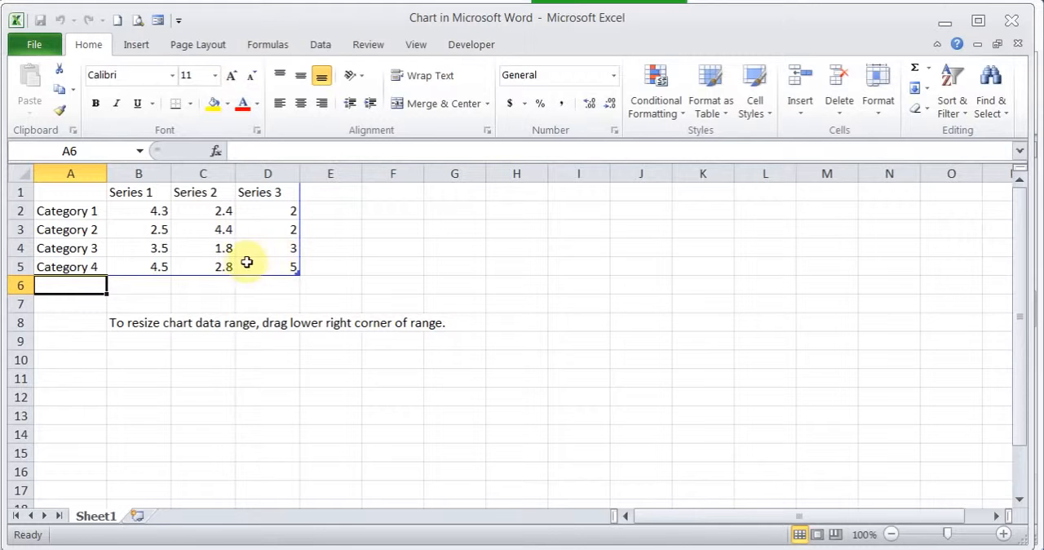
left_click(225, 270)
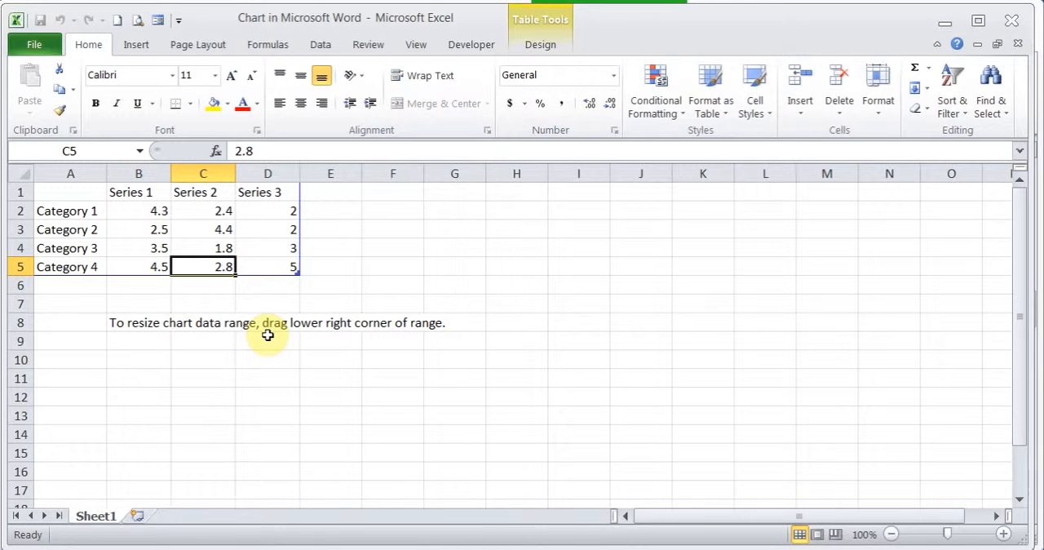
type("10")
key("Return")
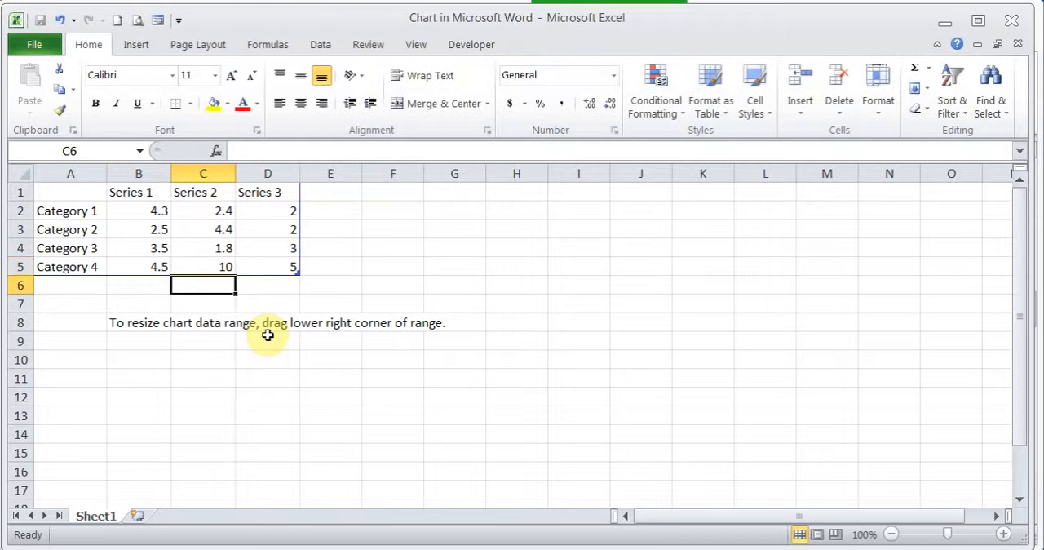
Rename the three series headings in the chart data to Jan, Feb and mar, and close the data sheet.
left_click(151, 191)
type("Jan")
key("Tab")
type("Feb")
key("Tab")
type("mar")
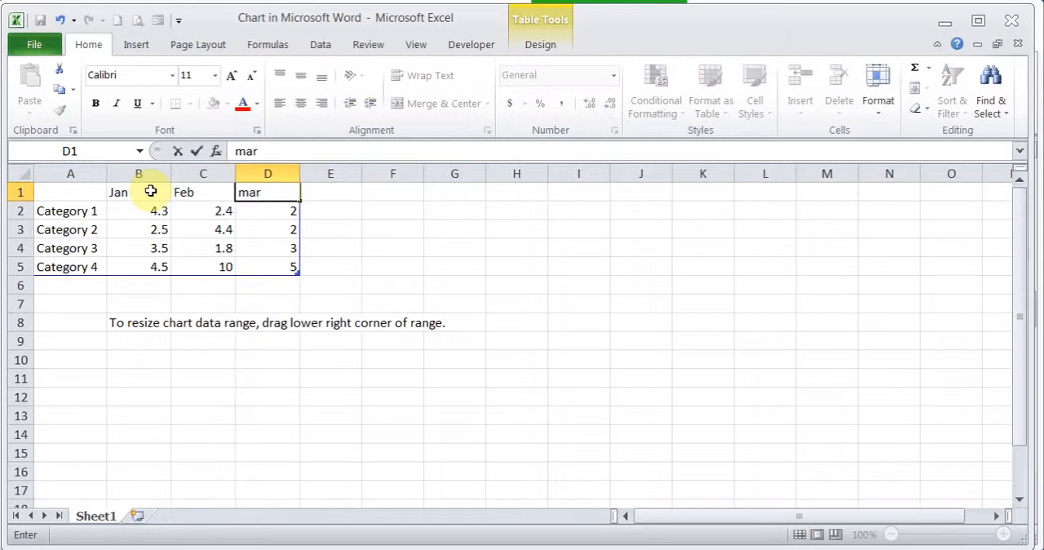
key("Return")
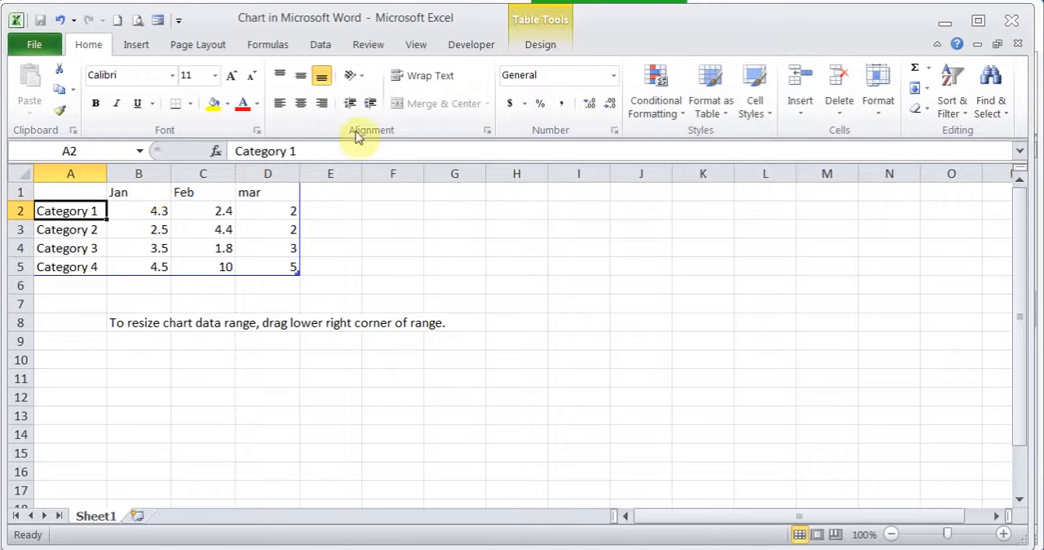
left_click(1017, 21)
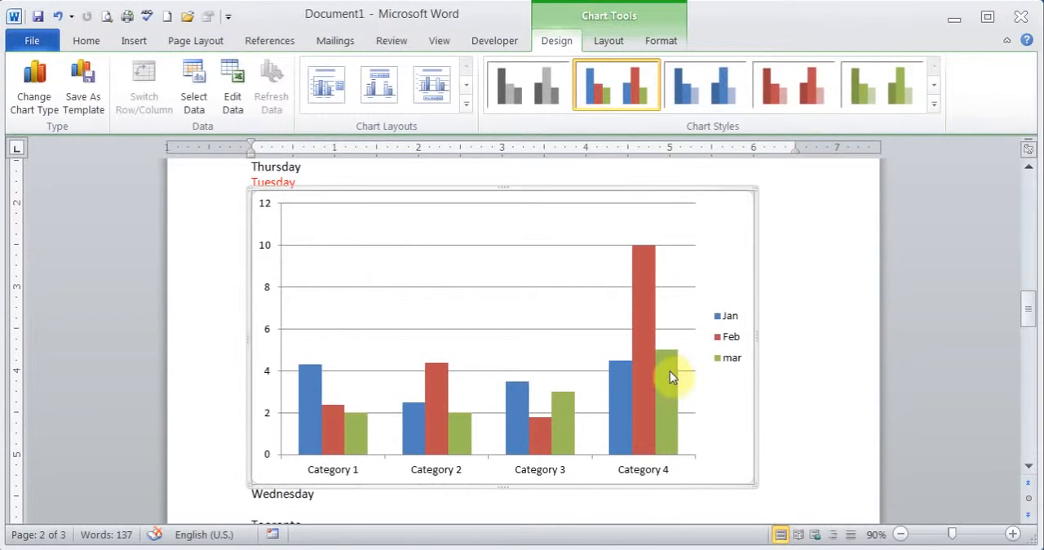
Apply the chart style with a black background and blue, red and green bevelled columns.
left_click(724, 346)
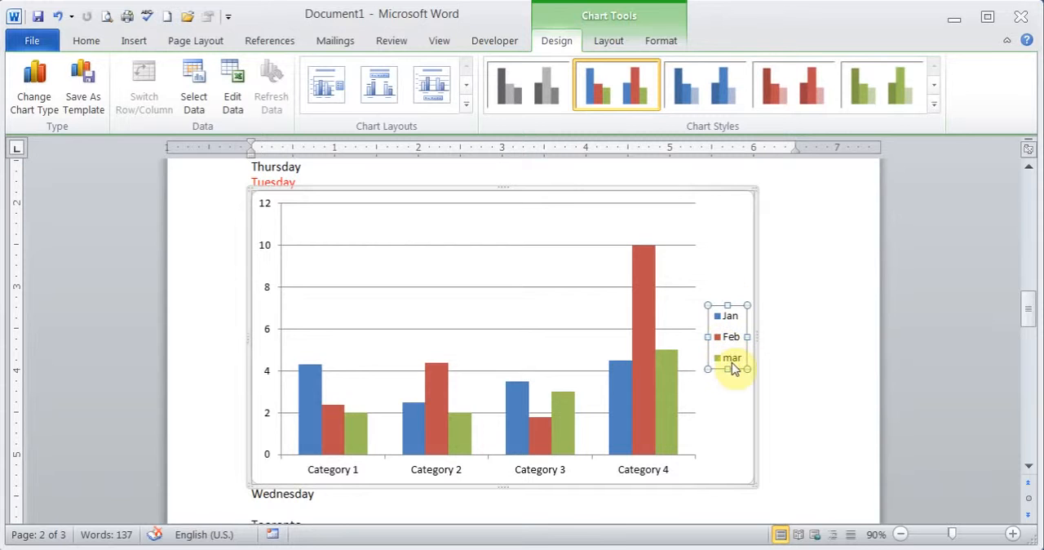
left_click(744, 228)
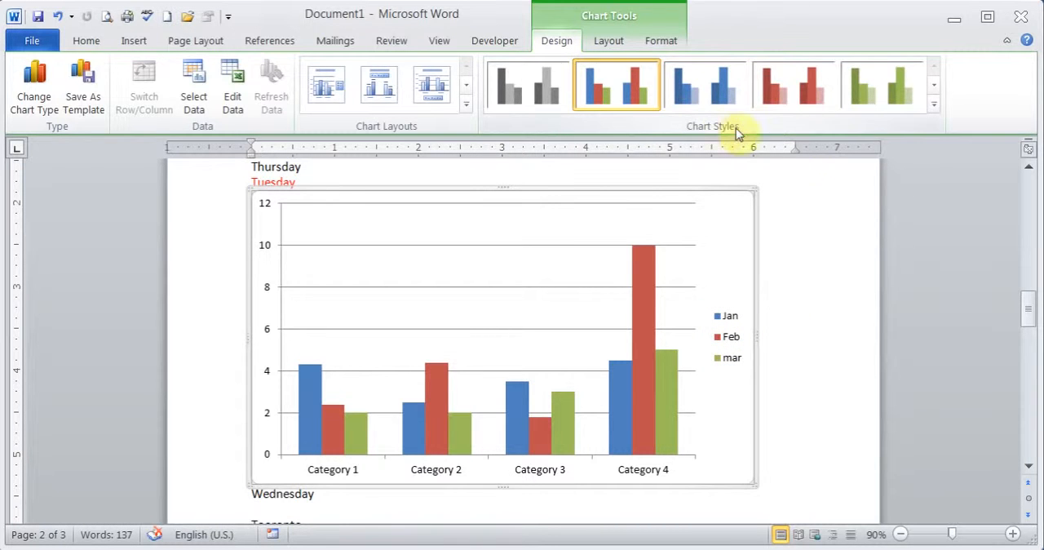
left_click(934, 105)
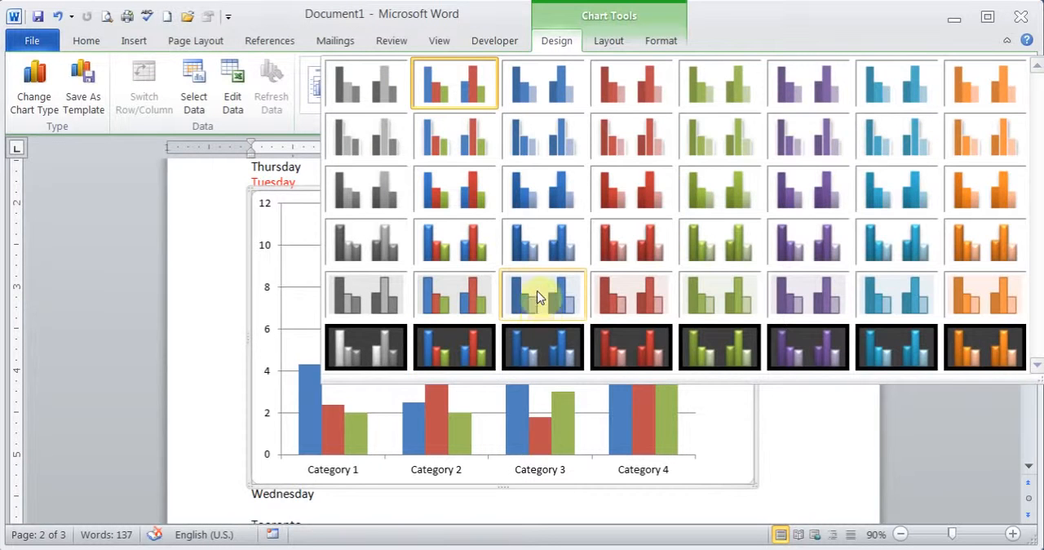
left_click(452, 349)
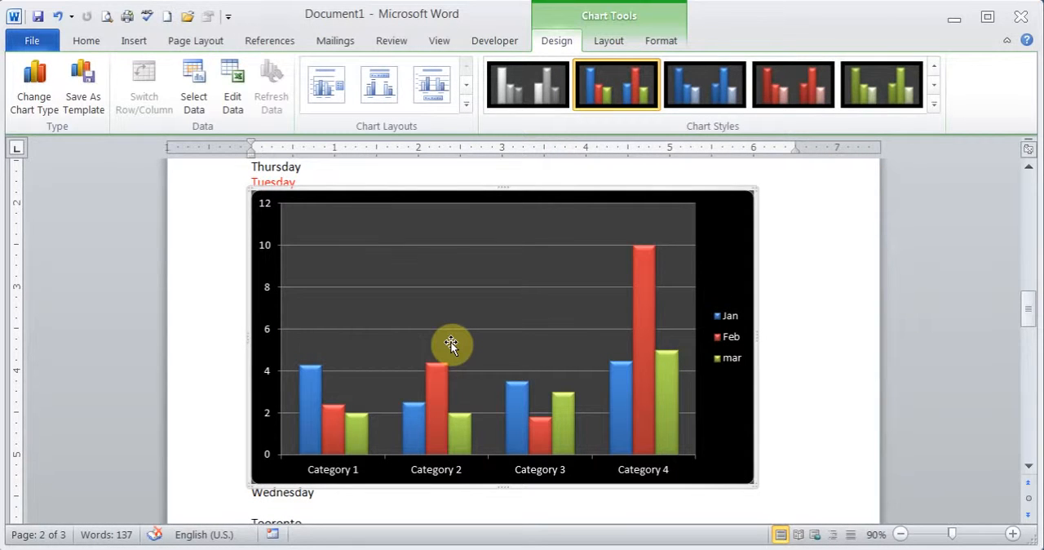
Show the chart legend at the top and add a data table without legend keys below the chart.
left_click(732, 320)
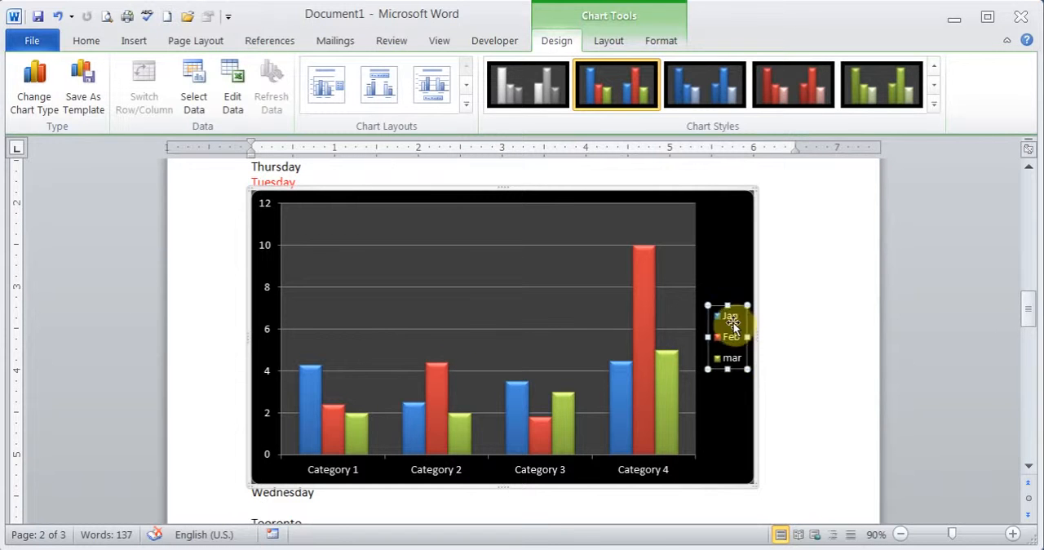
left_click(727, 395)
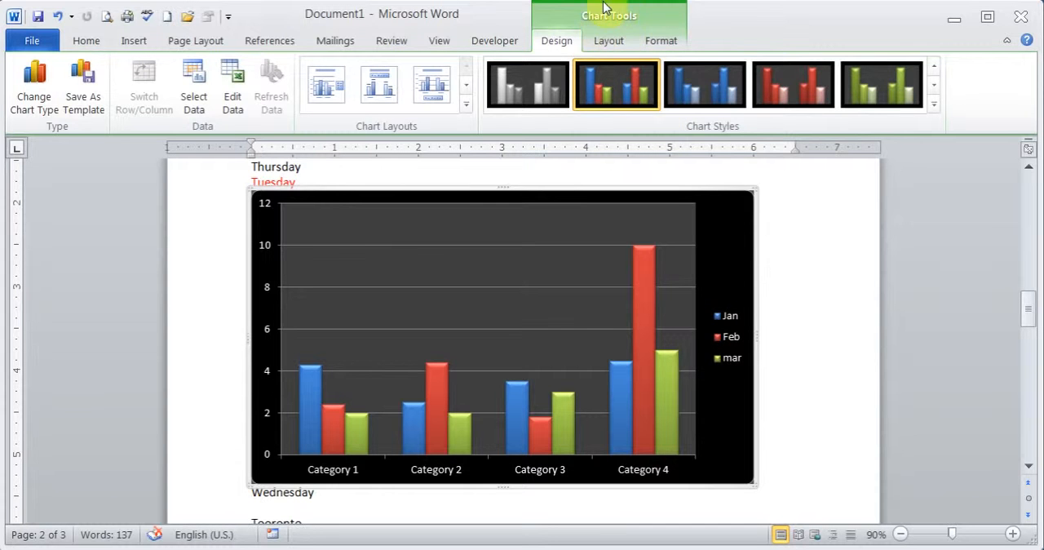
left_click(600, 43)
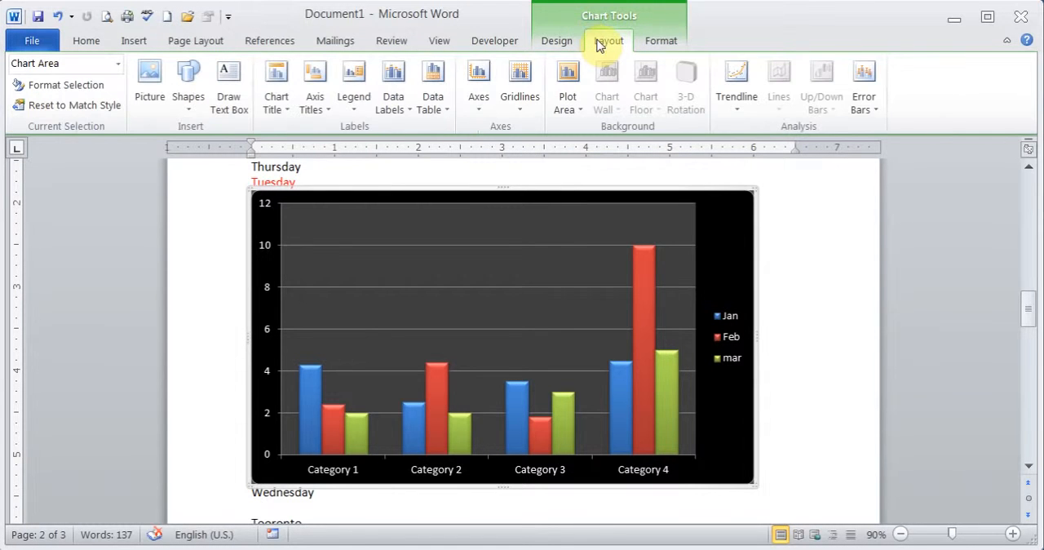
left_click(354, 113)
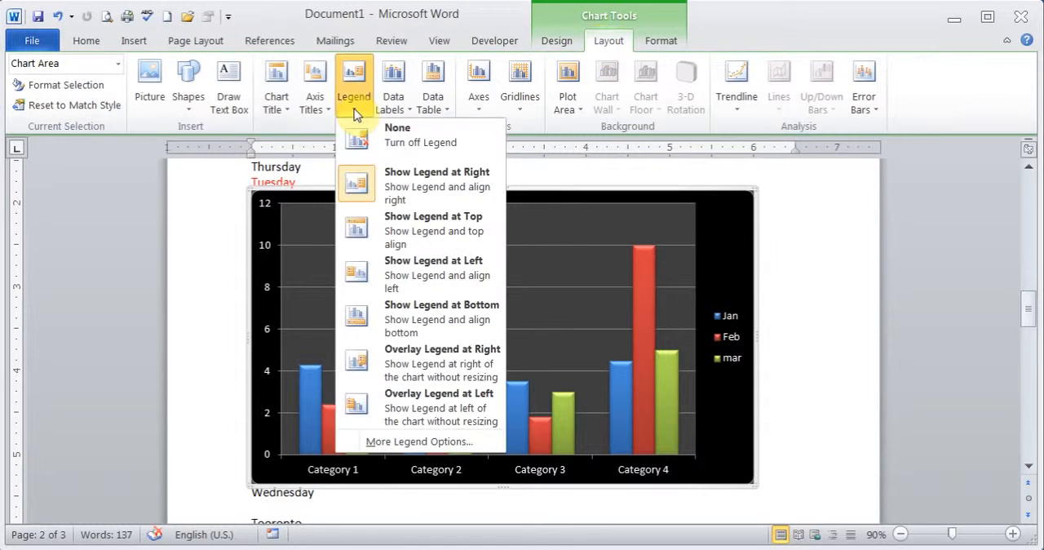
left_click(429, 230)
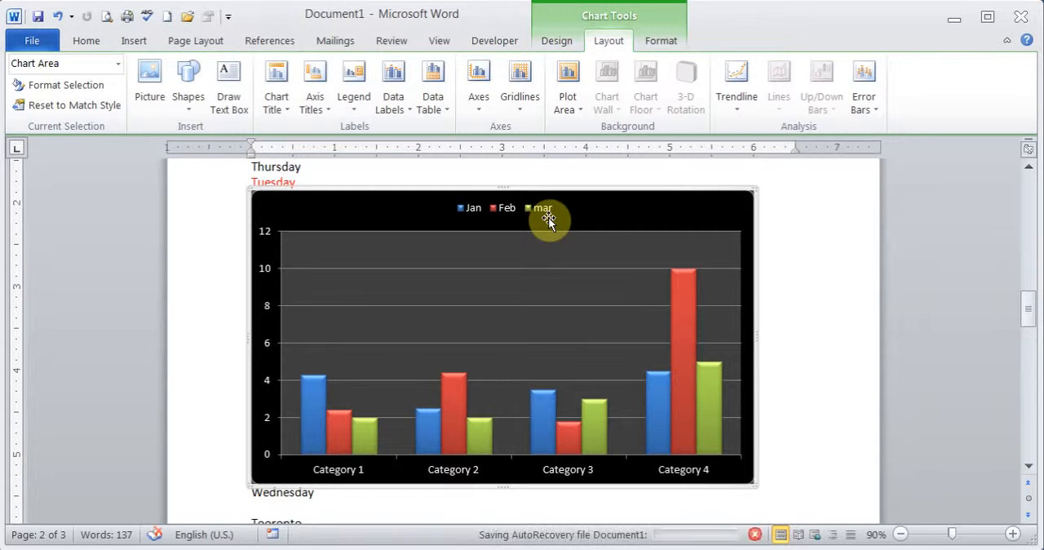
left_click(443, 111)
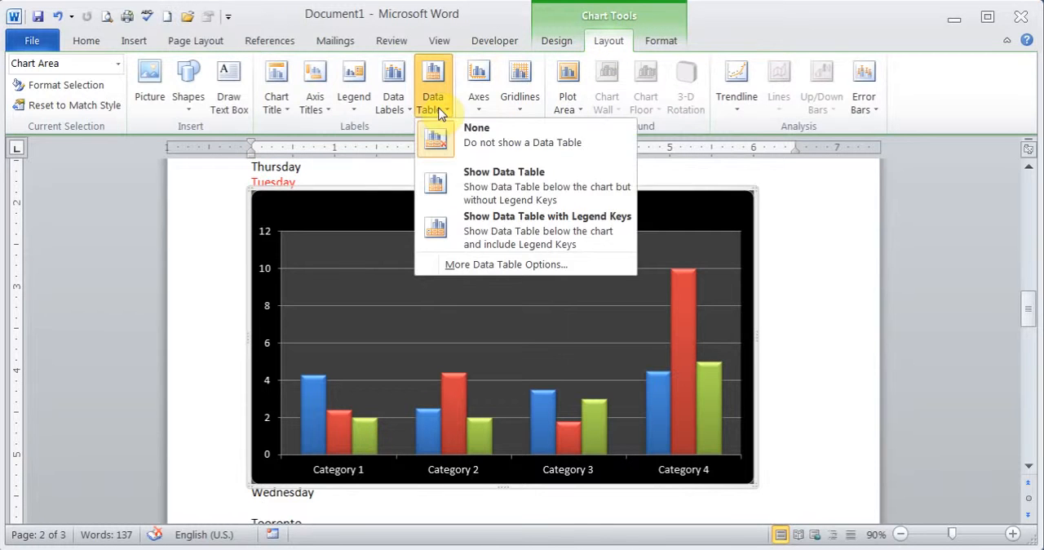
left_click(499, 204)
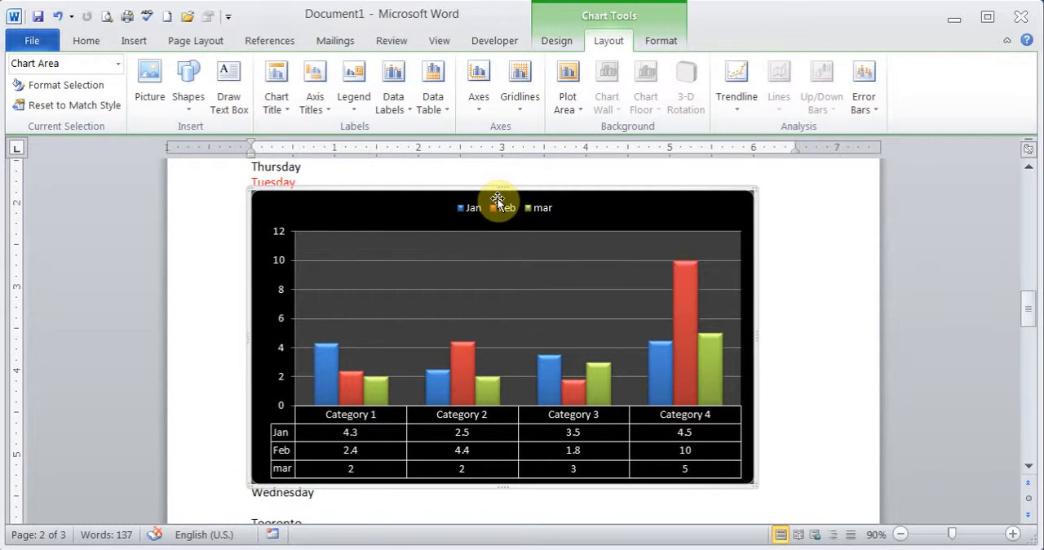
Display minor primary horizontal gridlines in the chart, and switch them to major and minor gridlines.
left_click(523, 108)
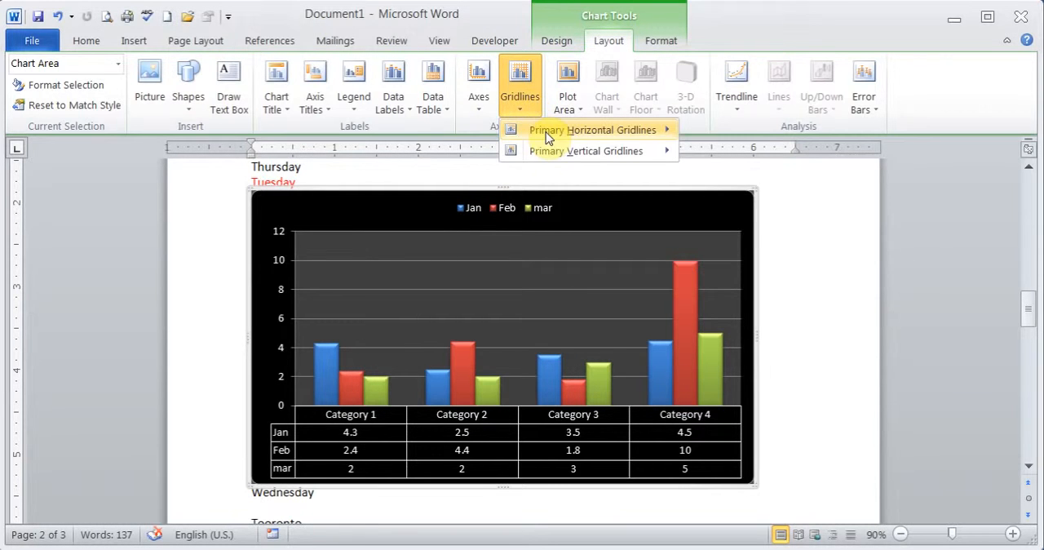
mouse_move(548, 139)
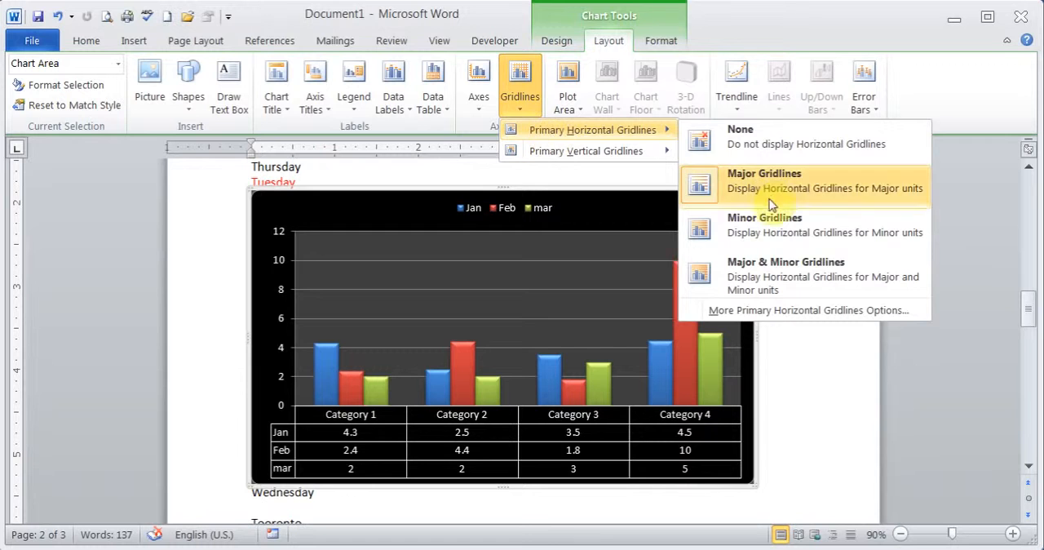
left_click(754, 232)
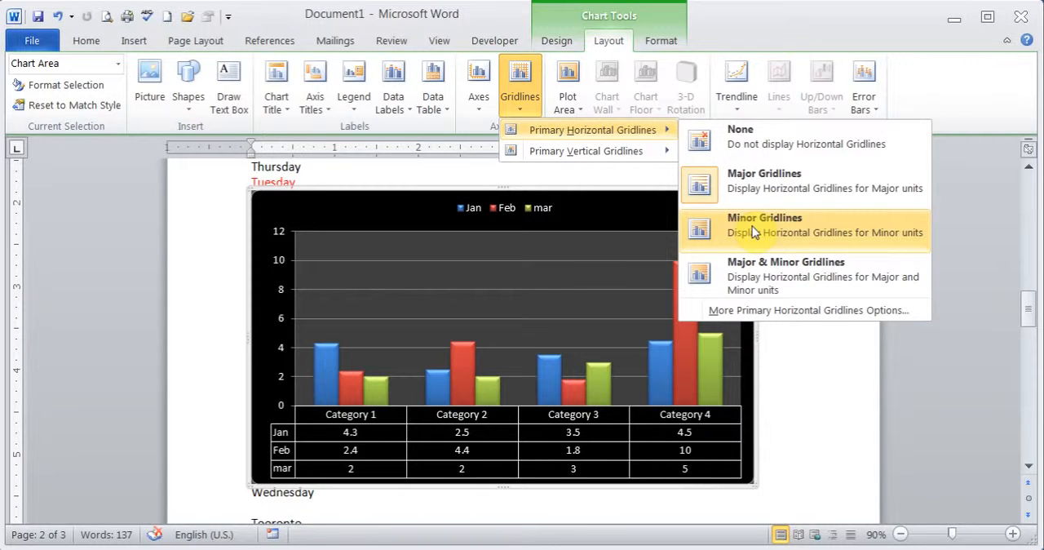
left_click(853, 246)
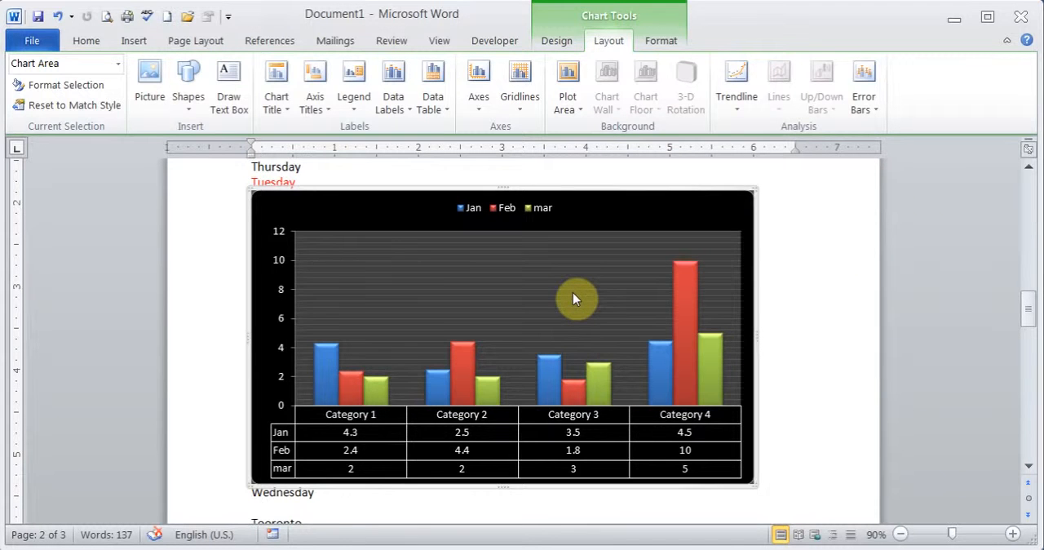
left_click(520, 104)
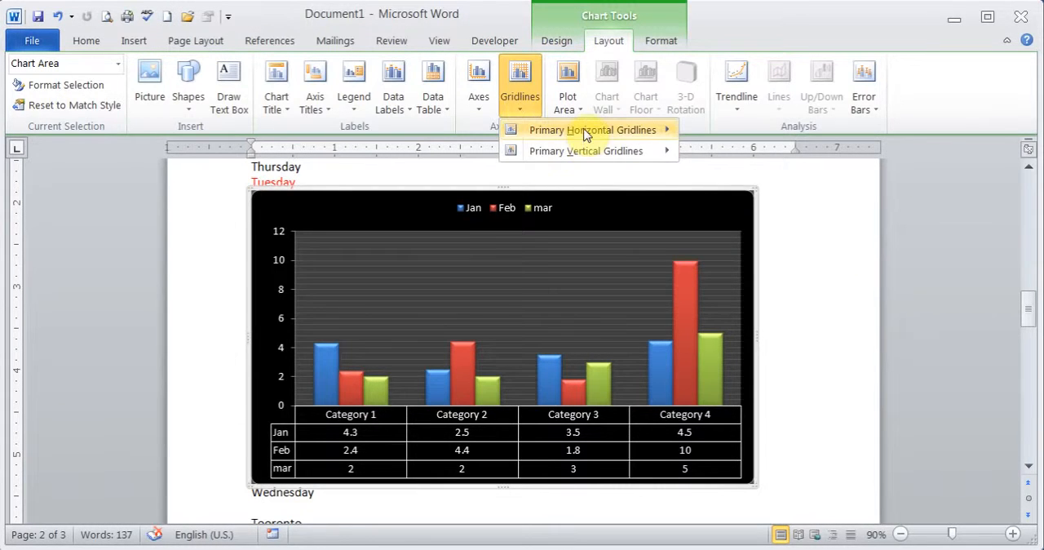
mouse_move(592, 129)
left_click(700, 272)
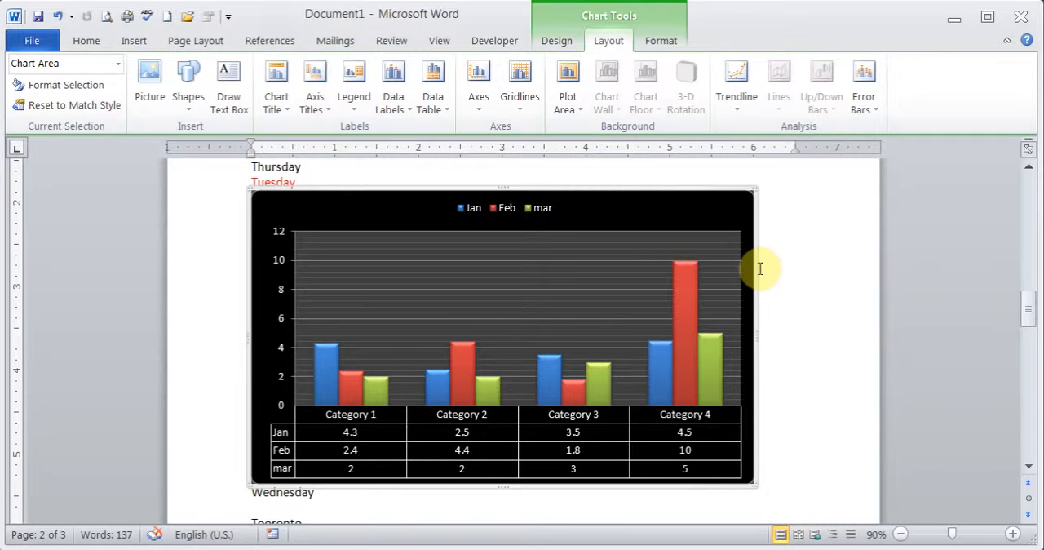
left_click(289, 114)
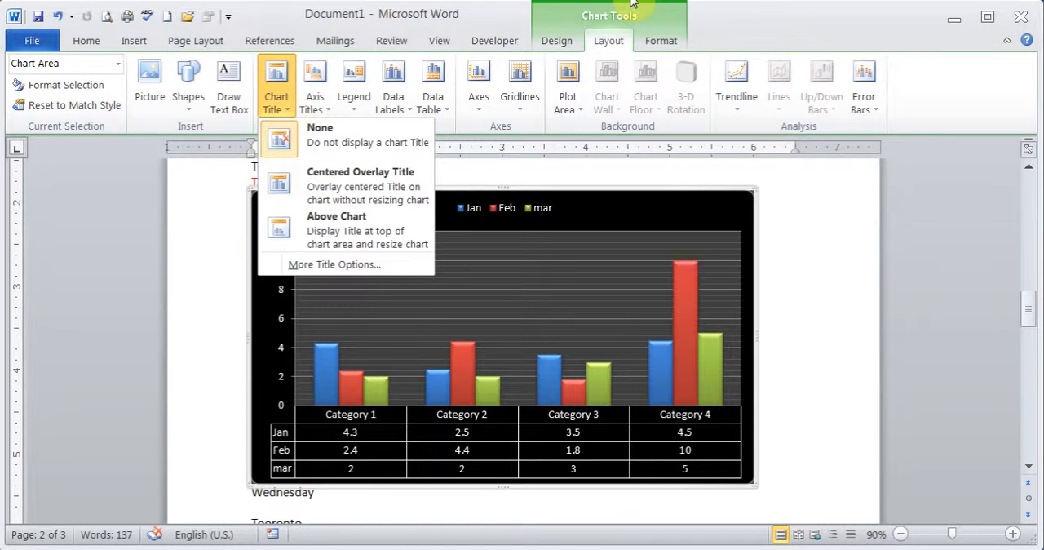
left_click(569, 41)
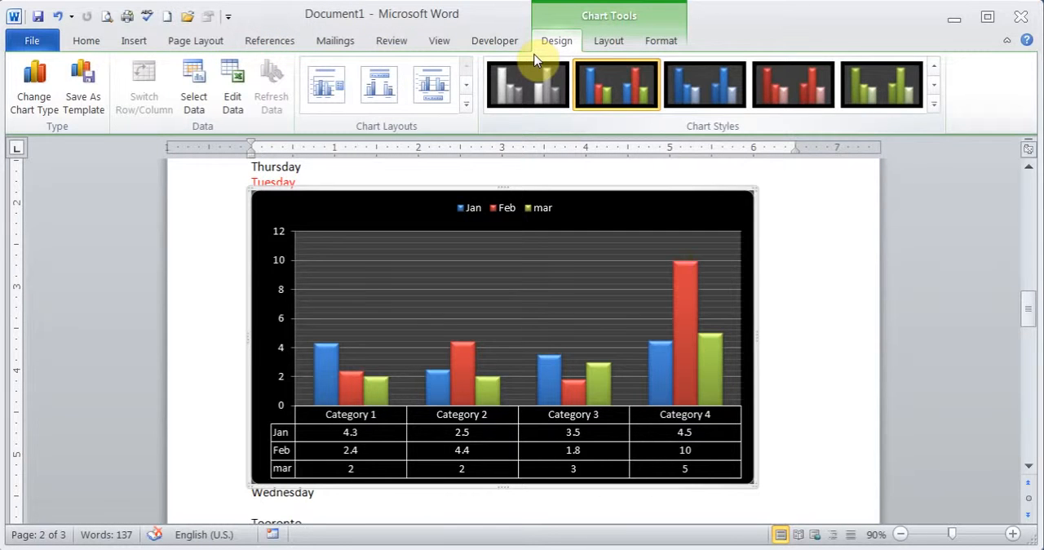
left_click(610, 43)
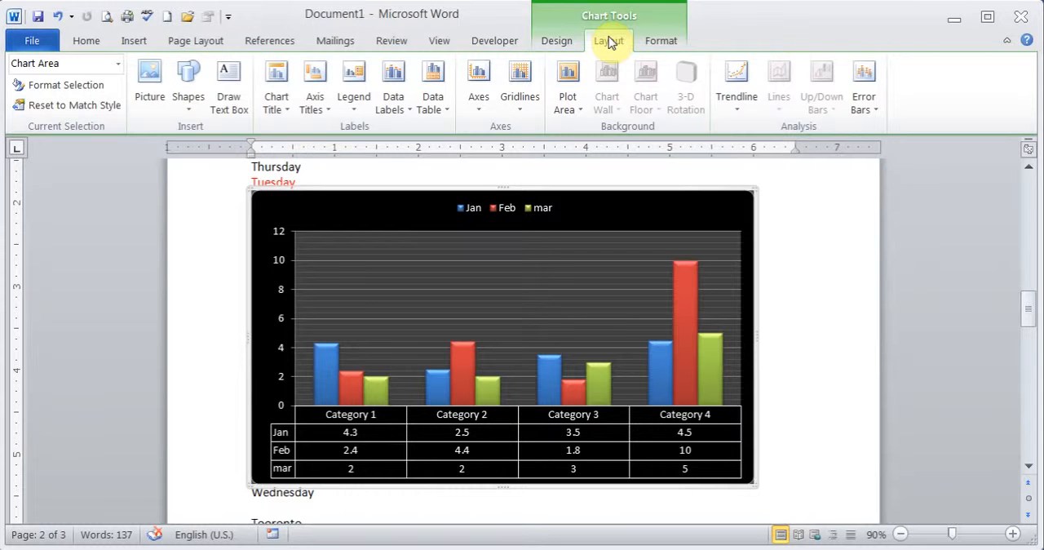
Apply chart Layout 9, with a chart title, axis titles and the legend on the right side of the chart.
scroll(610, 42, "up", 3)
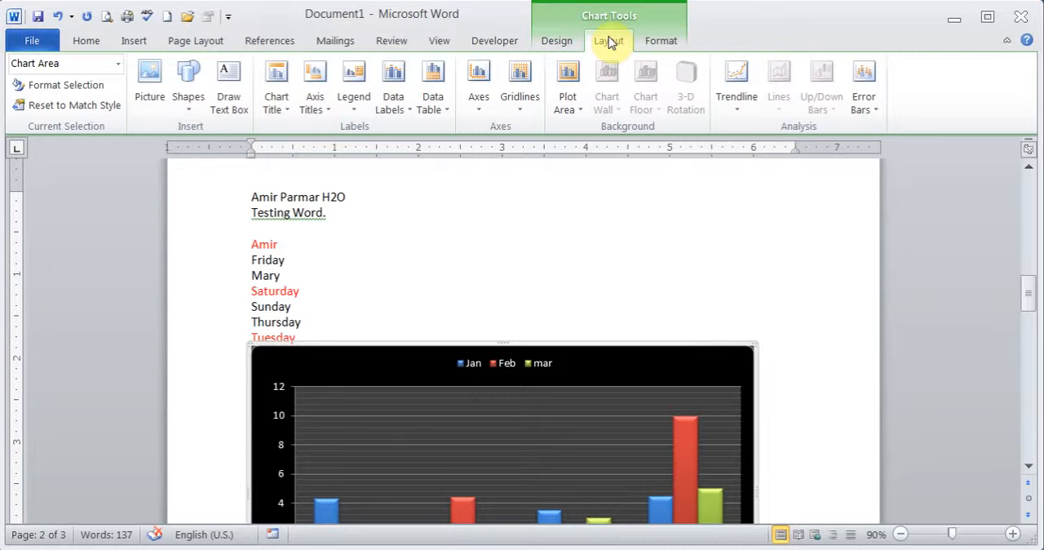
left_click(549, 44)
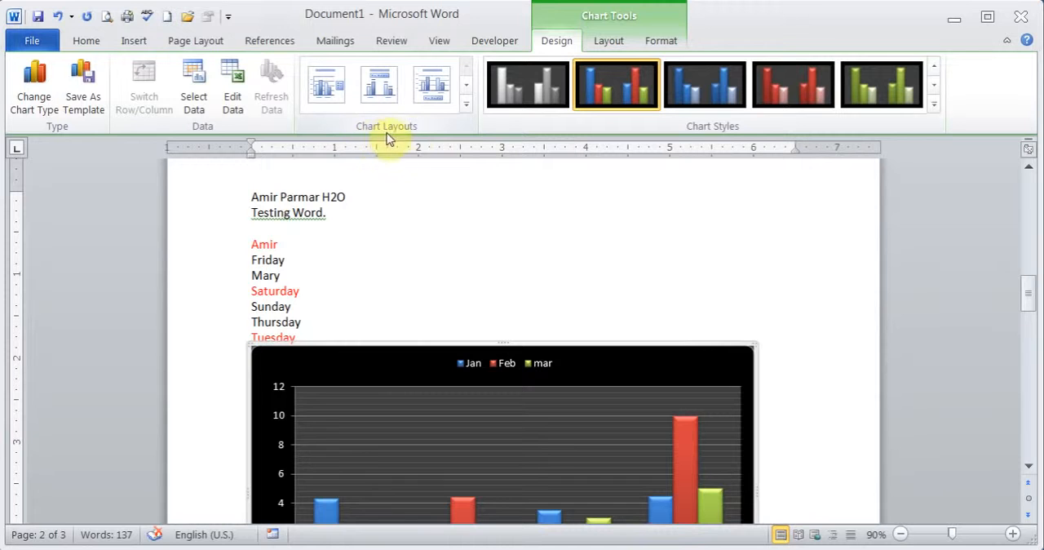
left_click(466, 106)
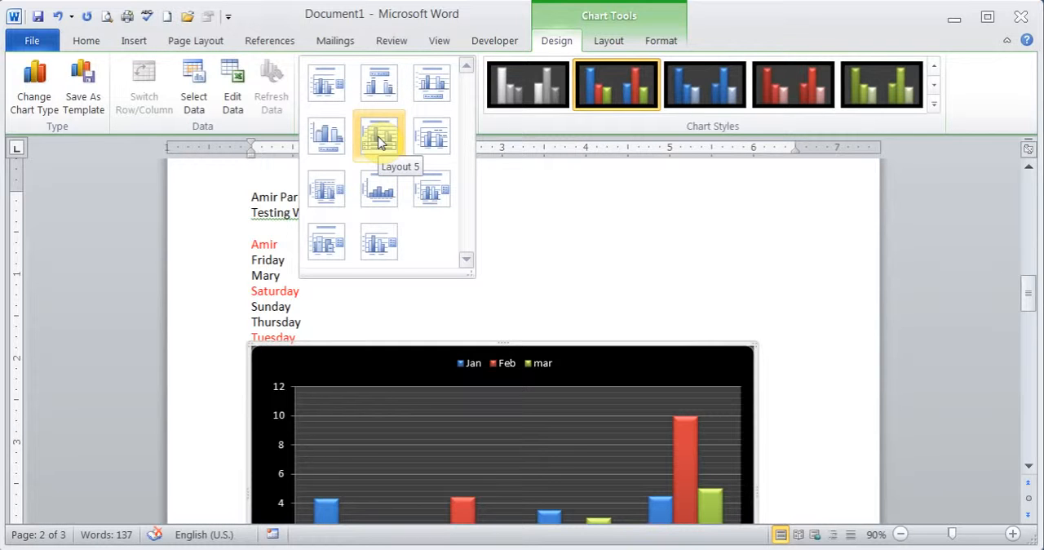
left_click(433, 190)
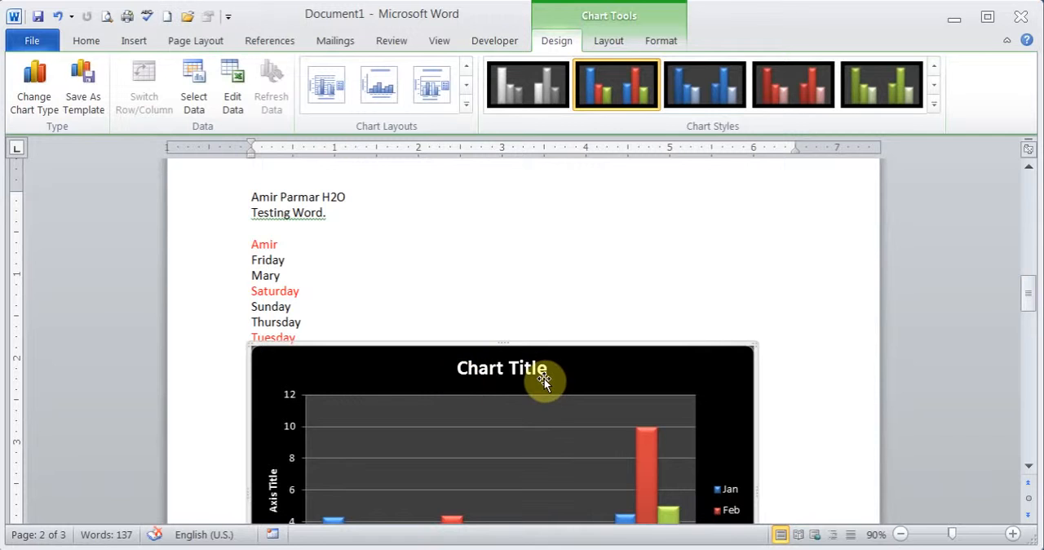
Insert the formula =sum(above) in the bottom cell of the table's first column, without a number format.
left_click_drag(1029, 288, 1033, 380)
left_click(305, 300)
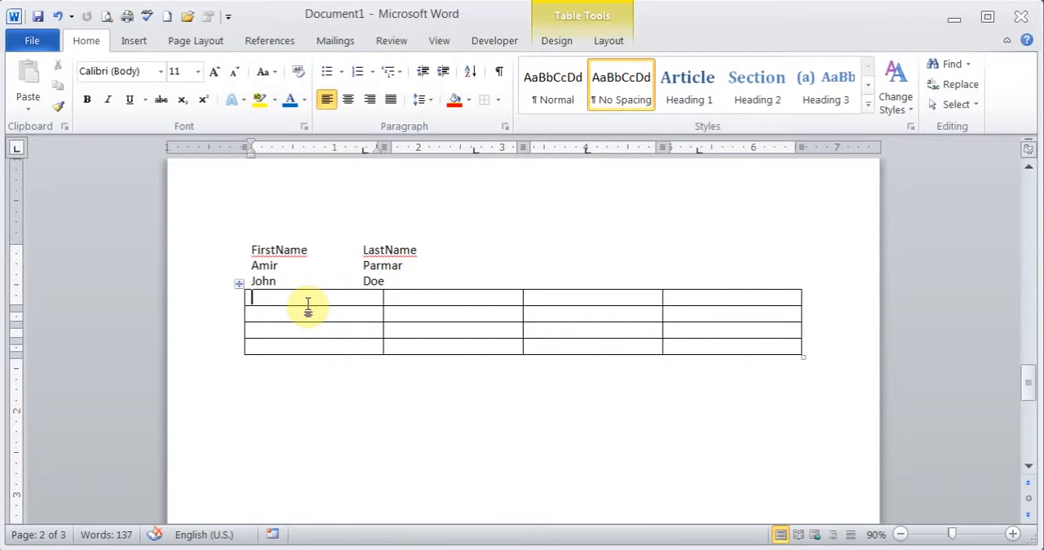
left_click(303, 349)
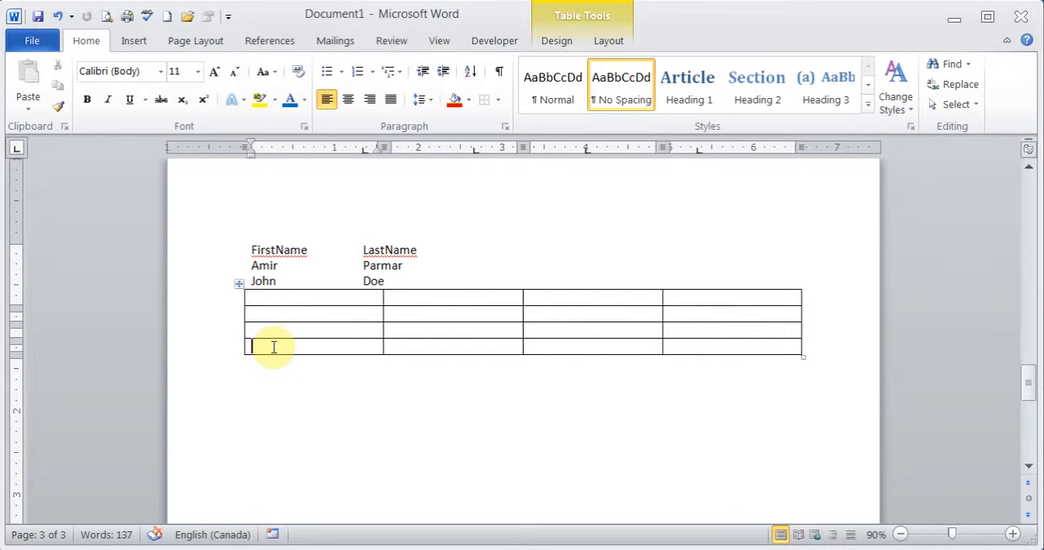
left_click(609, 44)
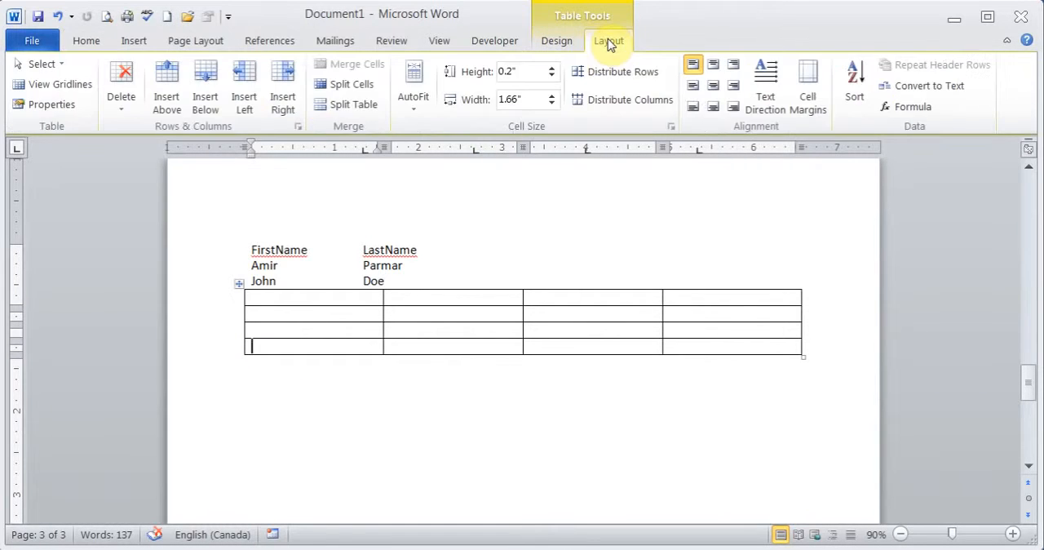
left_click(914, 112)
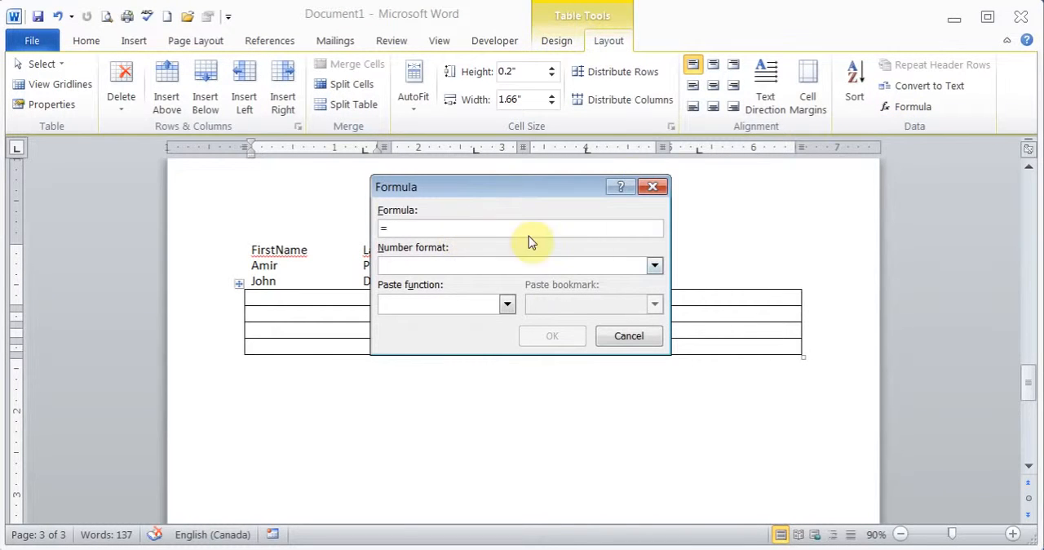
type("sum")
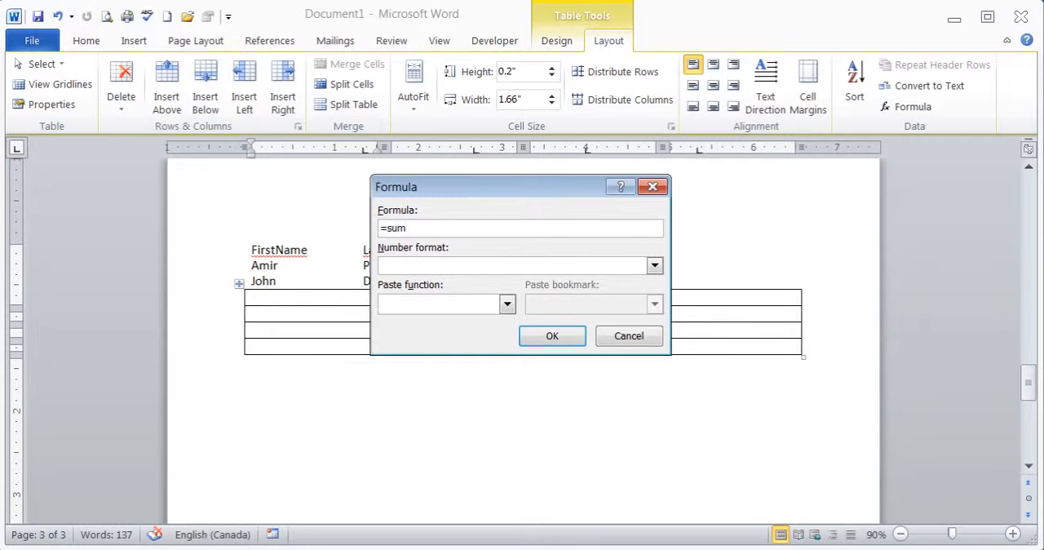
type("(")
type("above)")
left_click(506, 305)
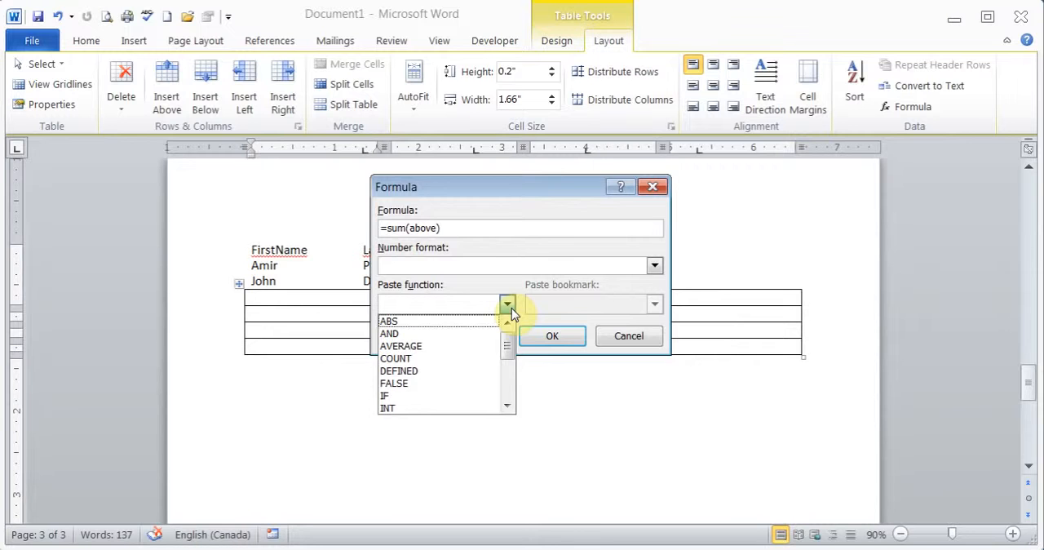
left_click(507, 306)
left_click(655, 266)
left_click(655, 266)
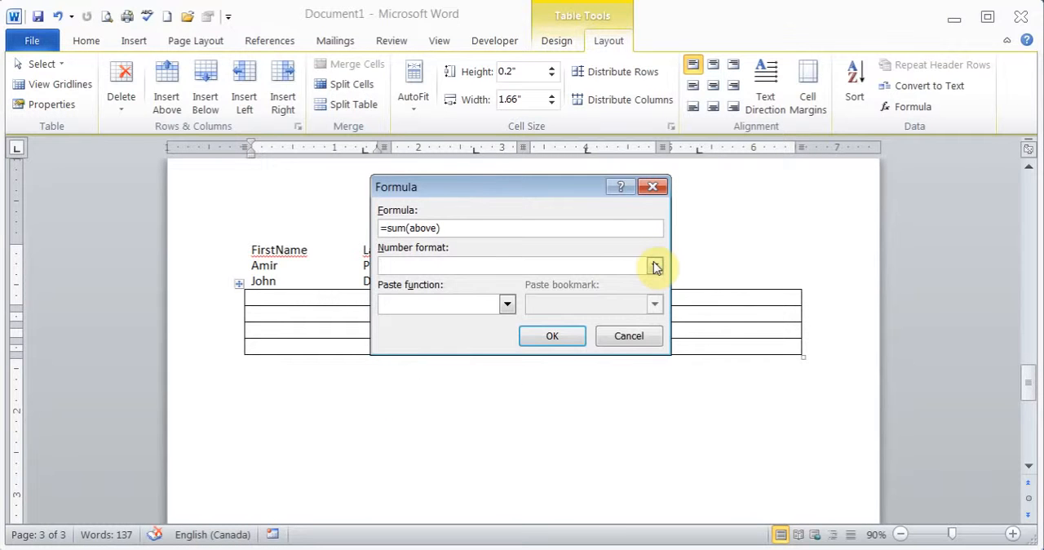
left_click(548, 336)
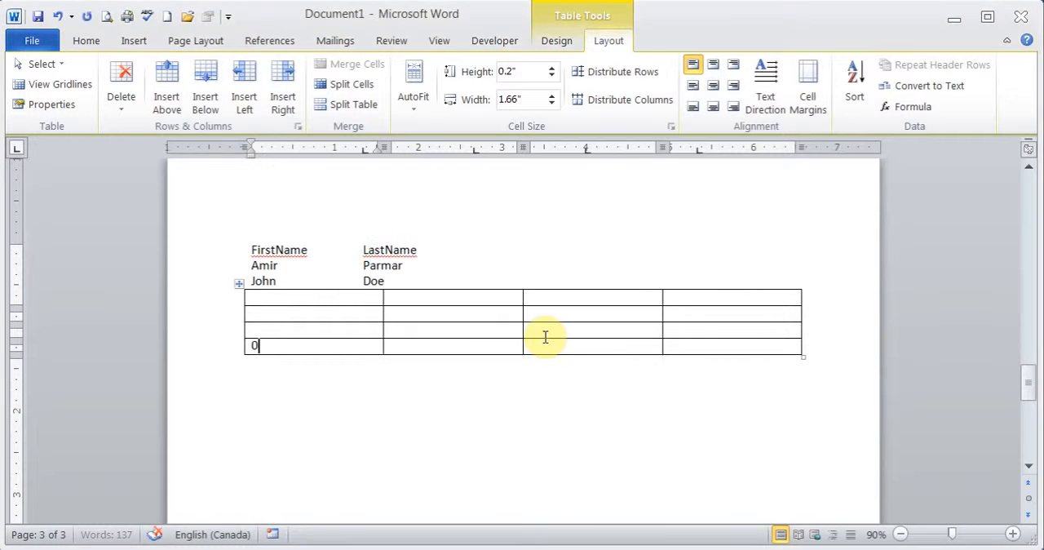
Enter 1, 2 and 3 in the first three cells of the table's first column.
left_click(257, 297)
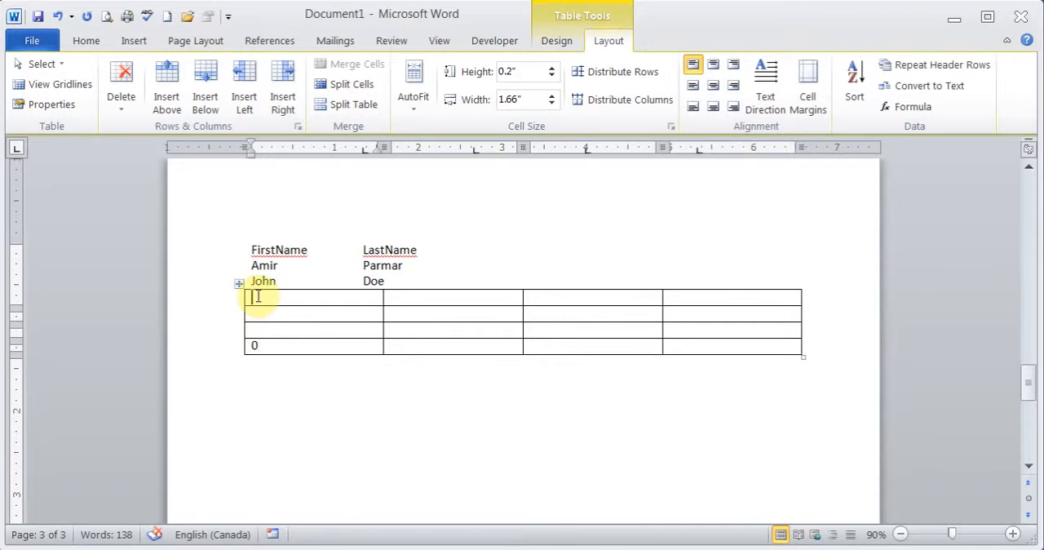
type("1")
key("Down")
type("2")
key("Down")
type("3")
key("Tab")
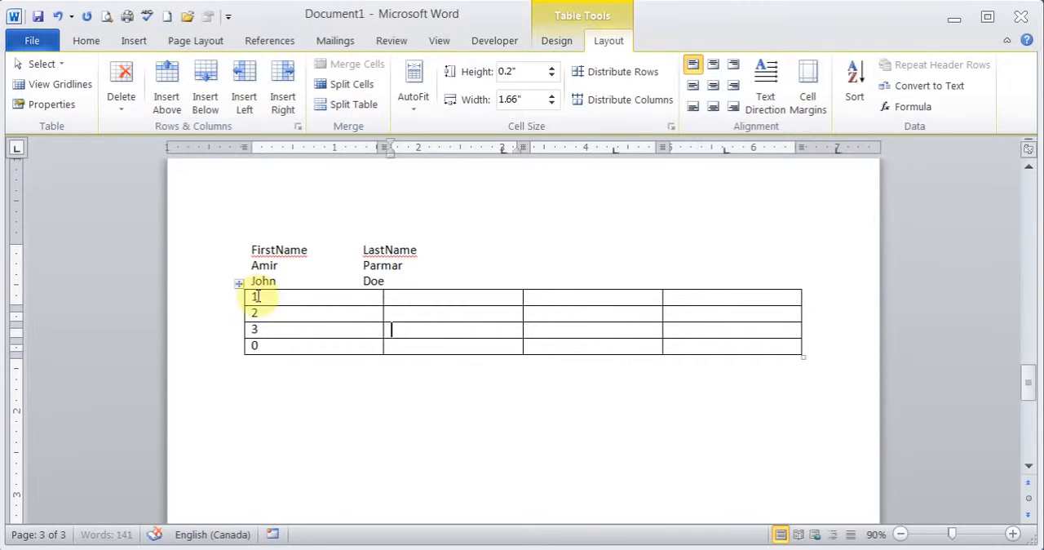
Recalculate the total in the bottom cell of the first column by reapplying the =sum(above) formula.
left_click(273, 344)
double_click(274, 345)
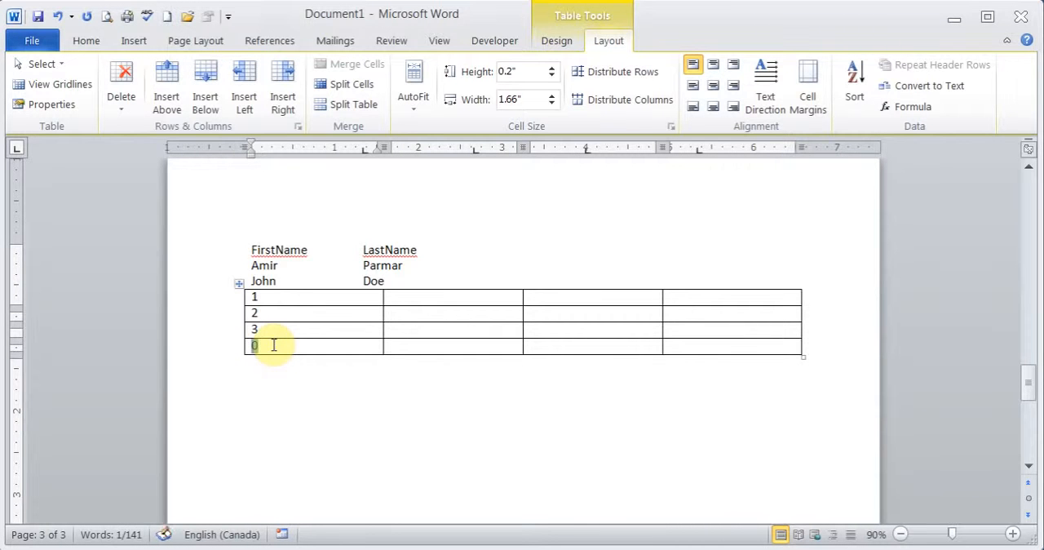
left_click(917, 106)
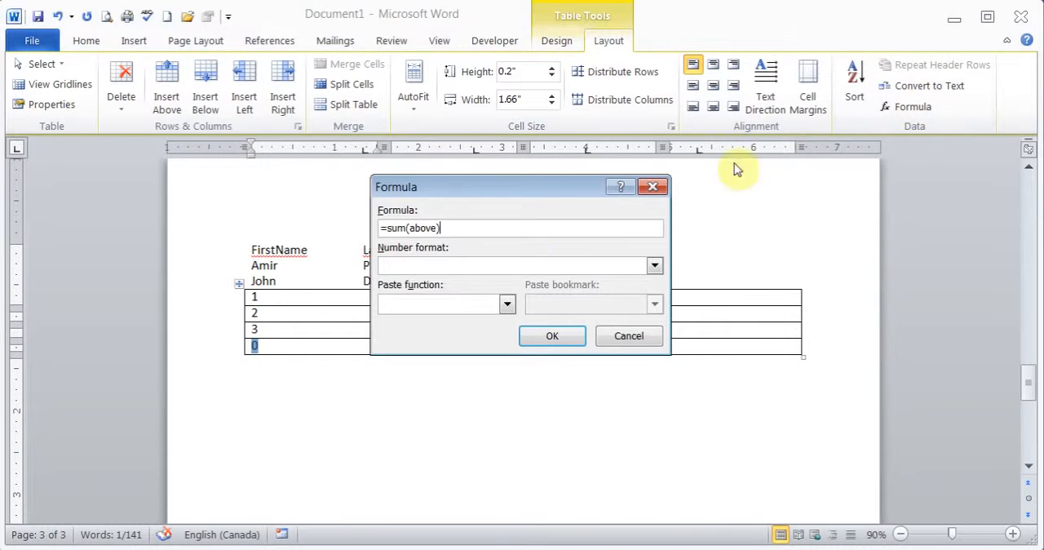
left_click(548, 337)
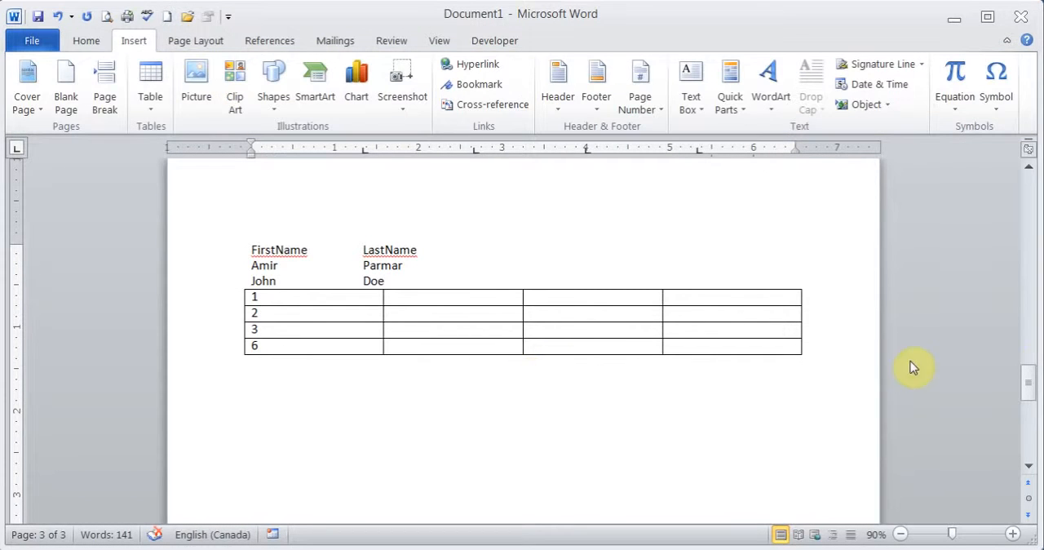
left_click_drag(1034, 375, 1024, 293)
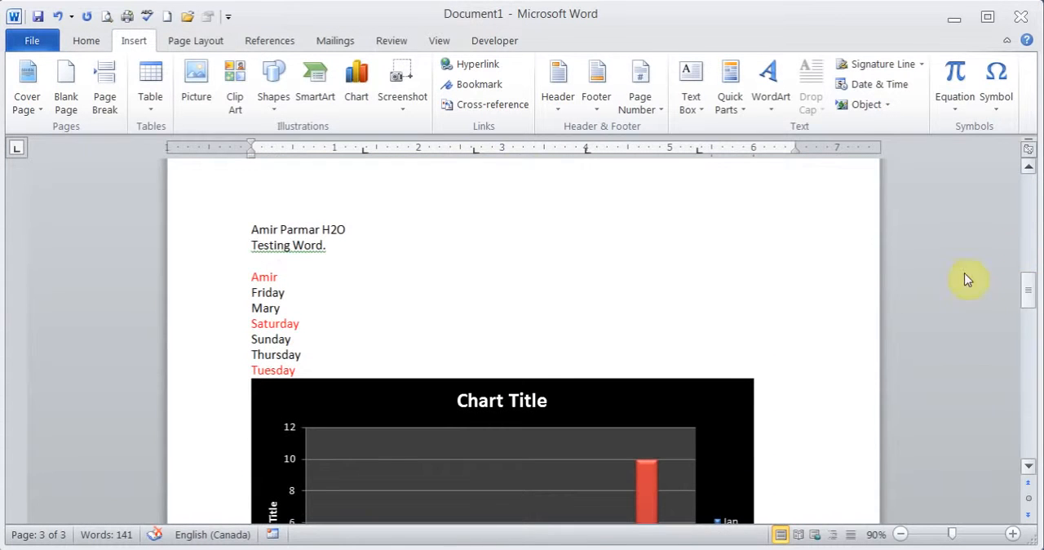
left_click(253, 232)
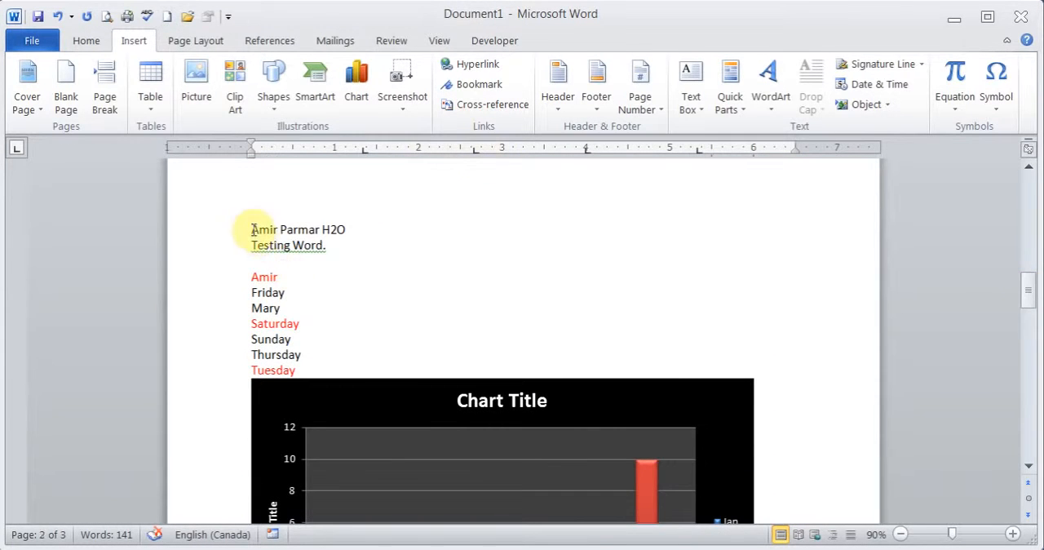
left_click_drag(253, 229, 322, 229)
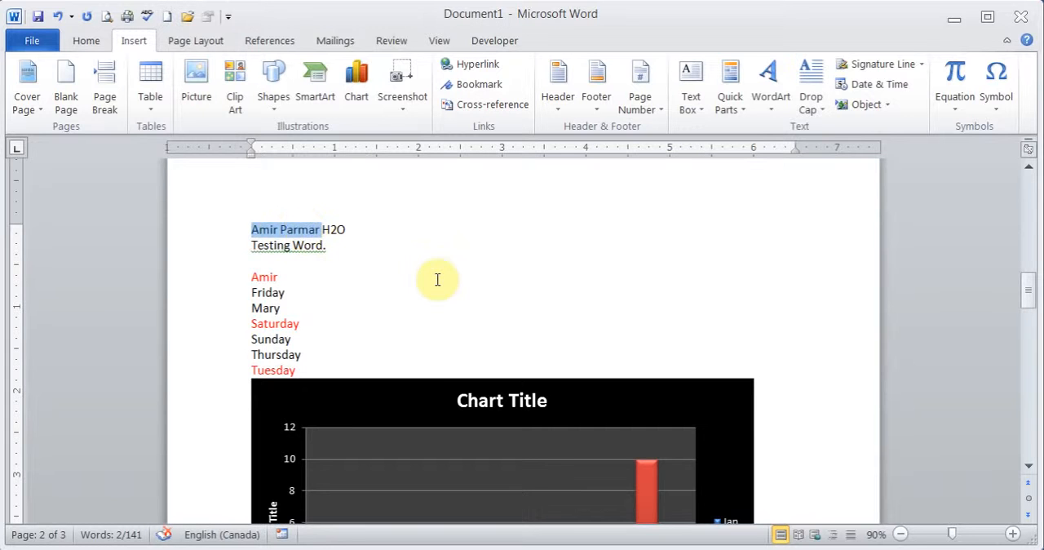
left_click(478, 65)
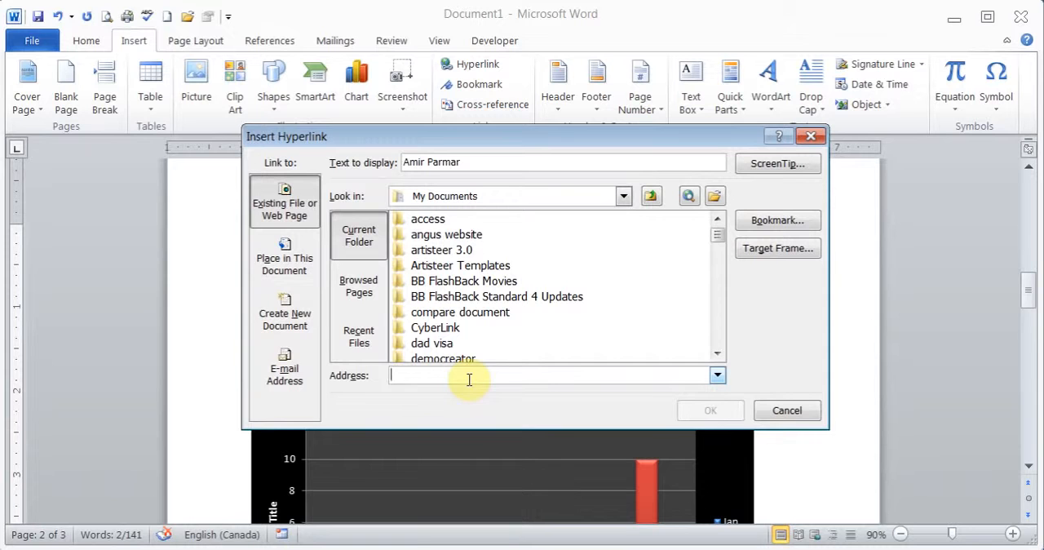
type("www.")
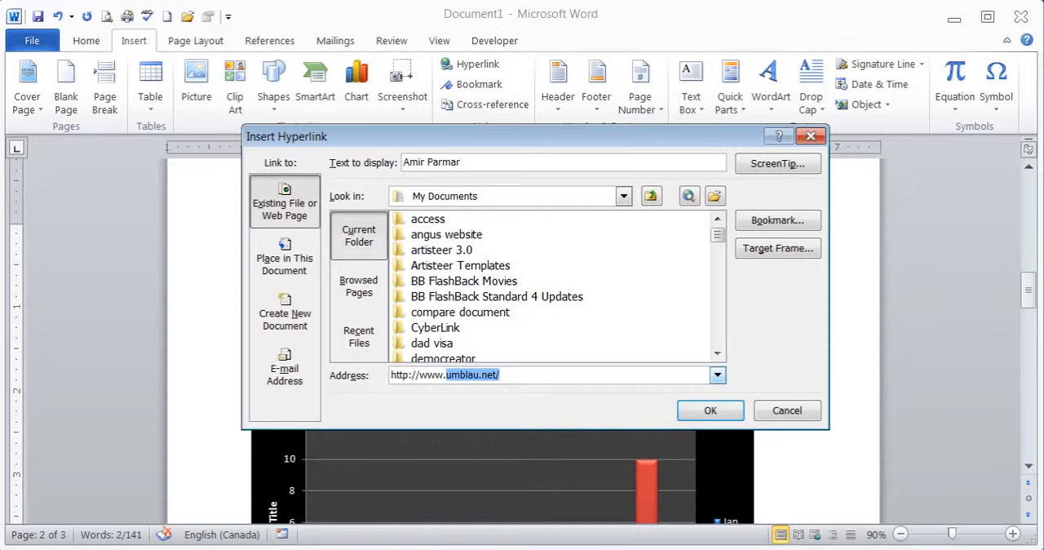
type("simpletek.ca")
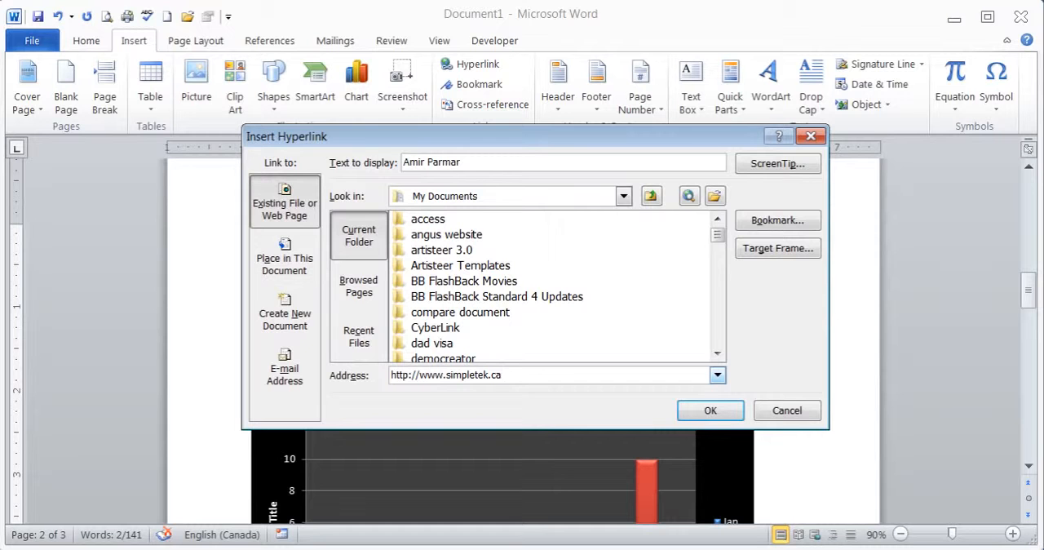
left_click(700, 413)
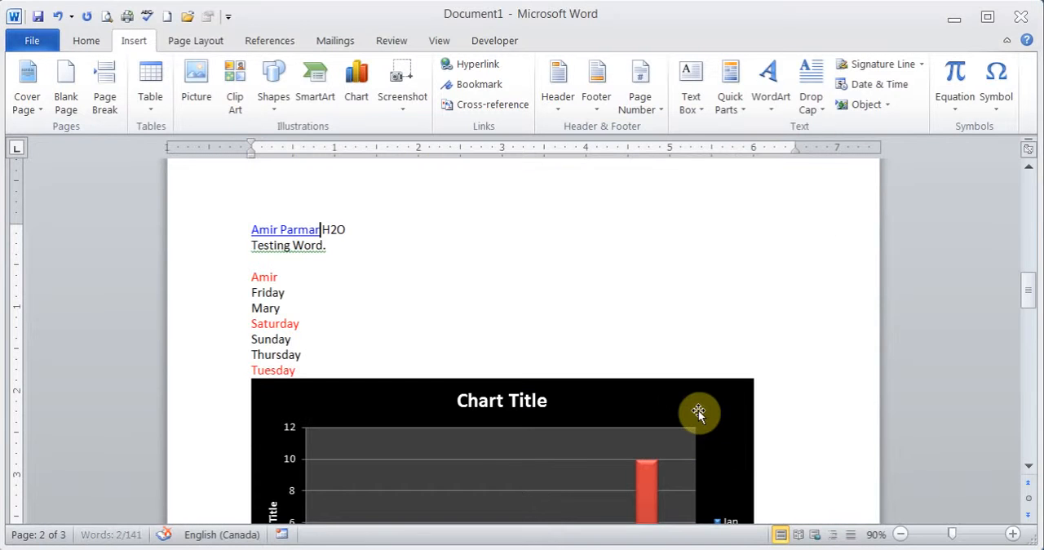
mouse_move(286, 229)
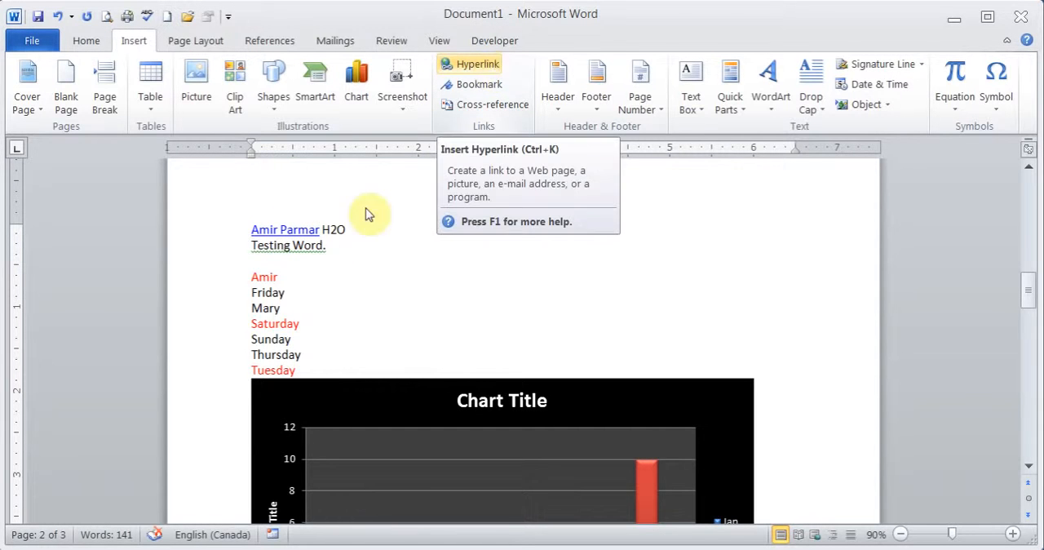
Add a bookmark named ME at the end of the red first name above Friday in the list.
left_click(287, 277)
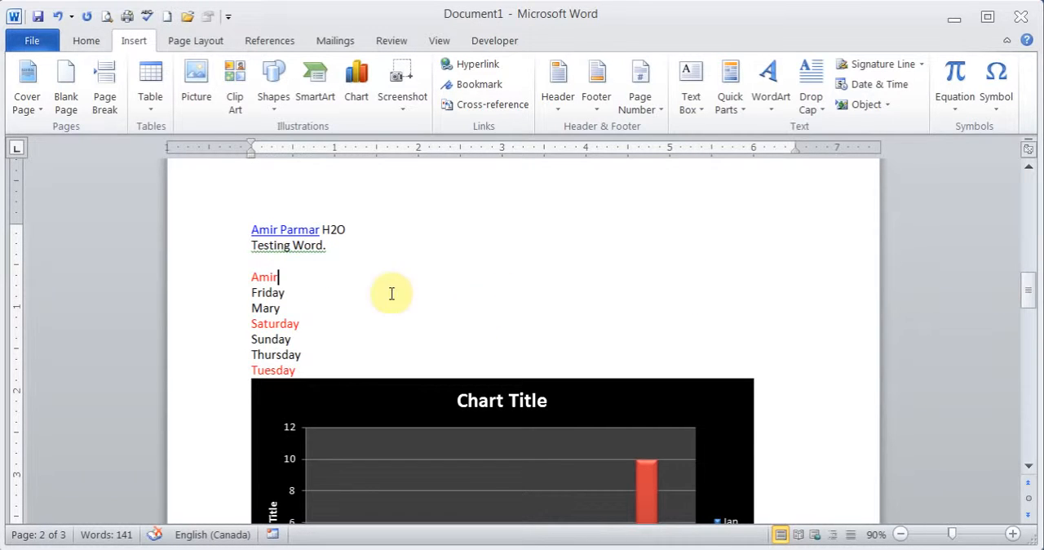
left_click(477, 86)
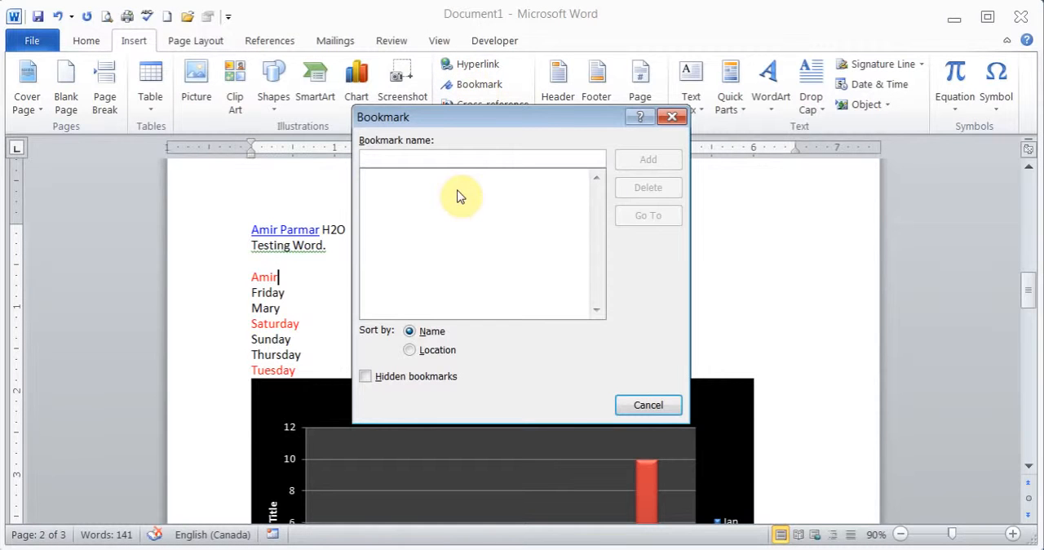
type("ME")
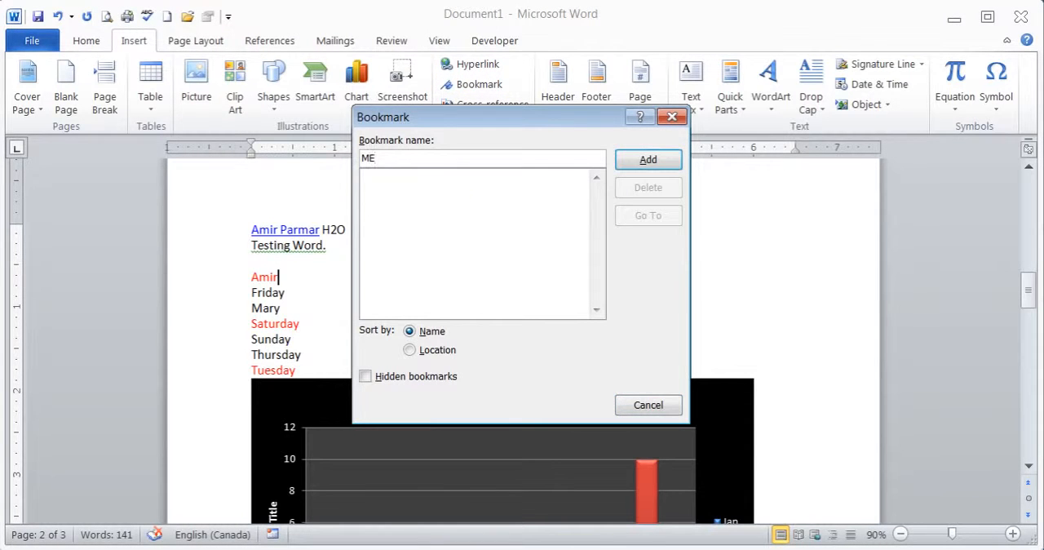
left_click(642, 160)
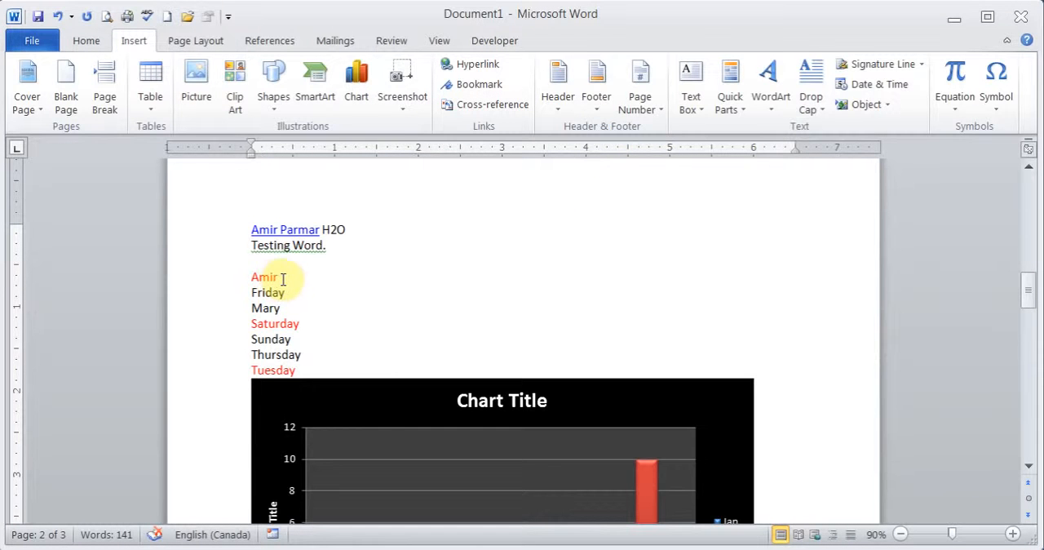
Insert a hyperlinked cross-reference to the page number of bookmark ME after the LastName heading, and follow it.
left_click_drag(1029, 287, 1020, 381)
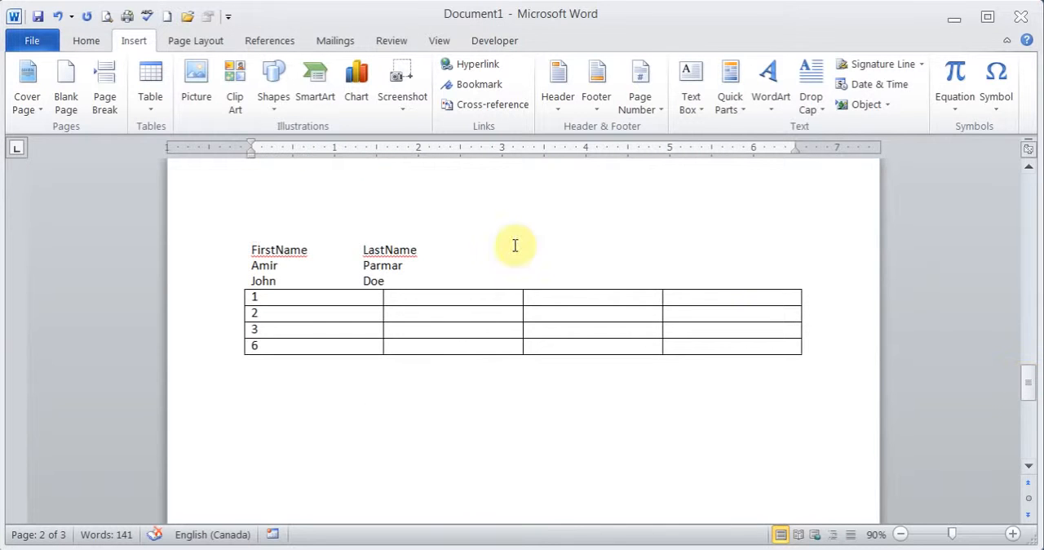
left_click(418, 252)
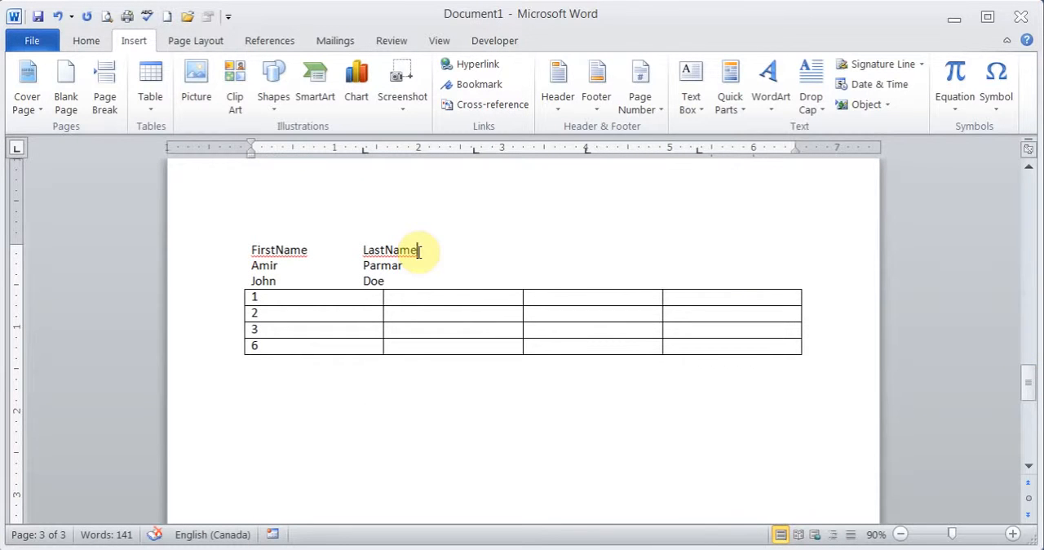
left_click(493, 106)
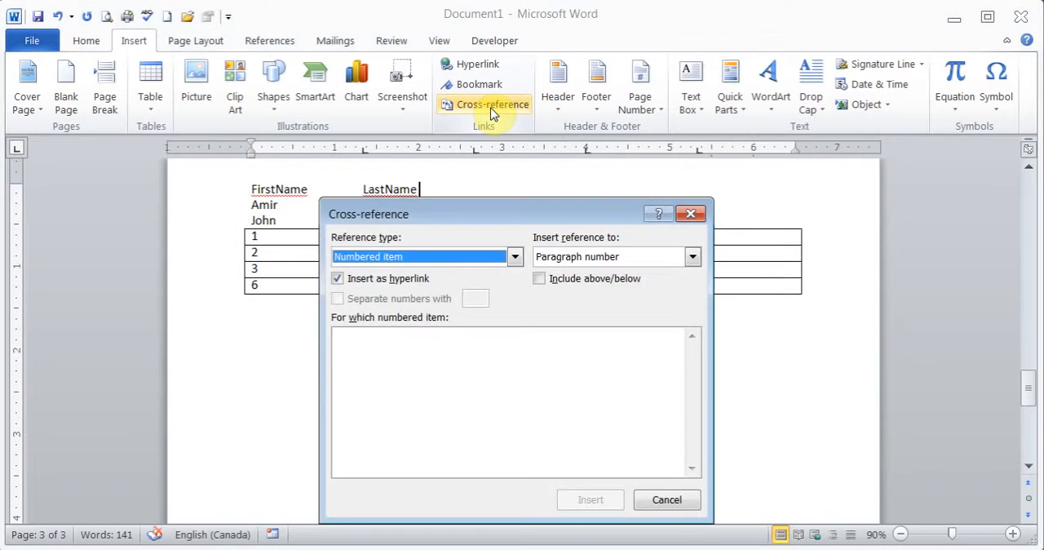
left_click(515, 257)
left_click(391, 299)
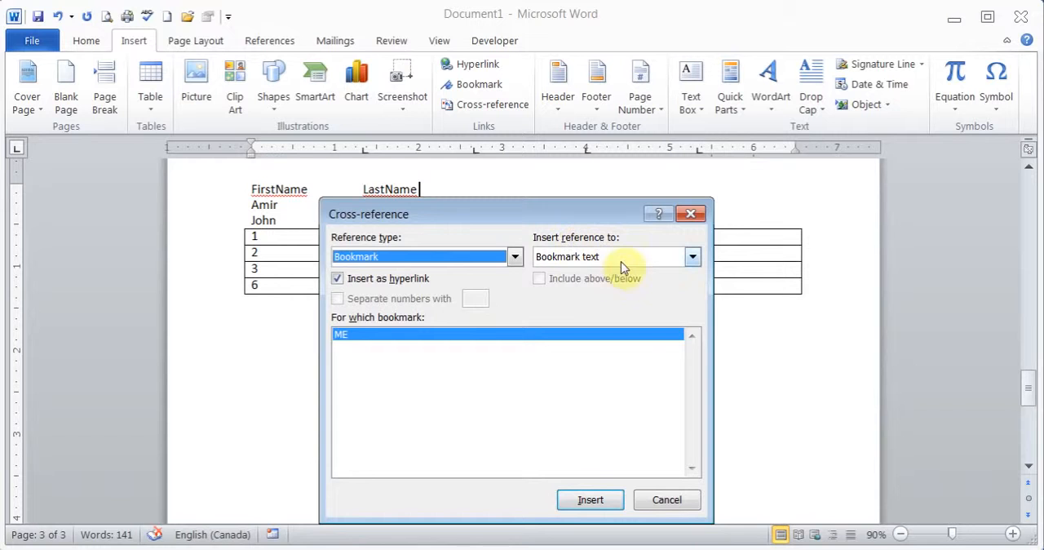
left_click(691, 258)
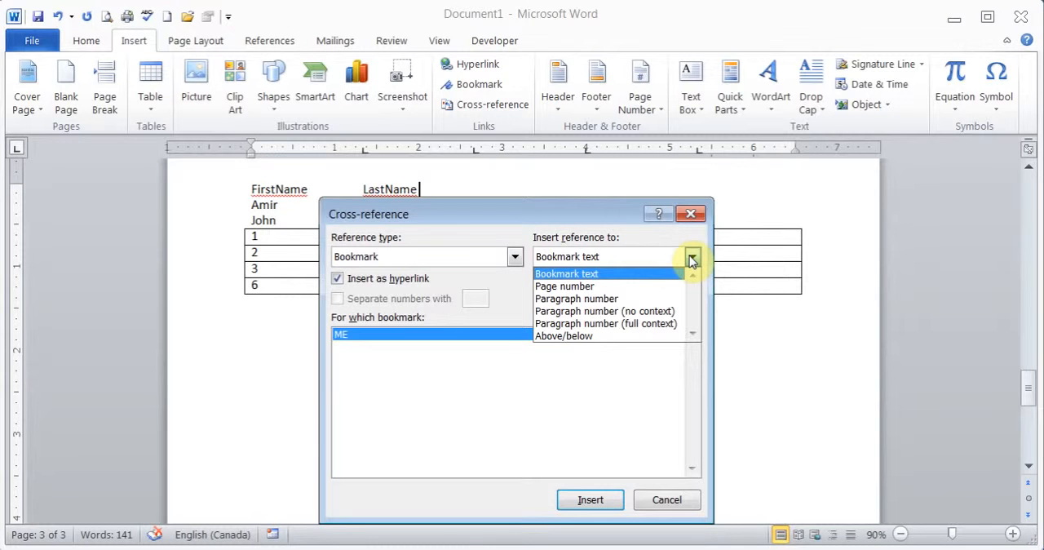
left_click(619, 287)
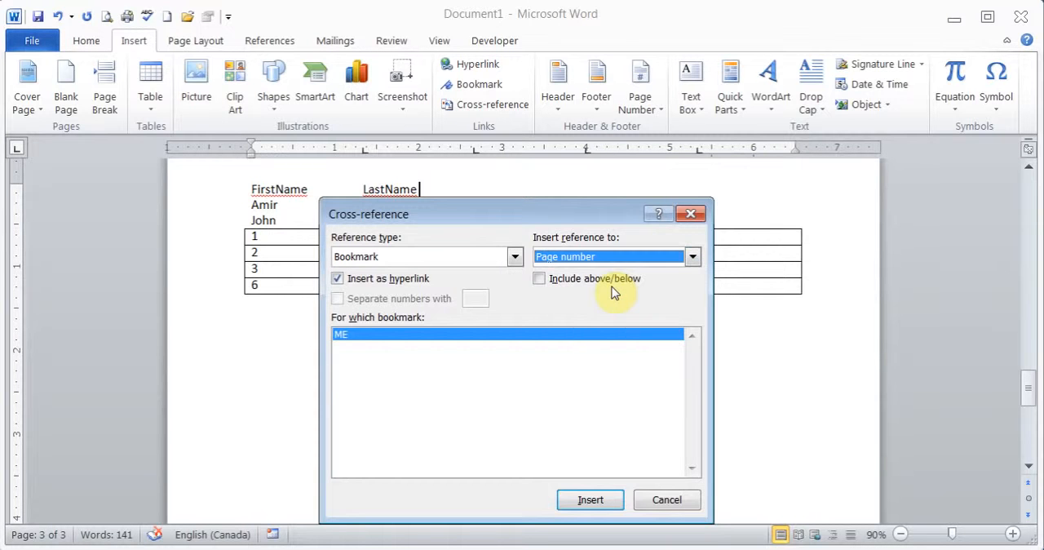
left_click(590, 502)
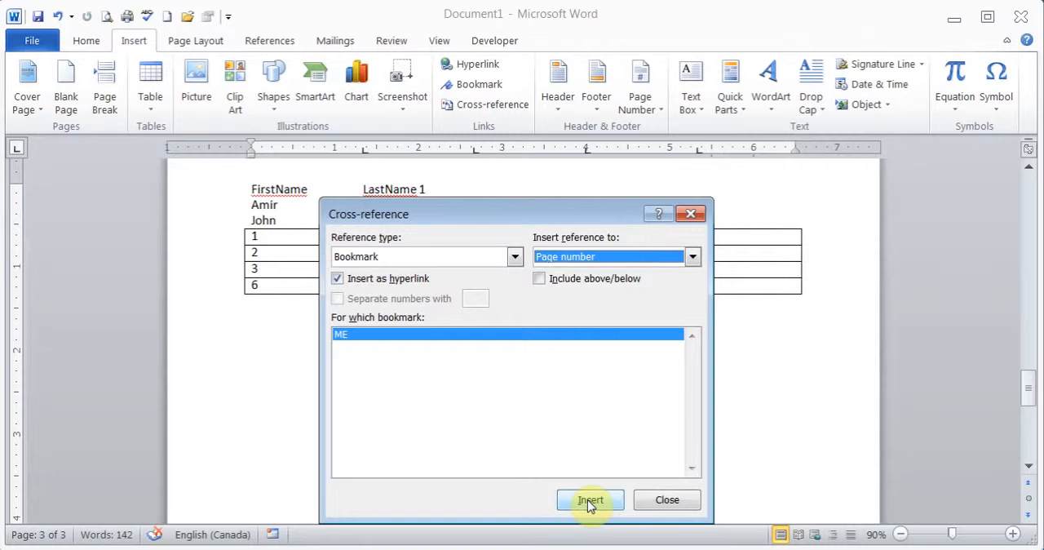
left_click(667, 499)
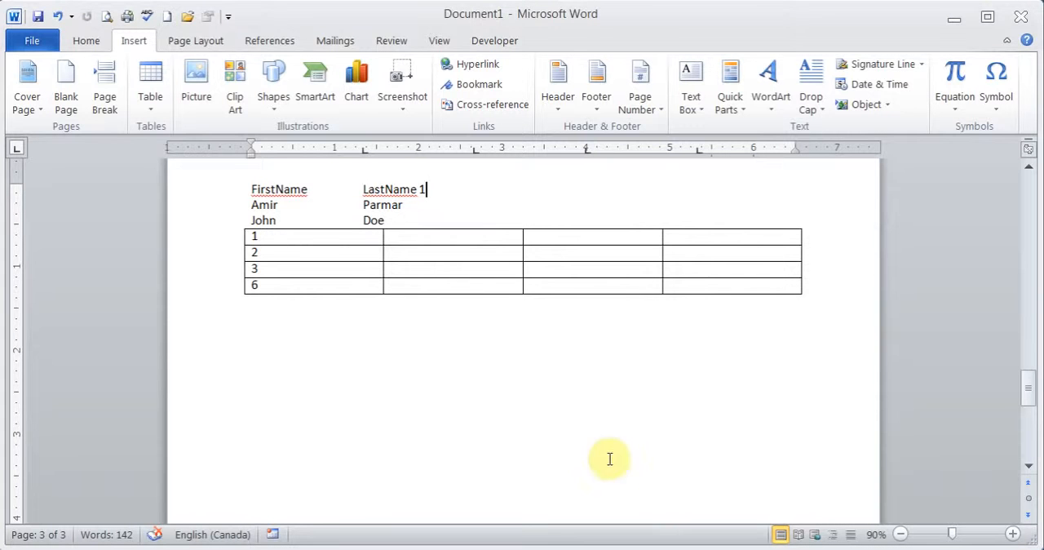
left_click(423, 189, "ctrl")
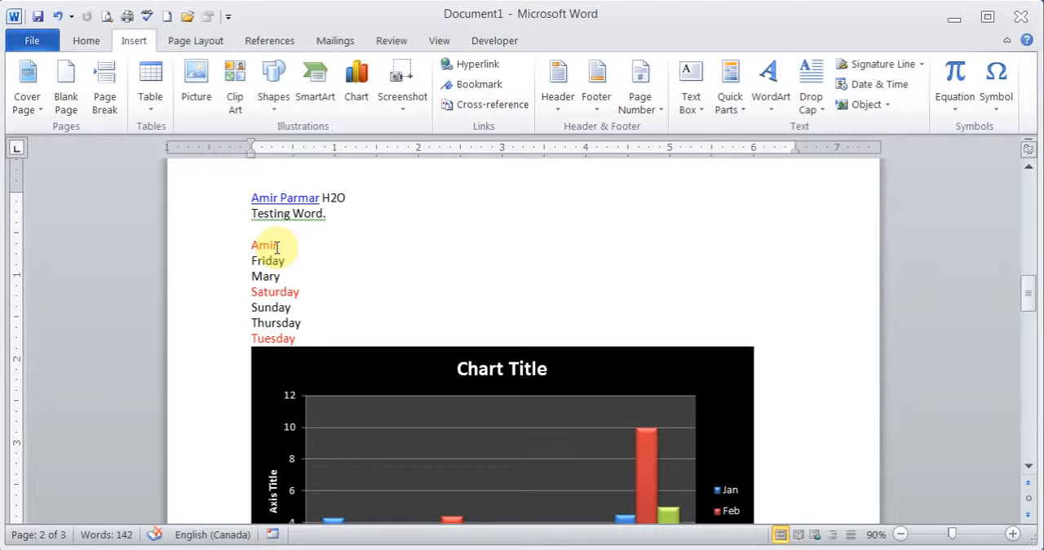
Look through the built-in header designs and the built-in footer designs without applying any.
left_click(555, 104)
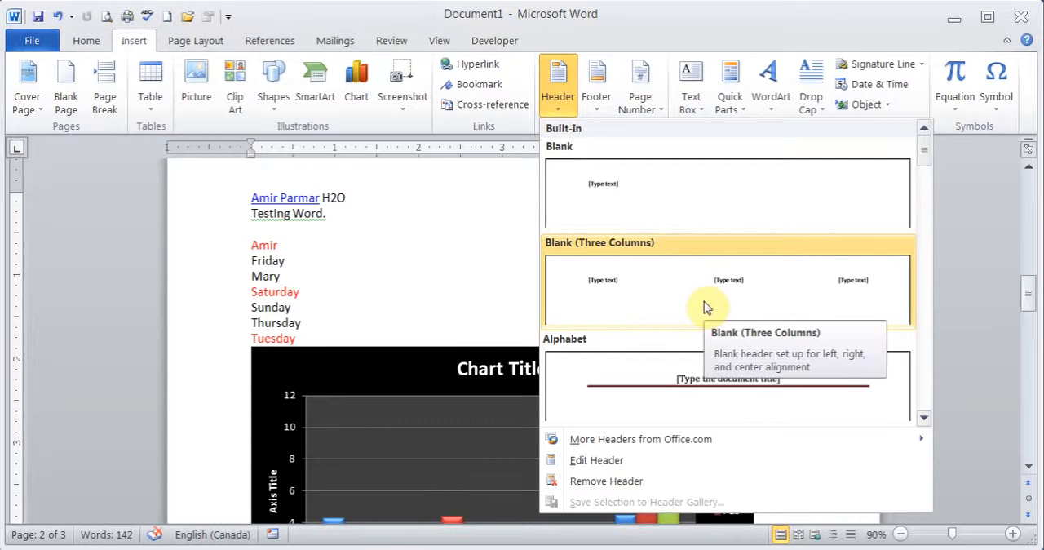
left_click(922, 419)
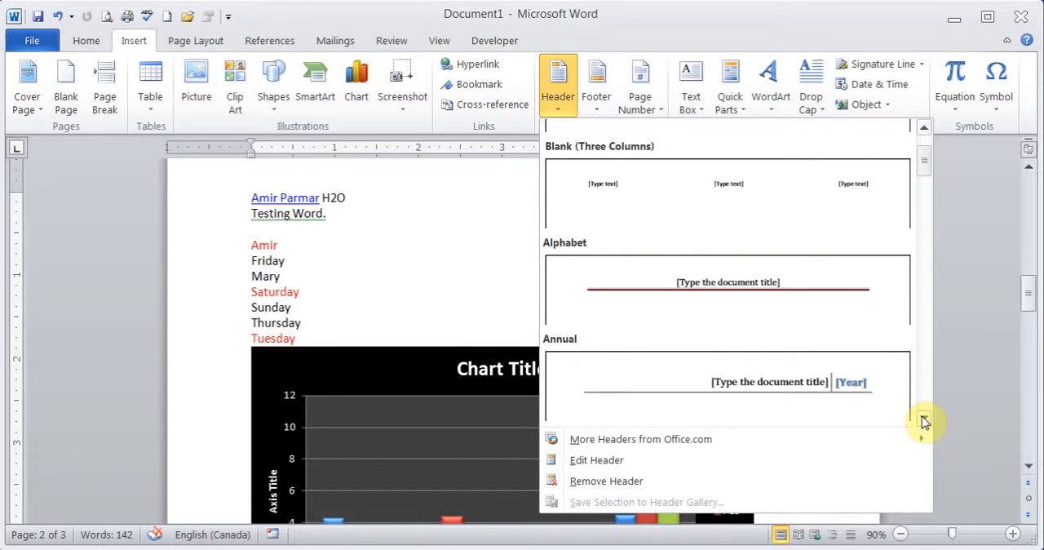
left_click(923, 418)
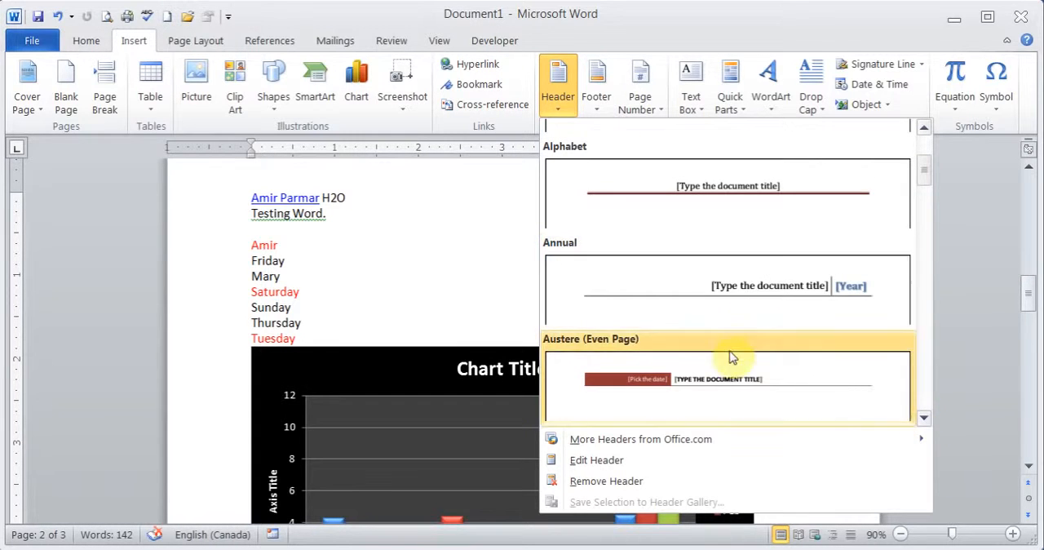
left_click(923, 418)
left_click(923, 419)
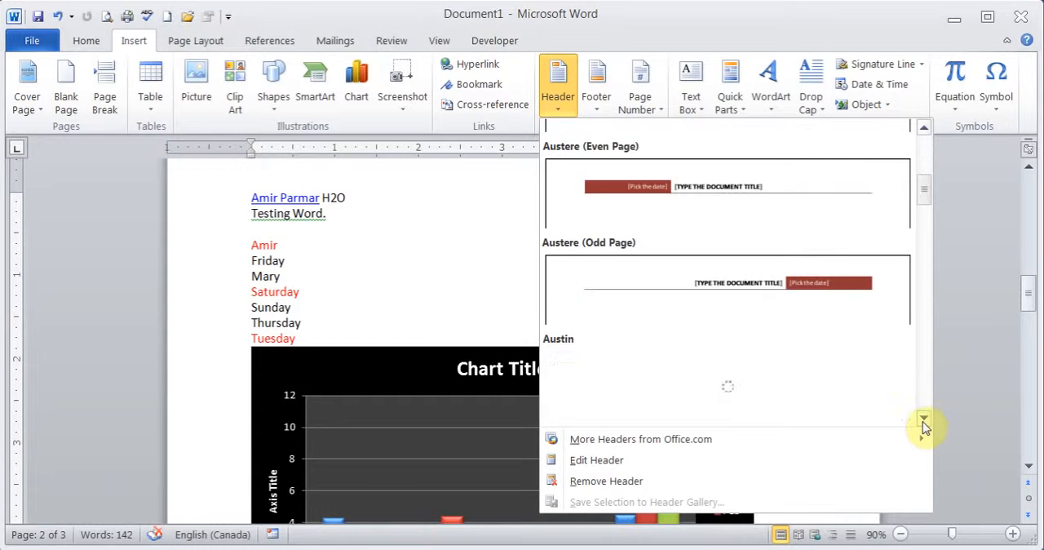
left_click(924, 419)
left_click(923, 419)
left_click(923, 419)
left_click(923, 418)
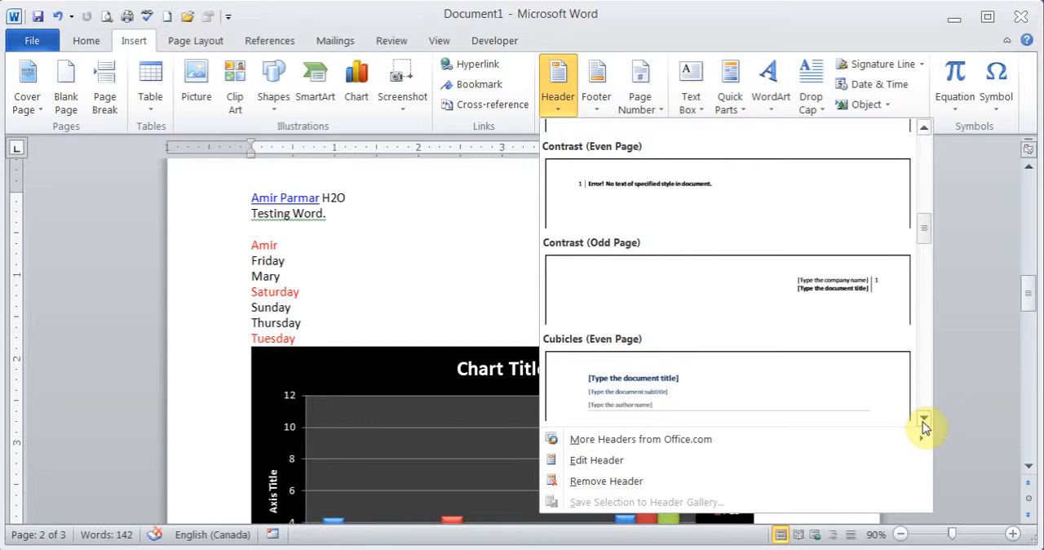
left_click(411, 238)
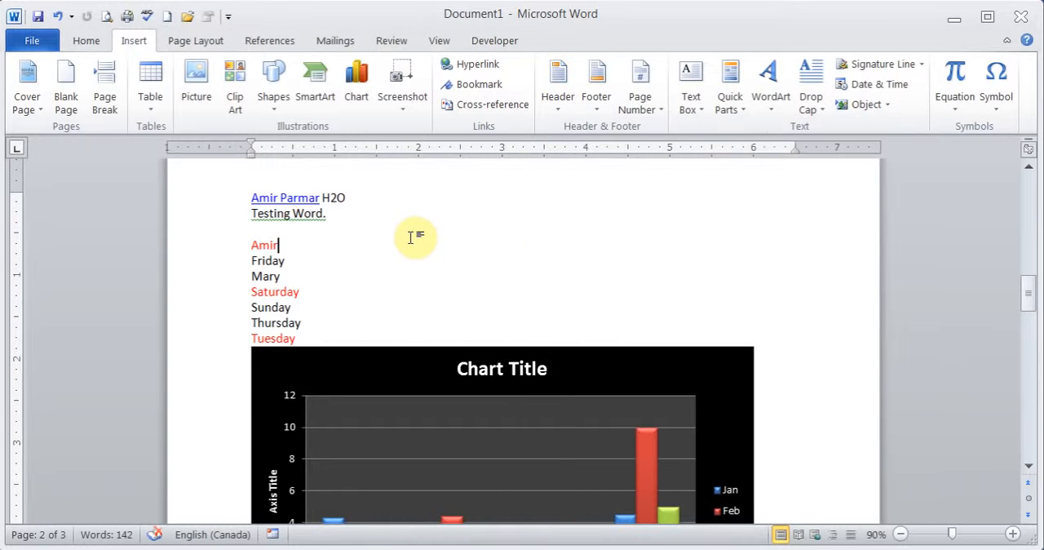
left_click(601, 118)
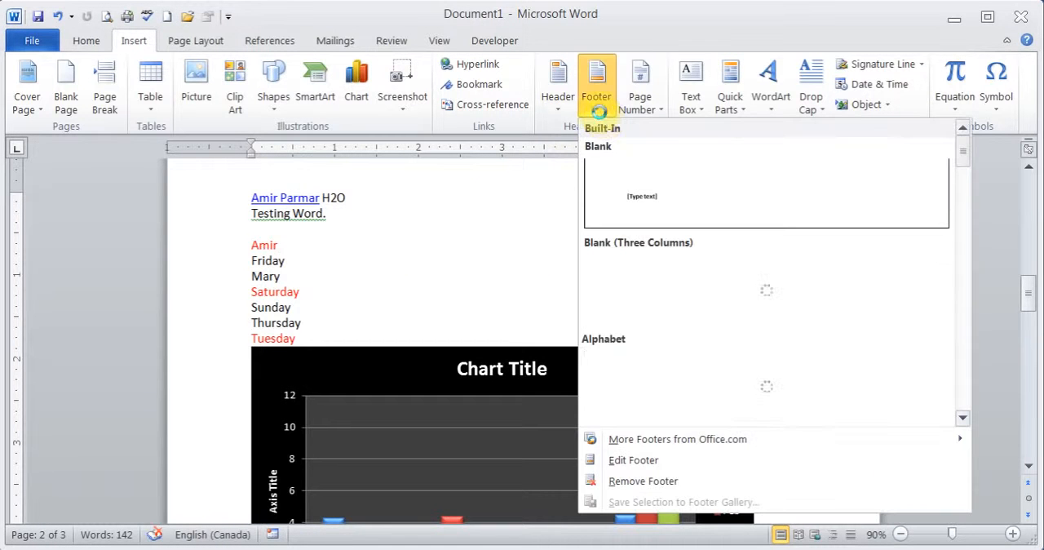
left_click(962, 419)
left_click(962, 419)
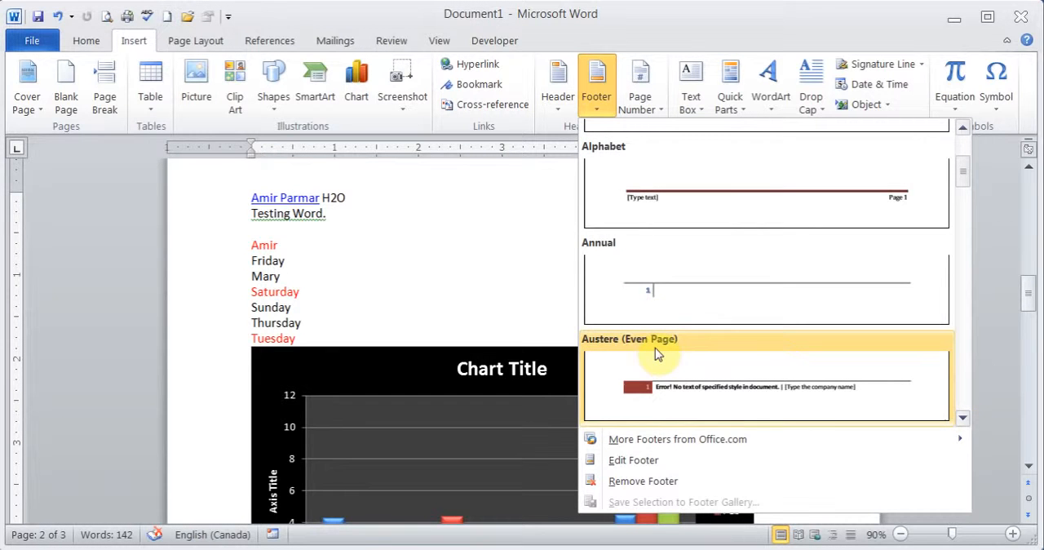
left_click(345, 258)
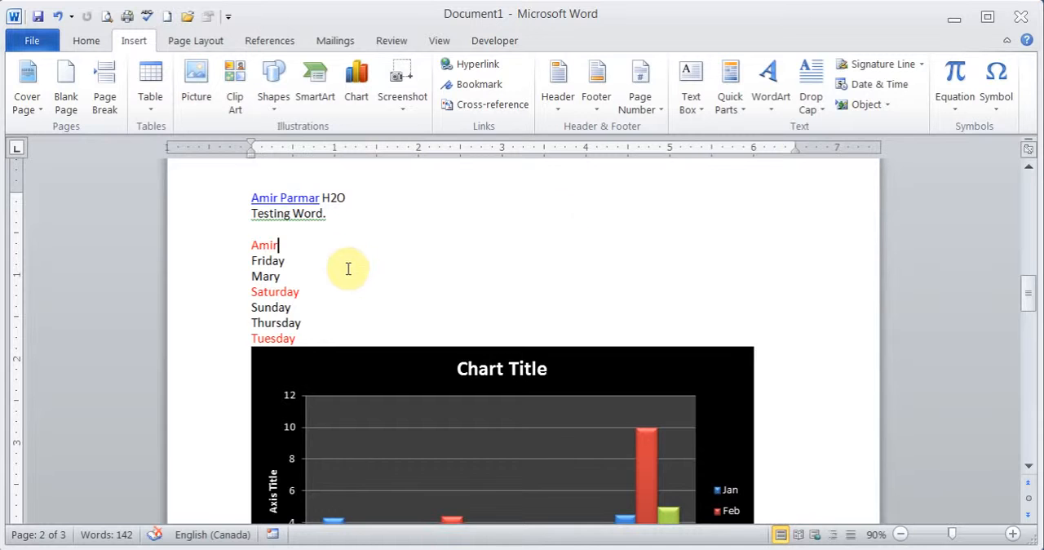
Examine the bottom-of-page number designs, the available page number formats and the starting number setting without changing them.
left_click(658, 105)
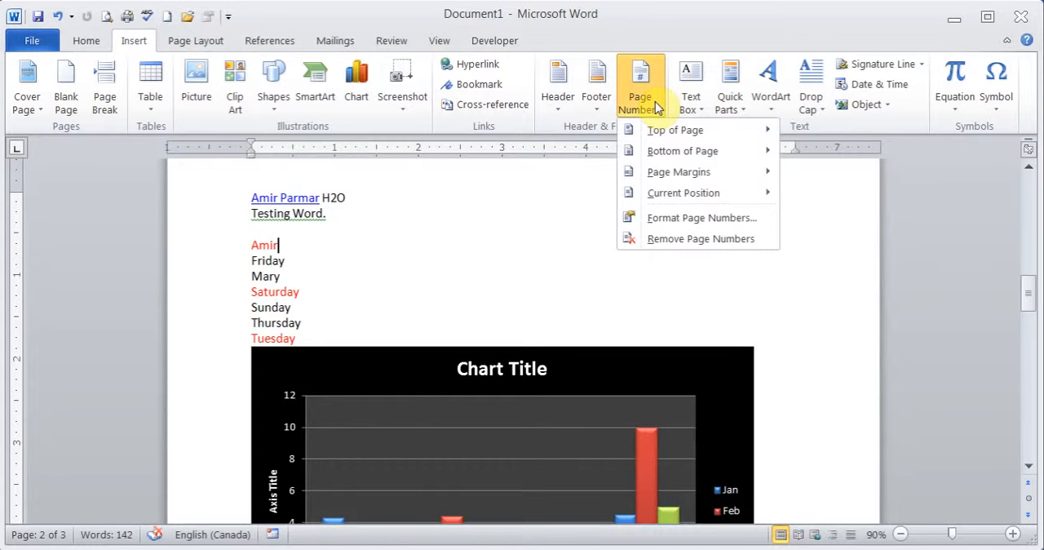
mouse_move(673, 155)
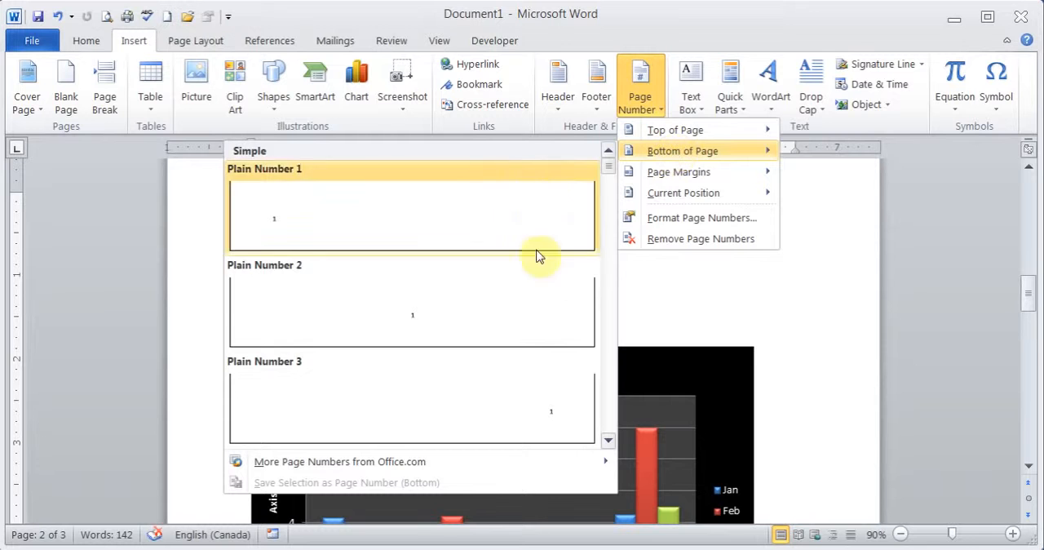
scroll(609, 426, "down", 3)
scroll(608, 422, "down", 6)
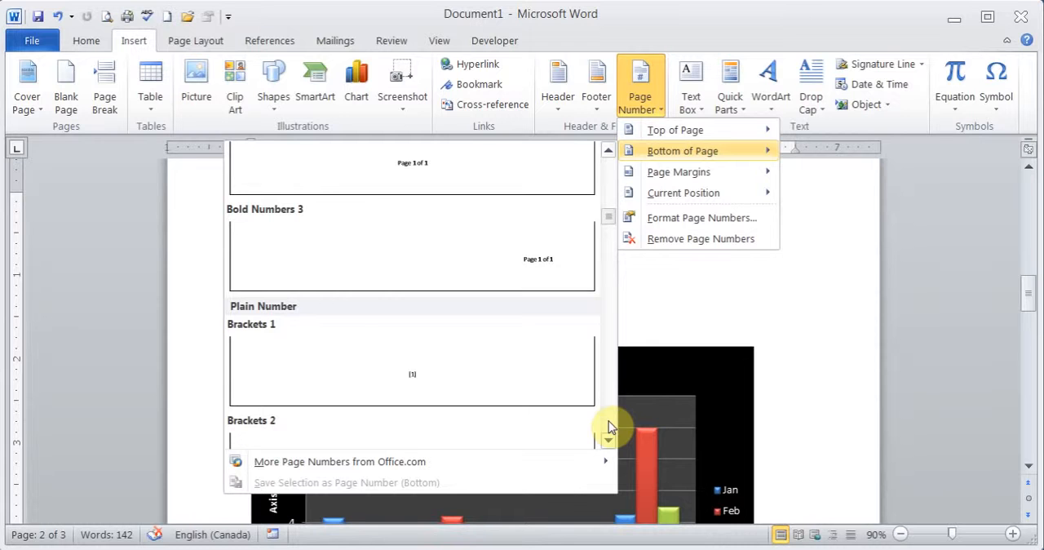
left_click(715, 225)
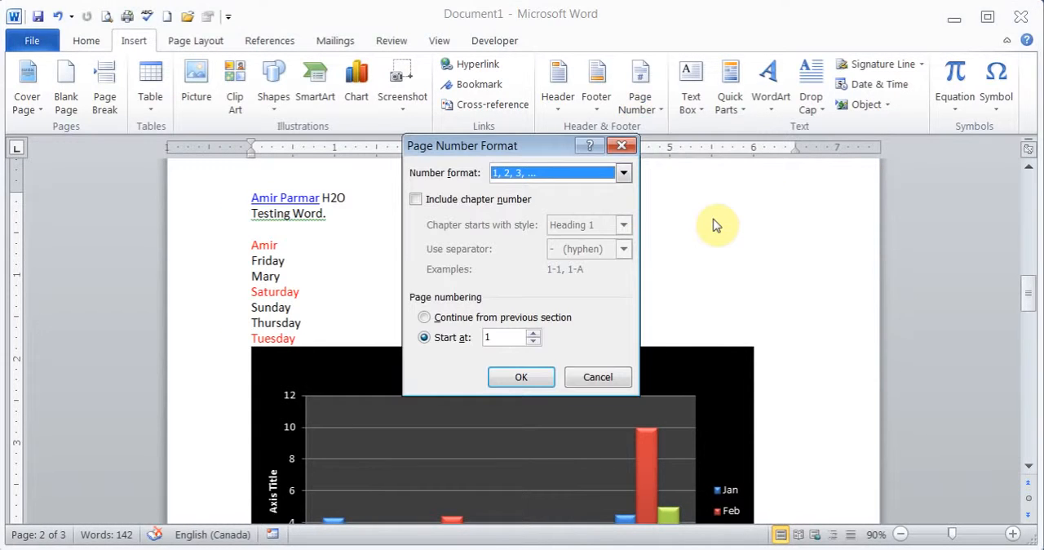
left_click(624, 176)
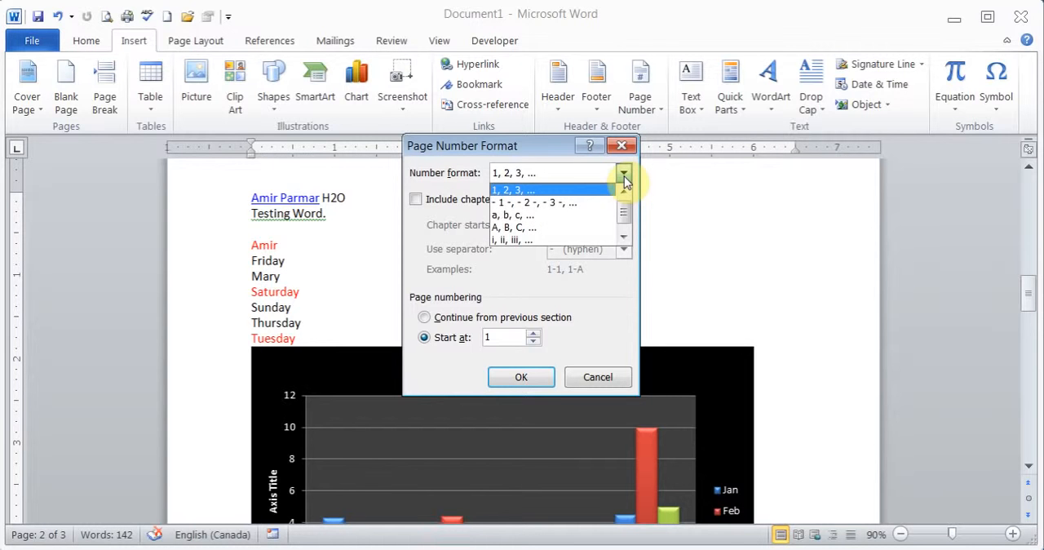
left_click(623, 176)
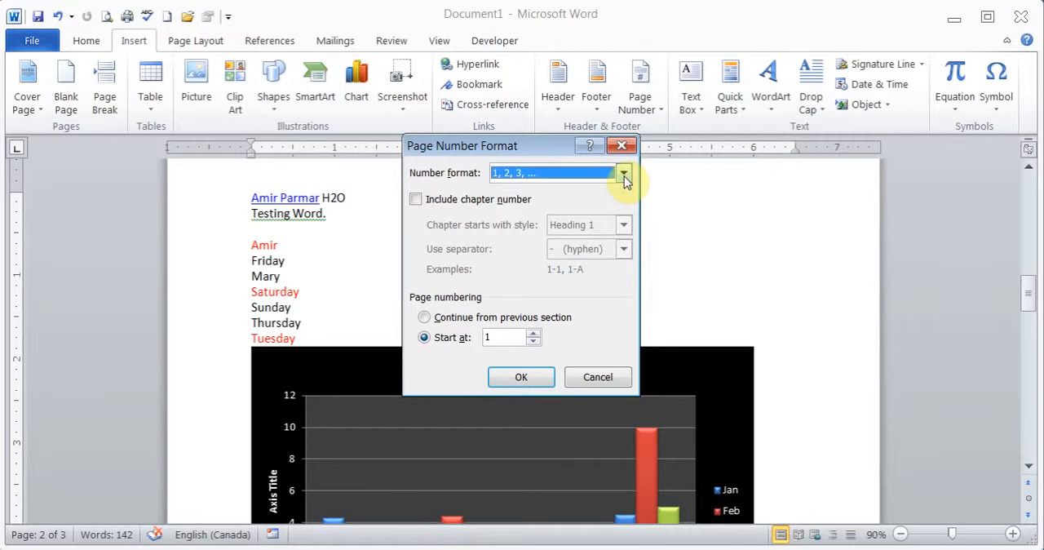
left_click(489, 336)
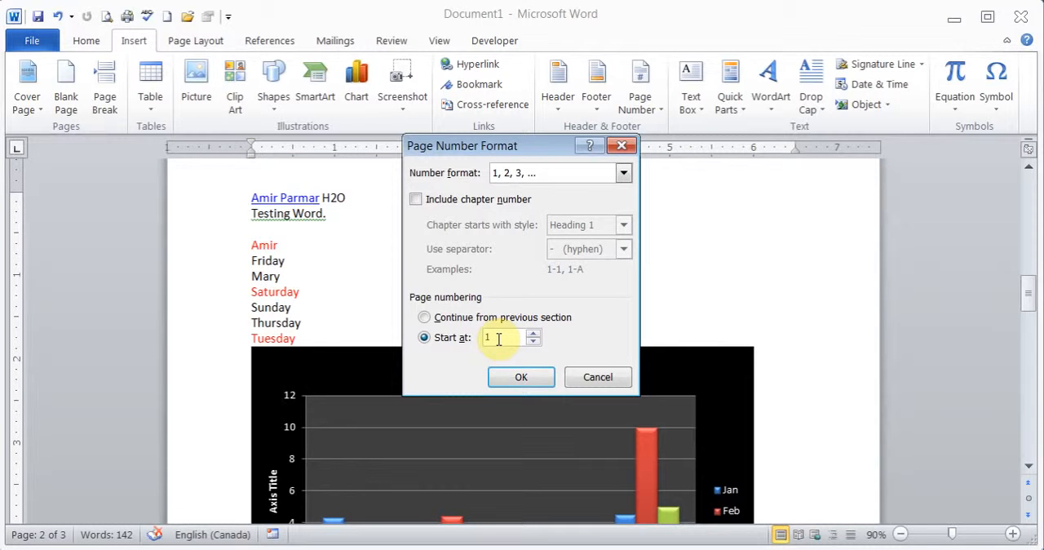
left_click(591, 376)
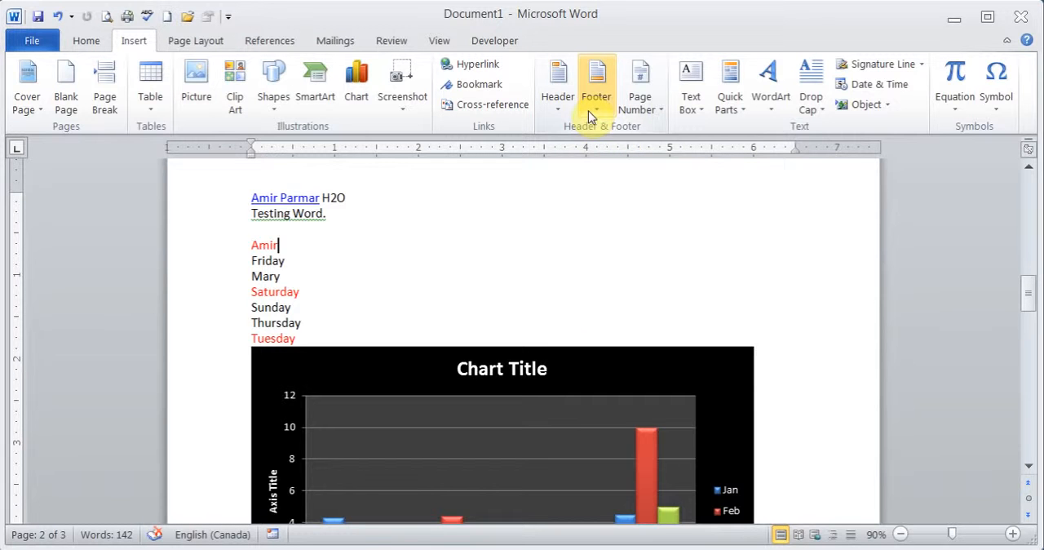
Insert the built-in Alphabet header into the document.
left_click(566, 109)
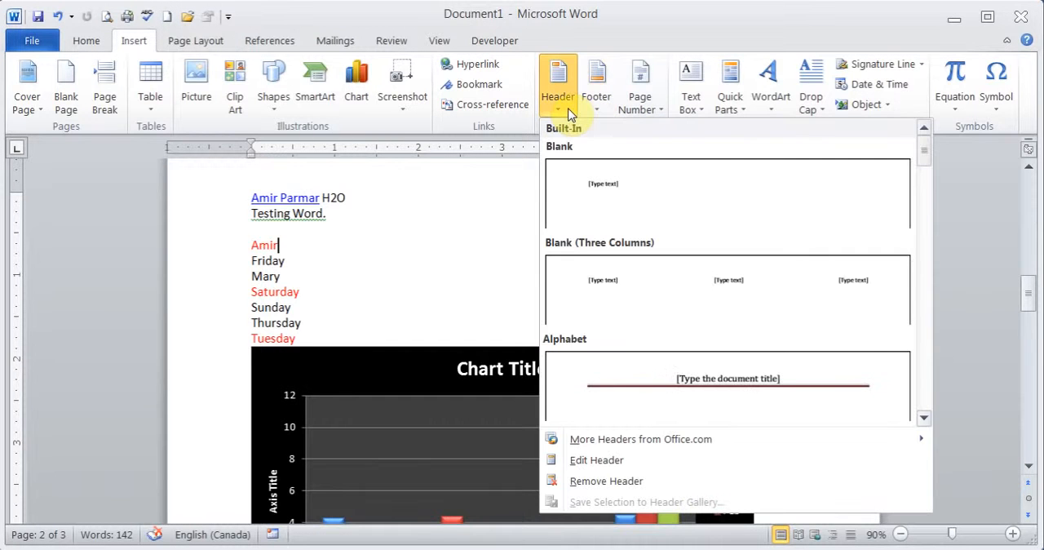
left_click(675, 372)
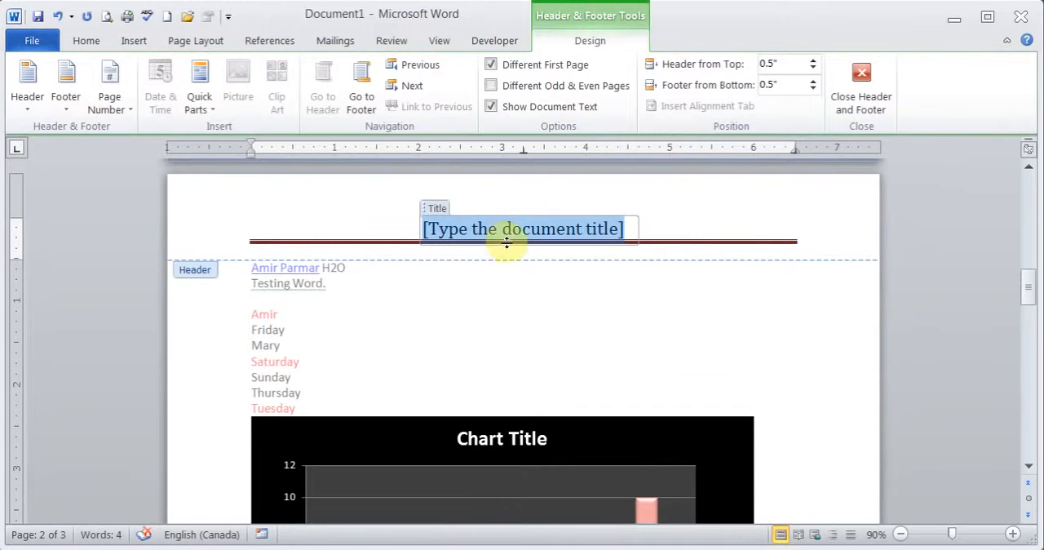
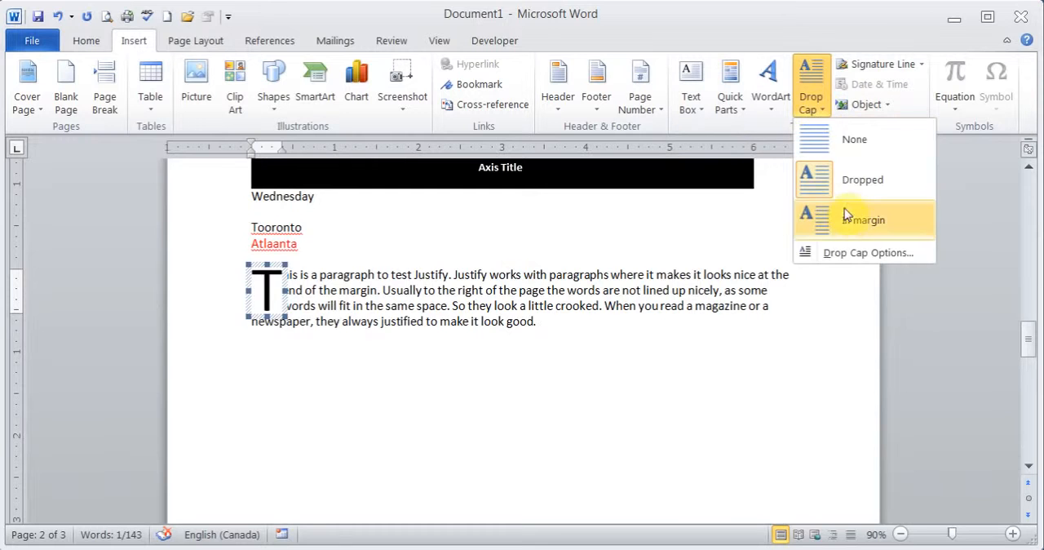
Remove the drop cap from the paragraph about Justify.
left_click(813, 102)
left_click(827, 142)
left_click(526, 274)
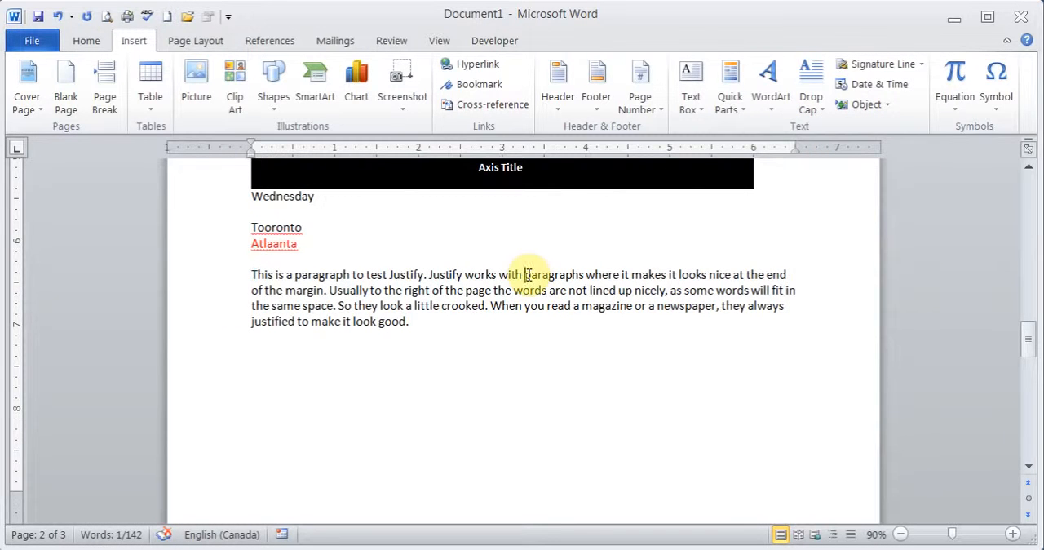
Insert an automatically updating date in the 15/03/2013 format on the line after the Justify paragraph.
left_click(346, 349)
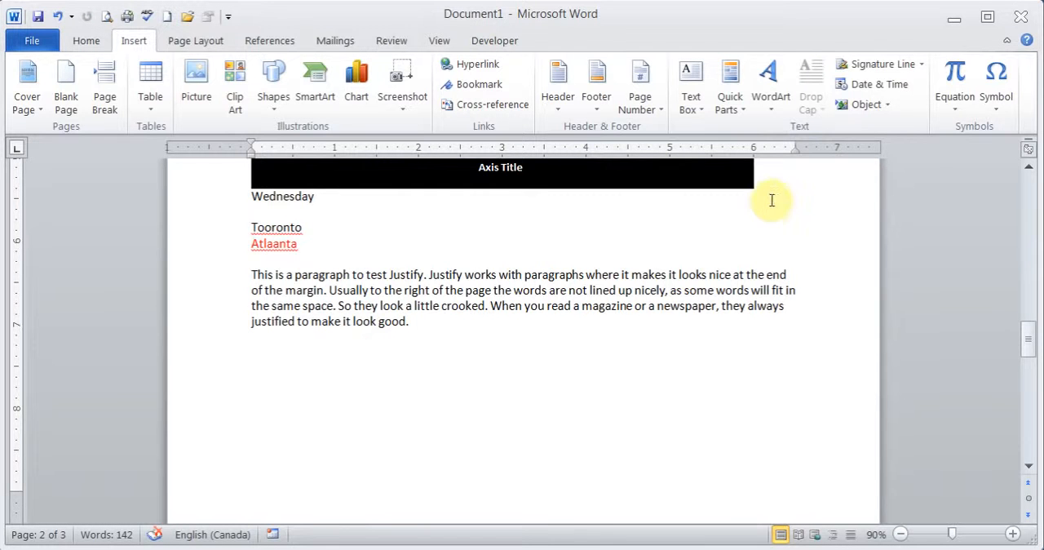
left_click(879, 85)
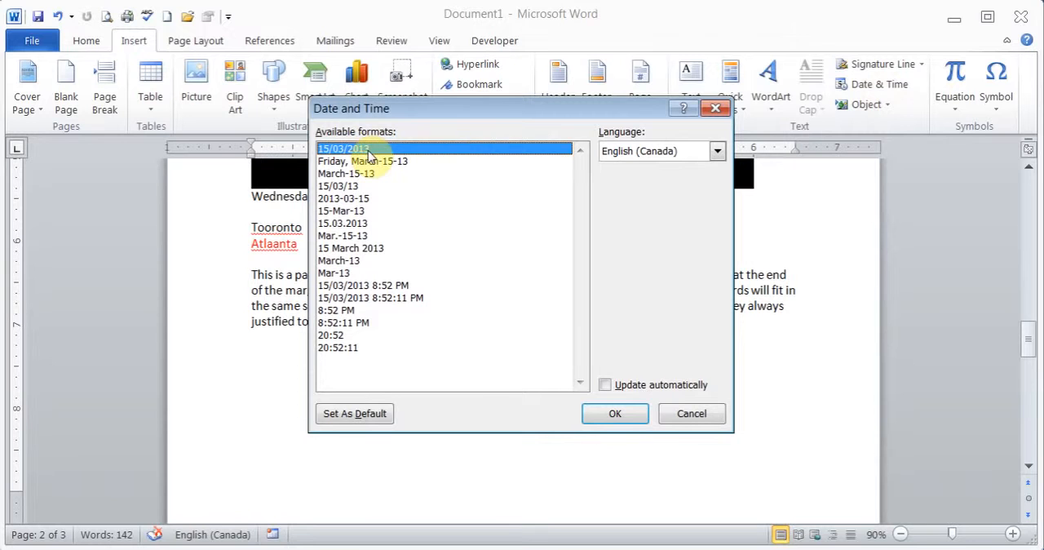
left_click(604, 384)
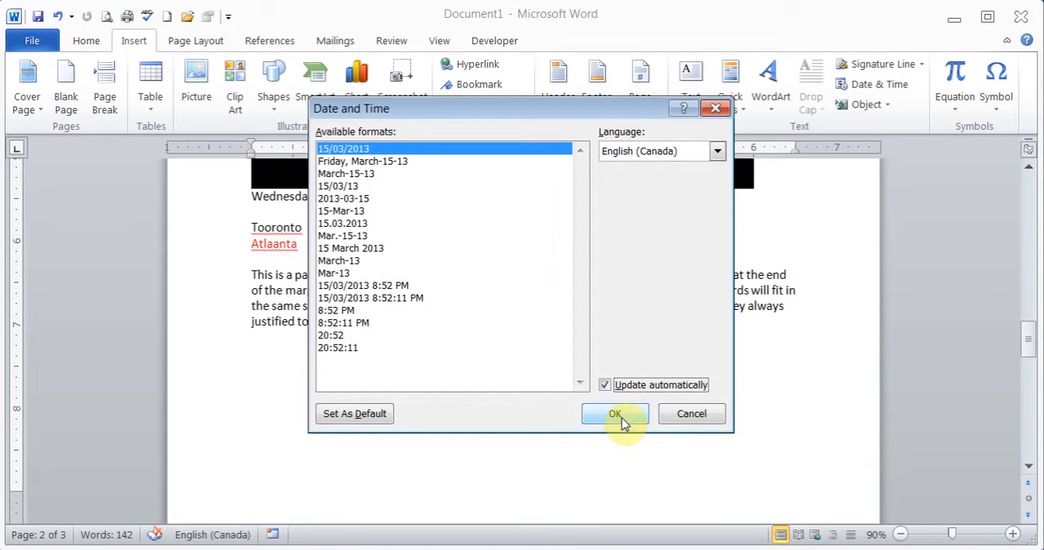
left_click(617, 416)
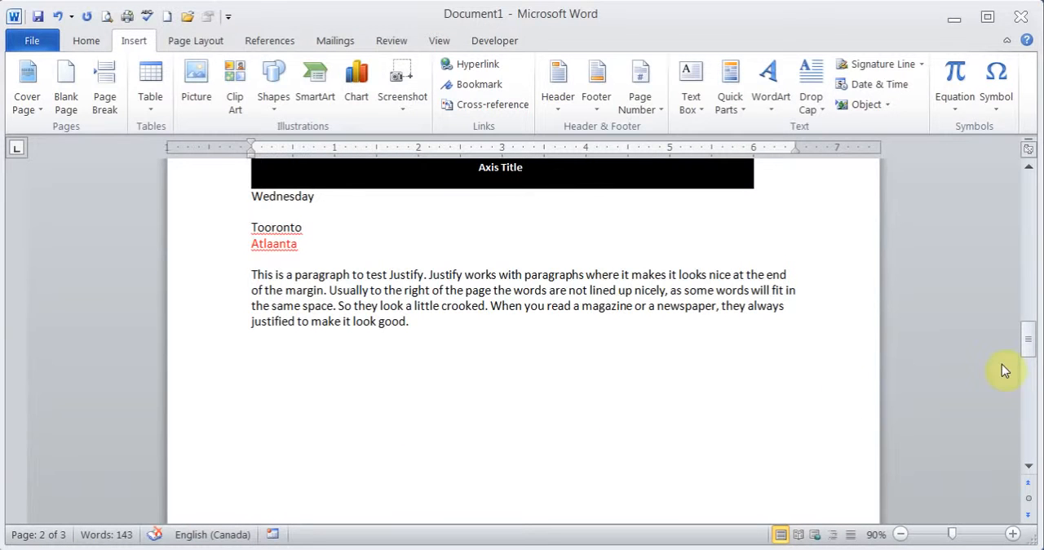
left_click_drag(1028, 334, 1031, 377)
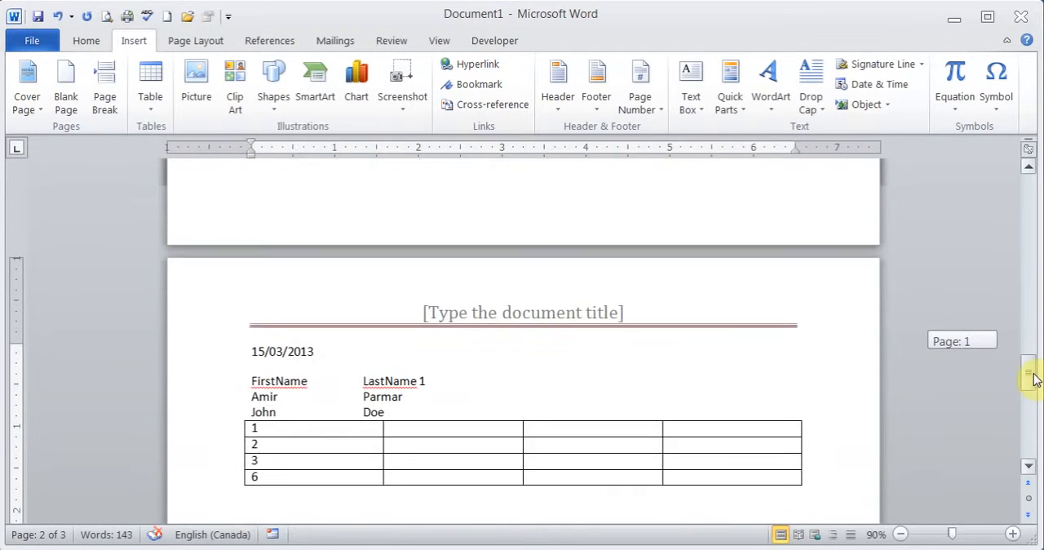
left_click(272, 353)
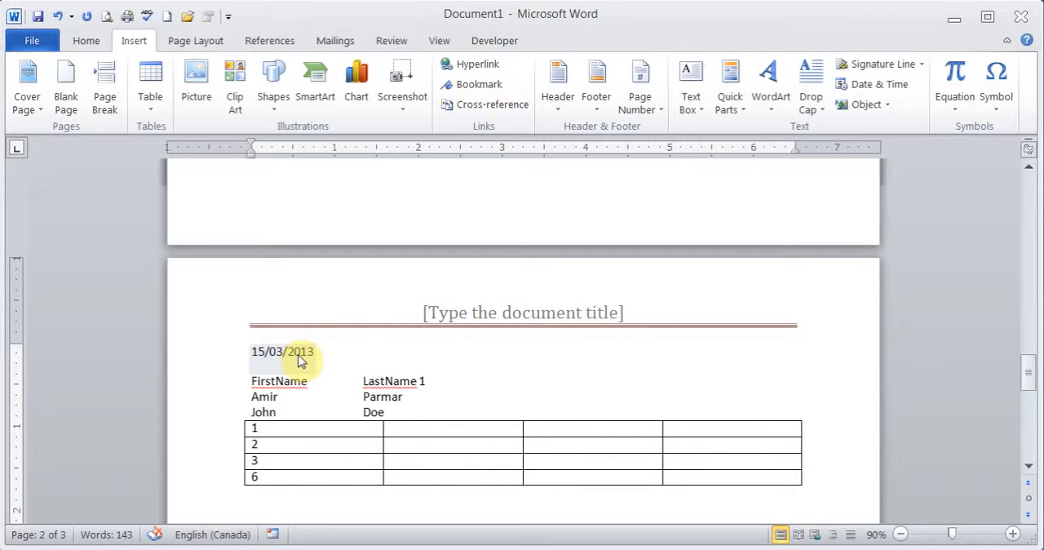
Insert the Circled Number Fourteen symbol (character code 246D) directly after the date.
left_click(336, 350)
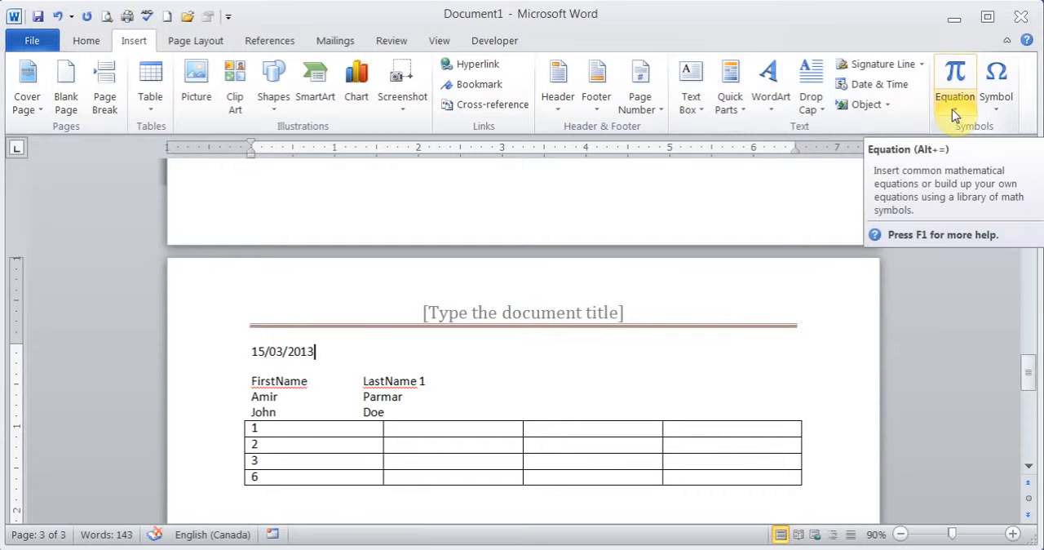
left_click(994, 109)
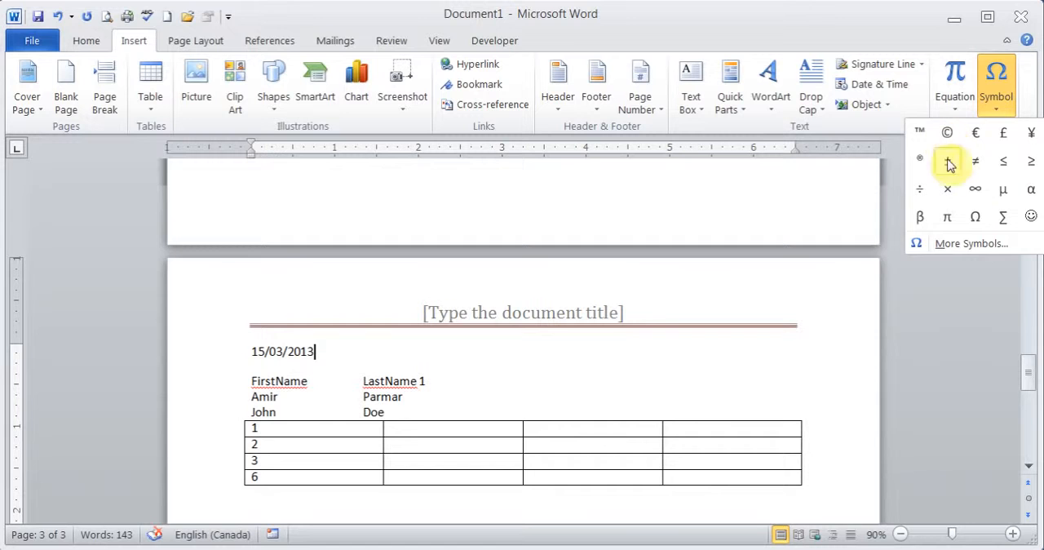
left_click(959, 246)
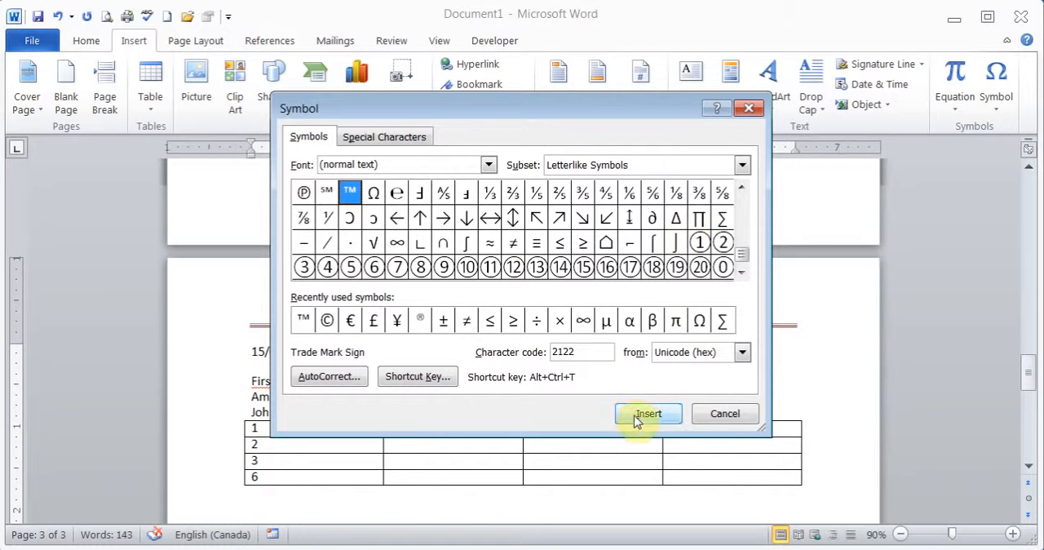
left_click(405, 198)
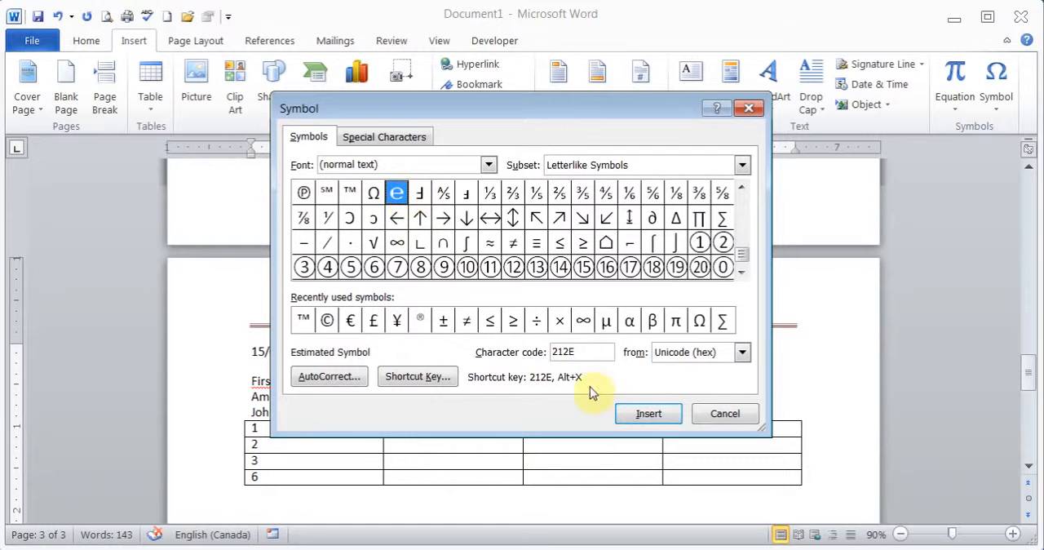
left_click(561, 269)
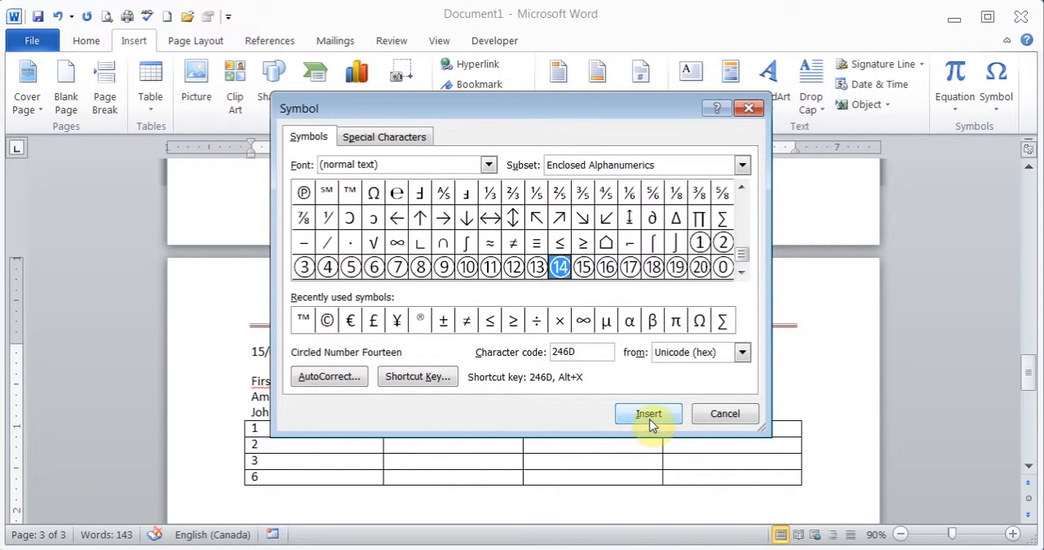
left_click(642, 413)
left_click(722, 414)
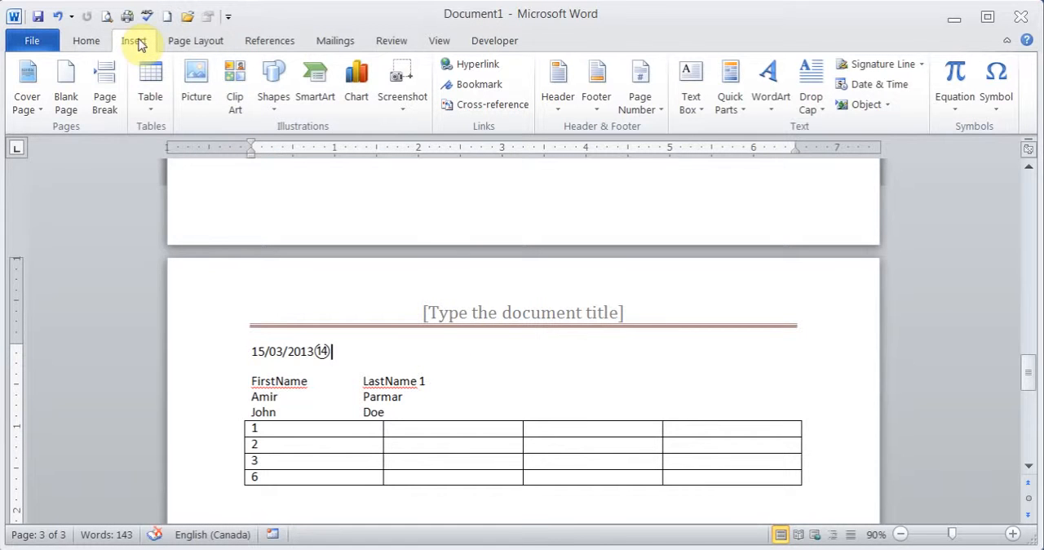
Apply the built-in Elemental theme to the document and check the chart and Justify paragraph.
left_click(196, 45)
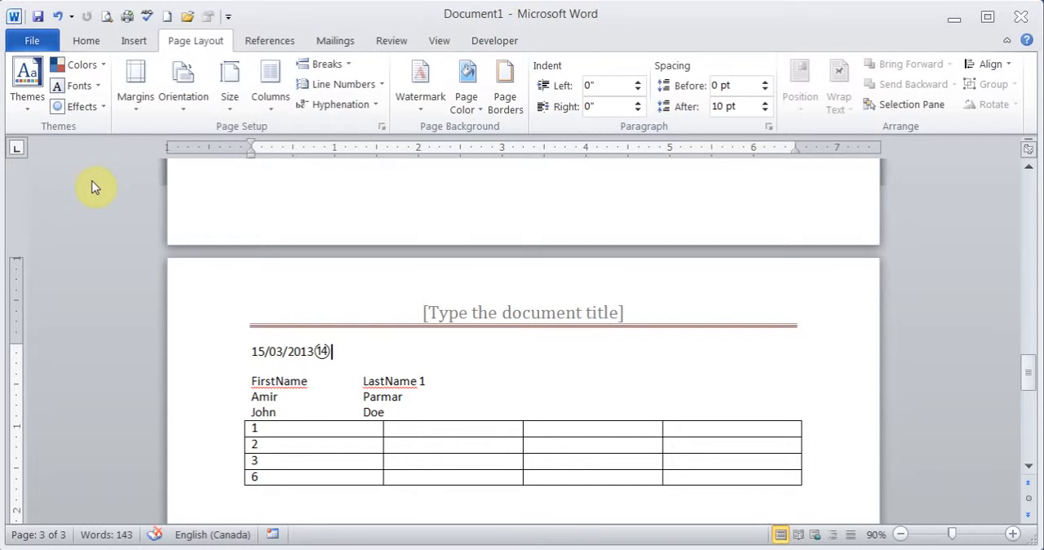
left_click(27, 99)
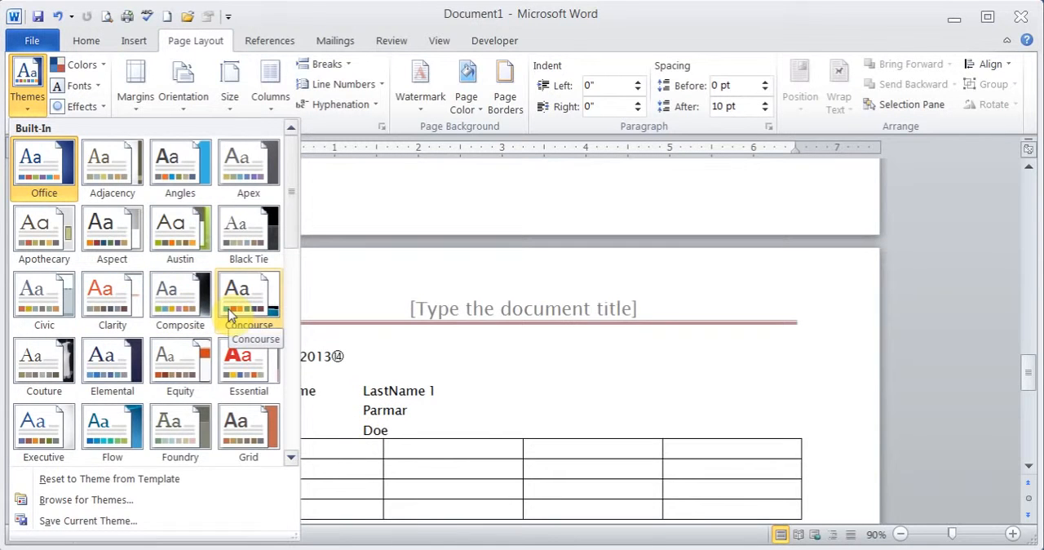
left_click(115, 379)
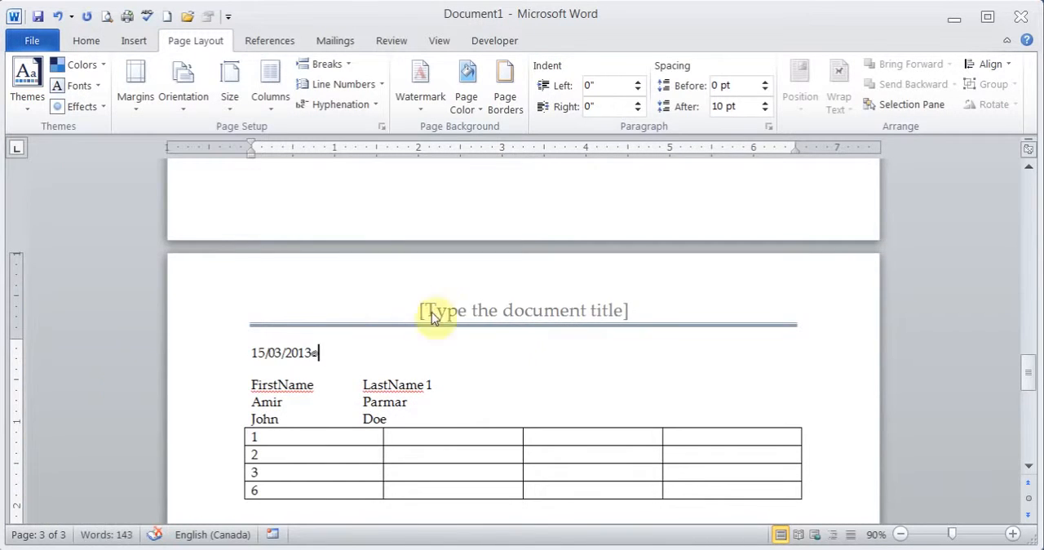
left_click_drag(1026, 376, 1026, 326)
left_click(416, 423)
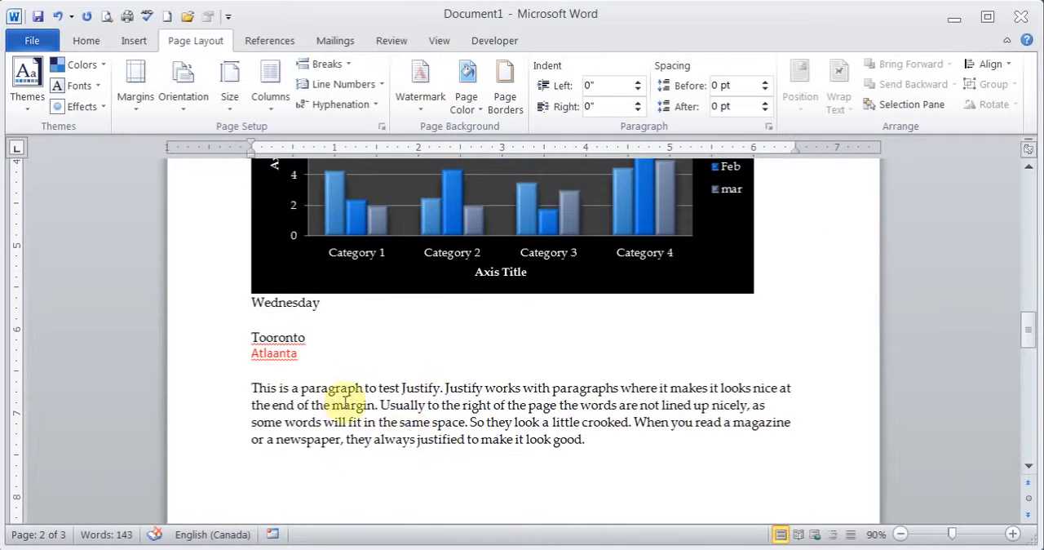
Apply the built-in Civic theme to the document and set its theme colors to Apex.
left_click(25, 108)
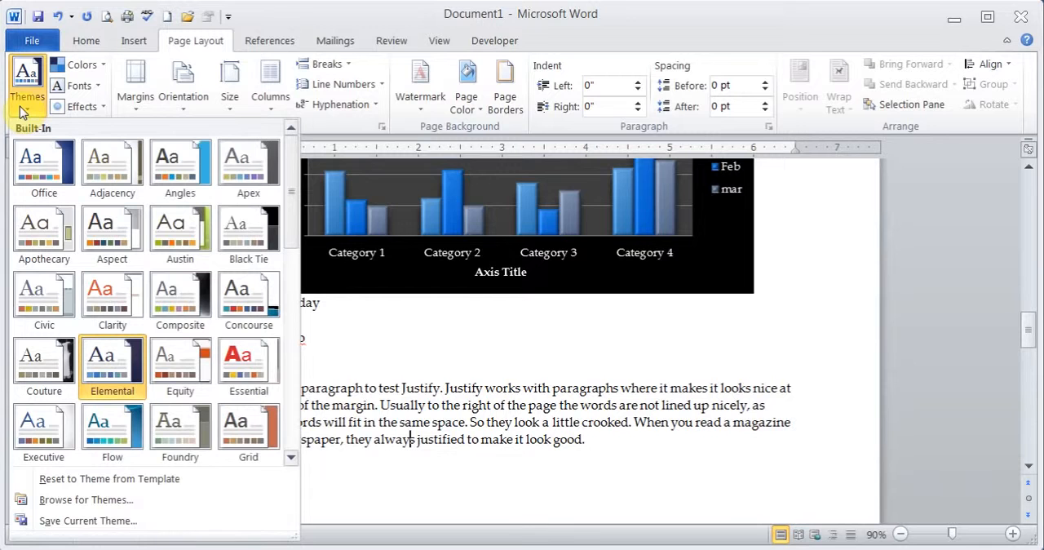
left_click(37, 291)
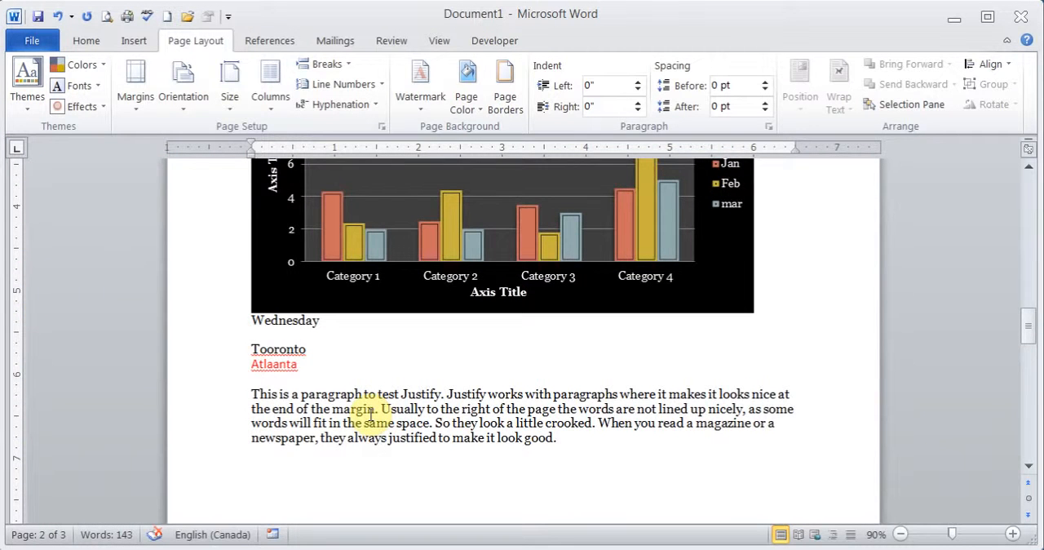
left_click(97, 65)
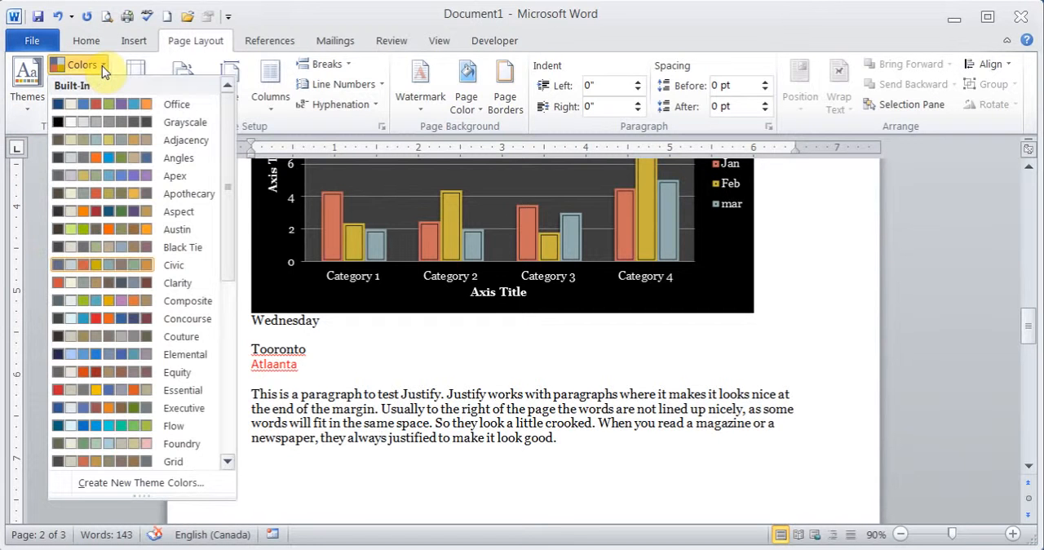
left_click(128, 175)
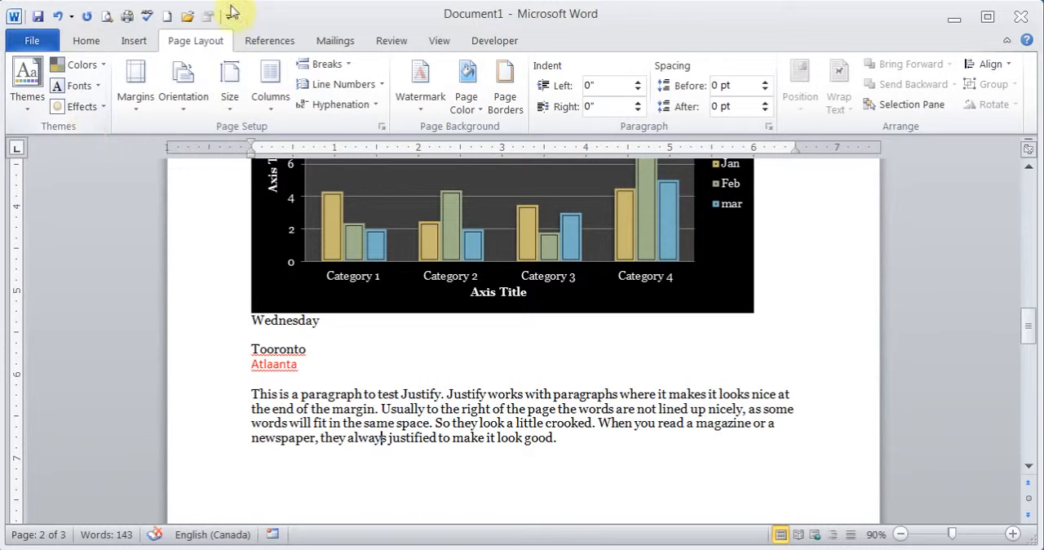
Examine the preset margins, the custom margin settings and the page orientation options without changing them.
left_click(147, 99)
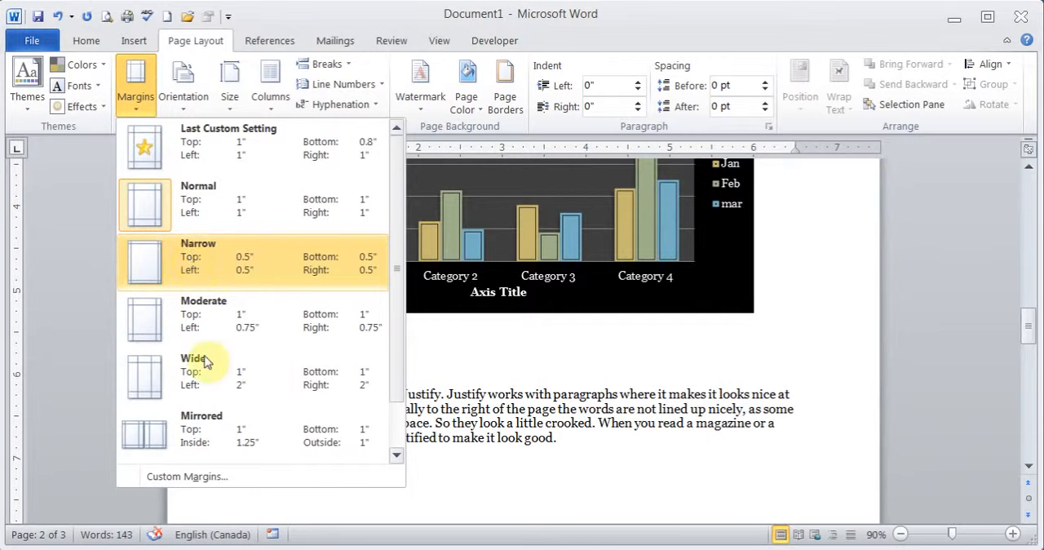
left_click(217, 480)
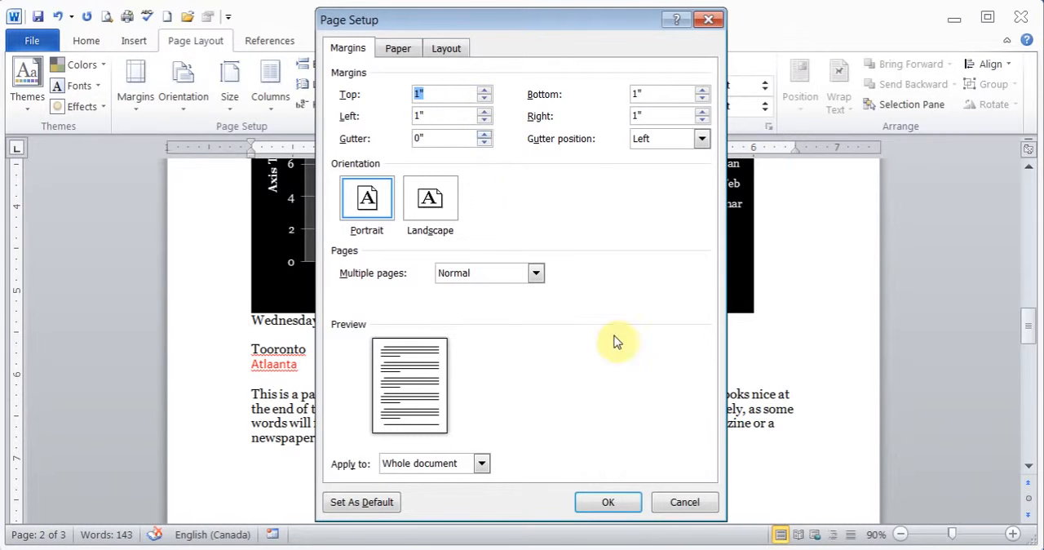
left_click(679, 504)
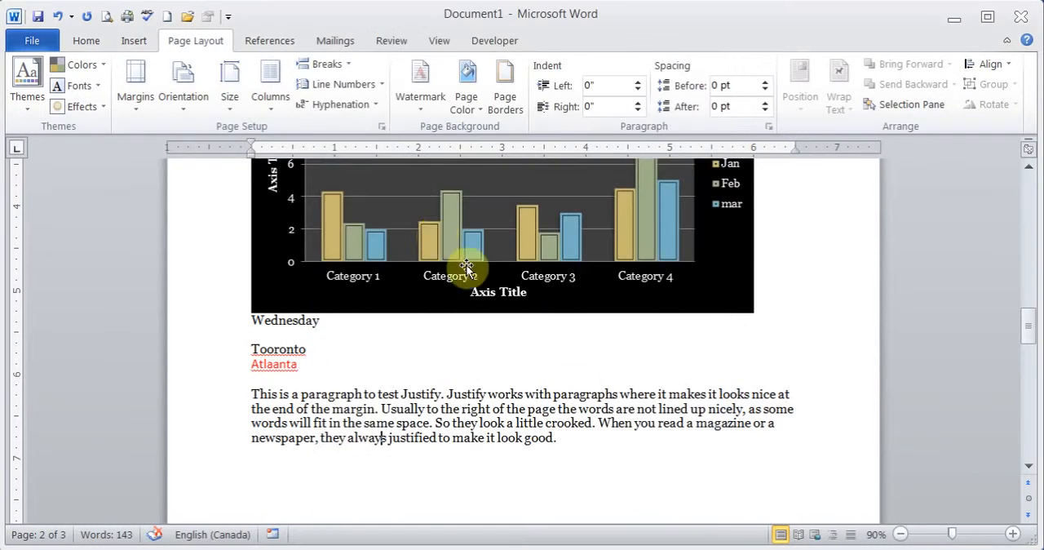
left_click(194, 115)
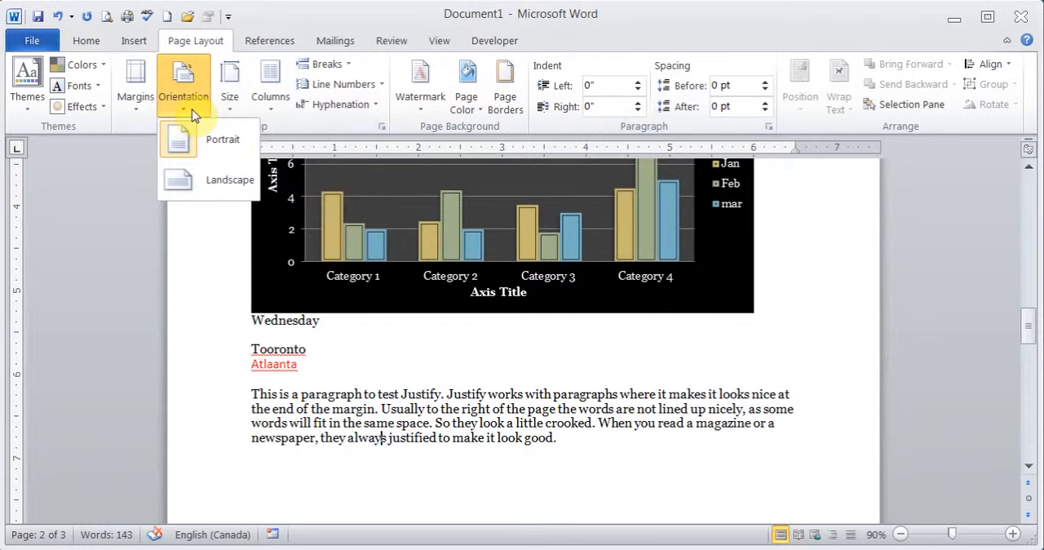
left_click(194, 114)
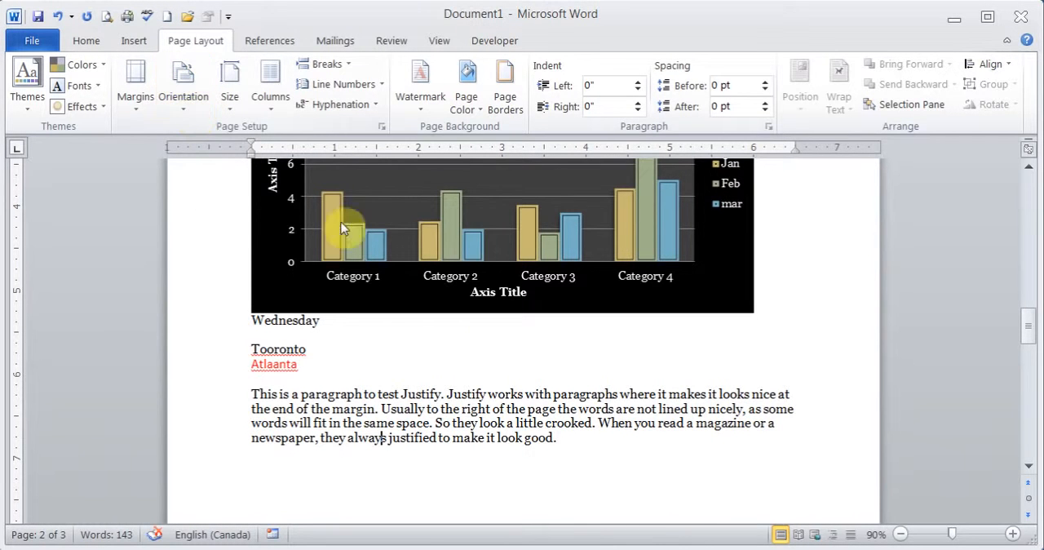
left_click_drag(1035, 318, 1023, 380)
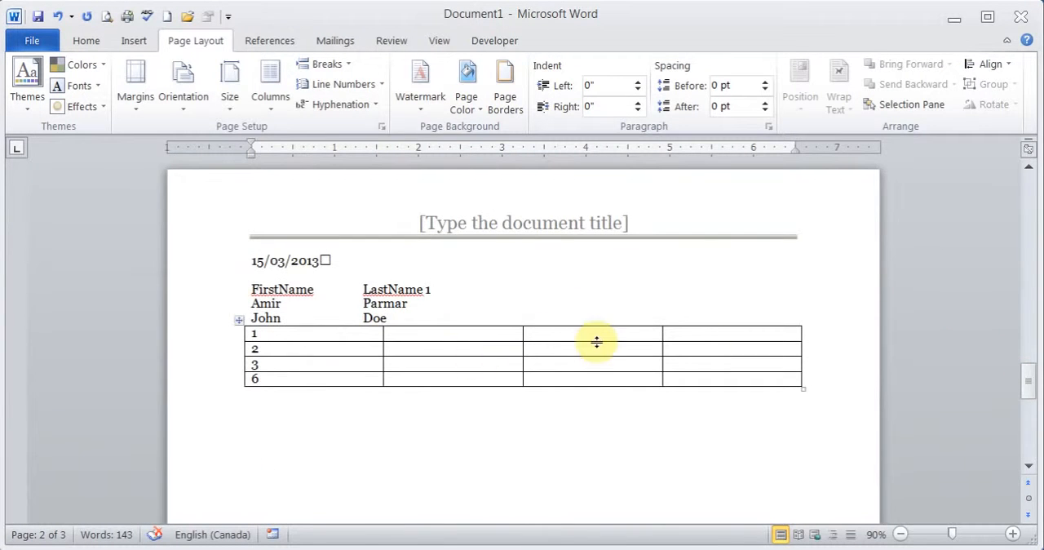
left_click(356, 441)
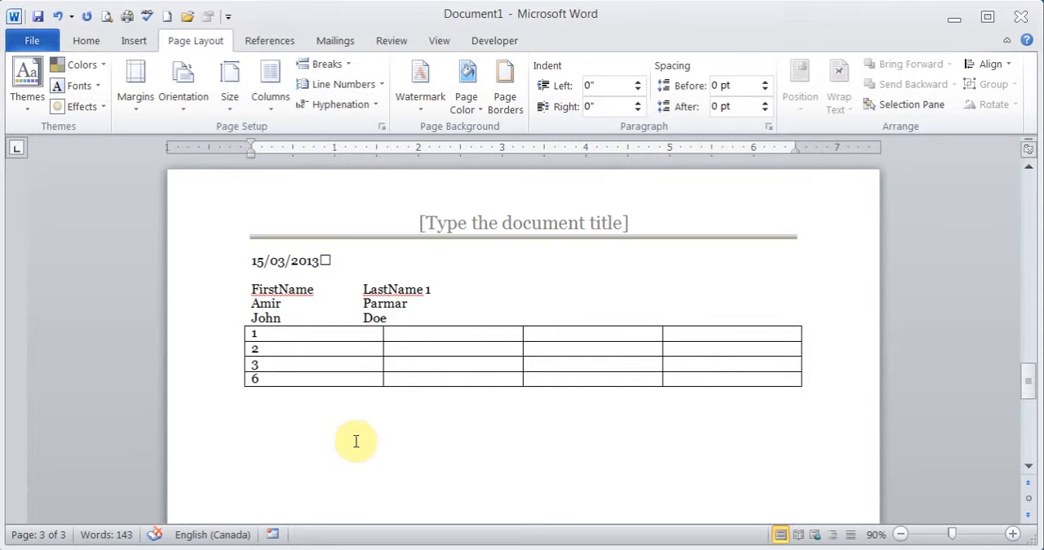
left_click(355, 440)
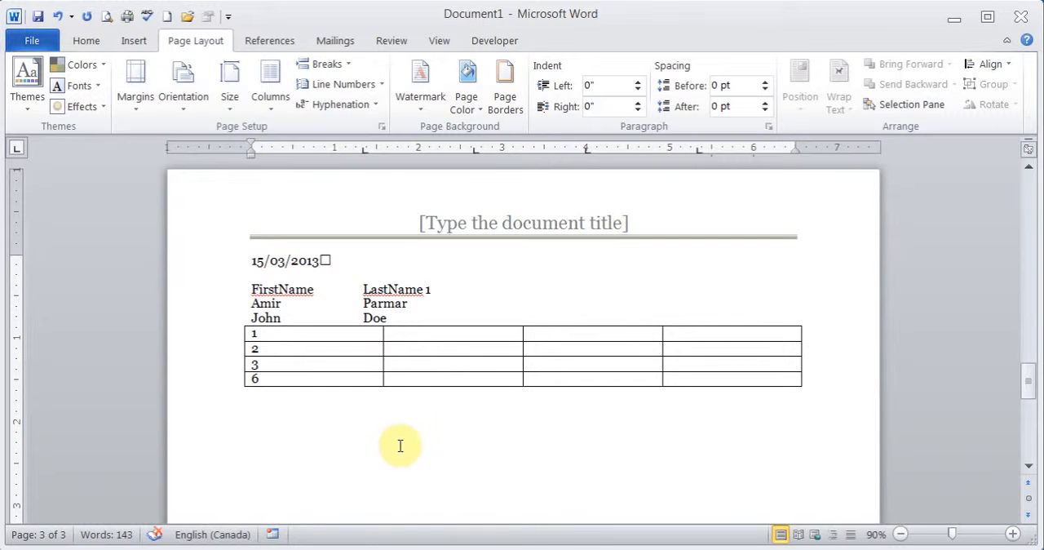
left_click(380, 128)
left_click(437, 196)
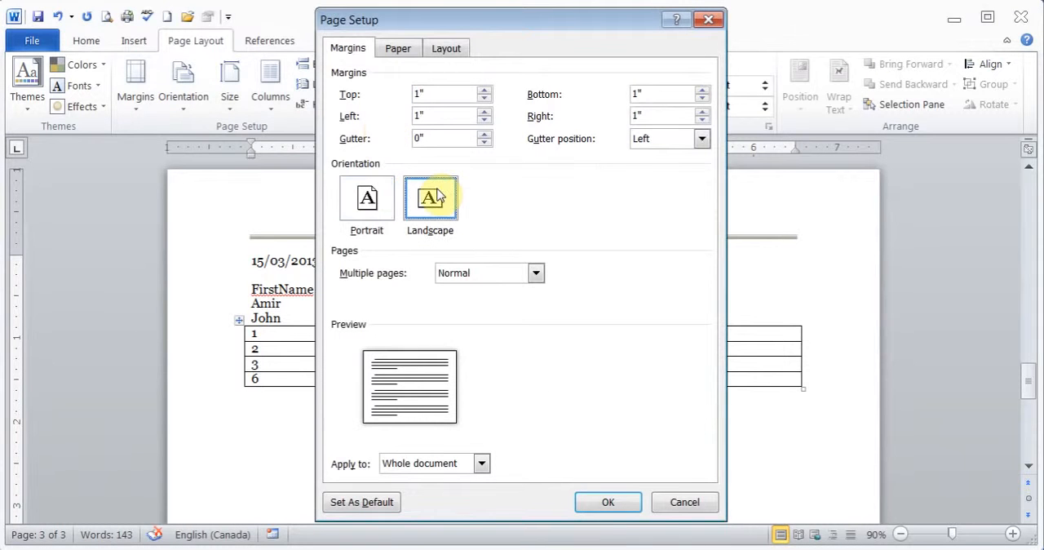
left_click(482, 463)
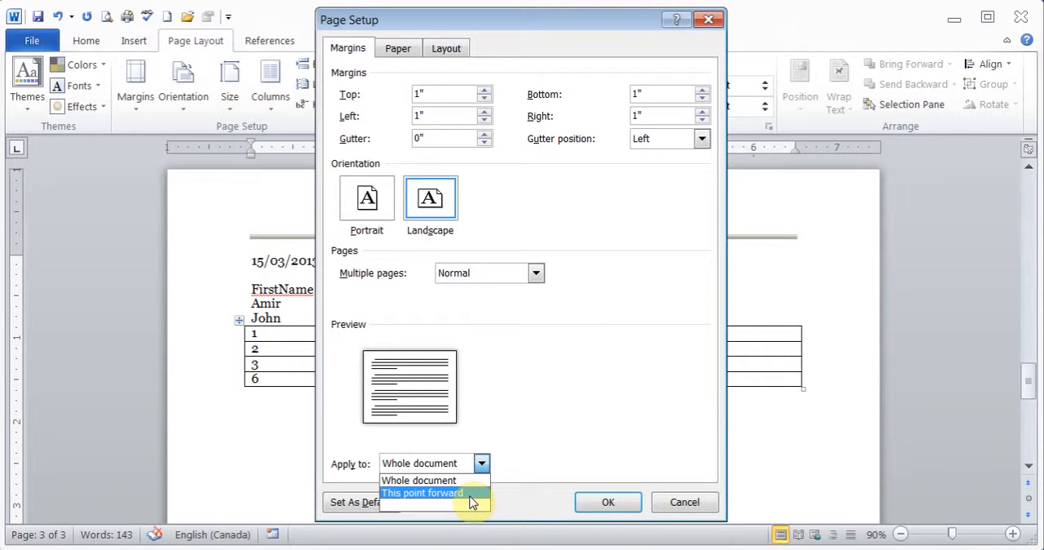
left_click(685, 502)
Show the formatting marks and delete the page break below the Justify paragraph.
left_click_drag(1027, 388, 1009, 344)
left_click(625, 300)
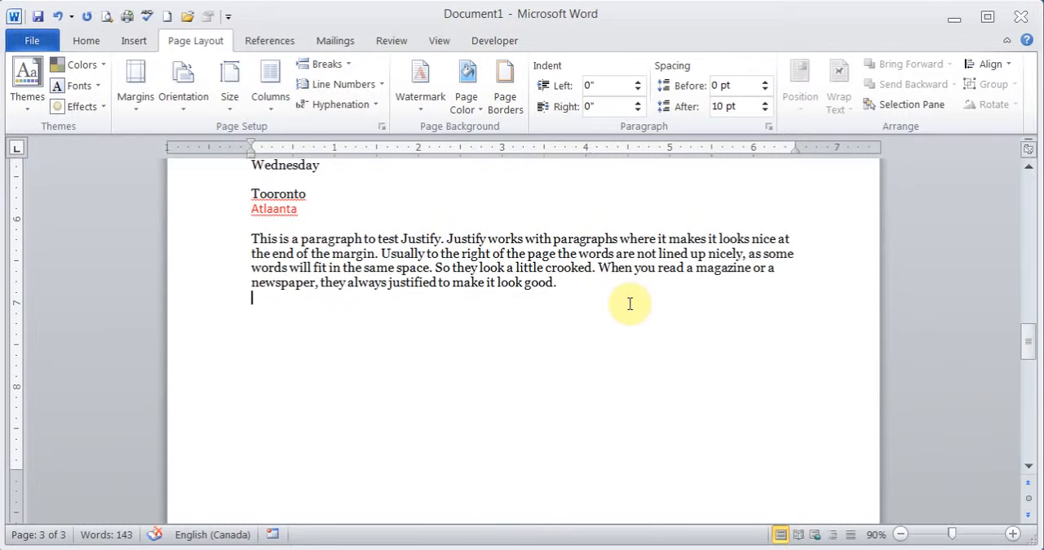
left_click(94, 43)
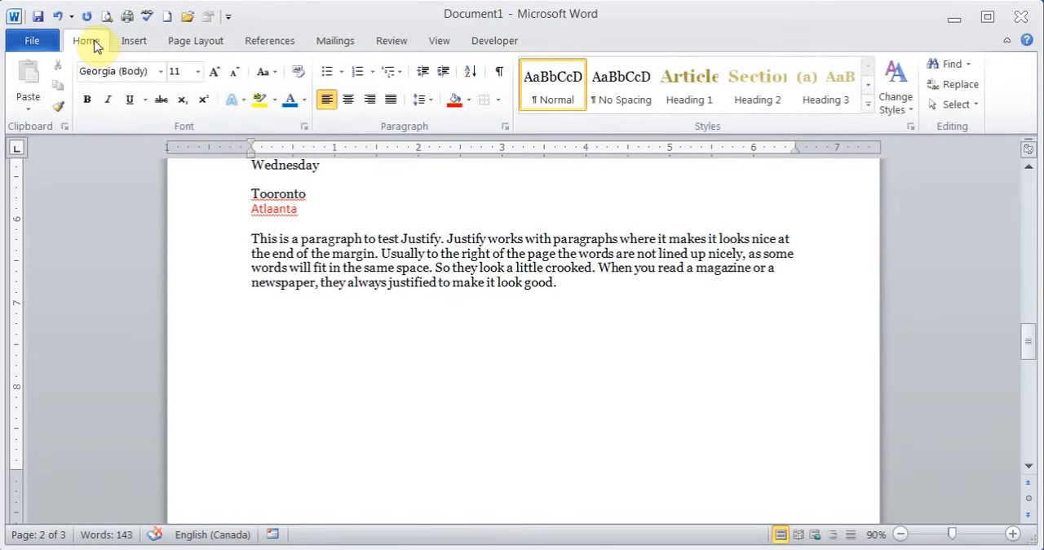
left_click(500, 73)
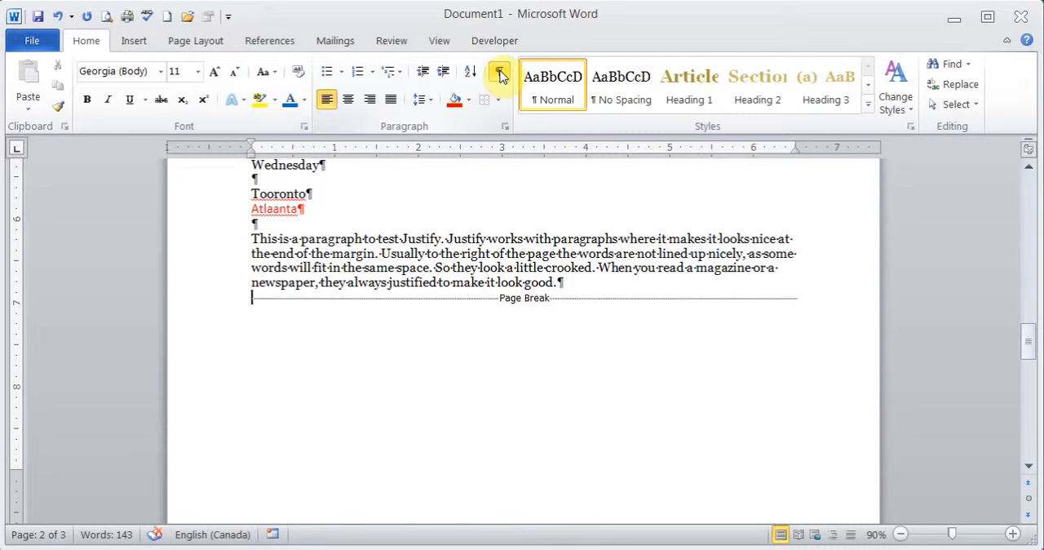
key("Delete")
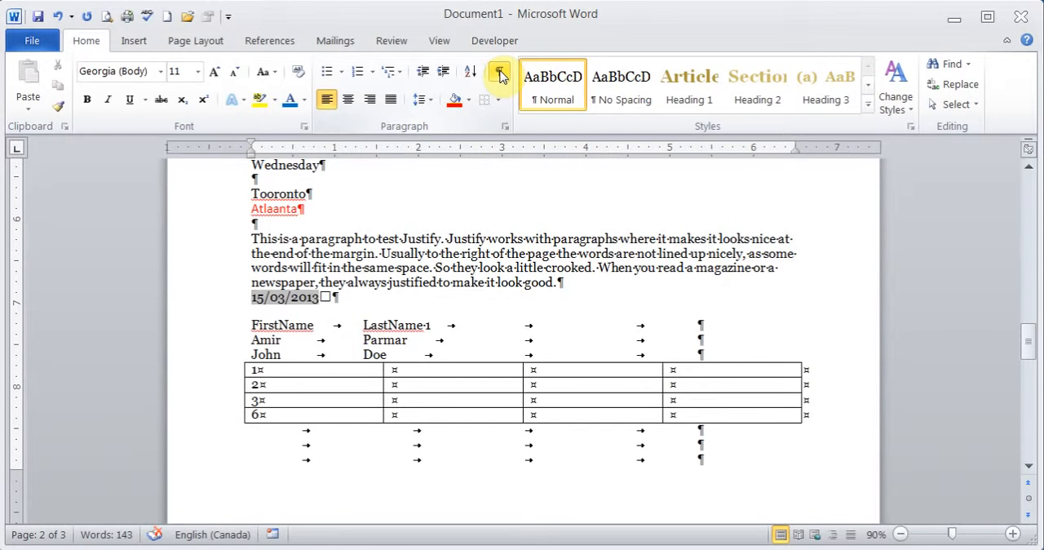
Insert a Next Page section break at the end of the Justify paragraph.
left_click(566, 283)
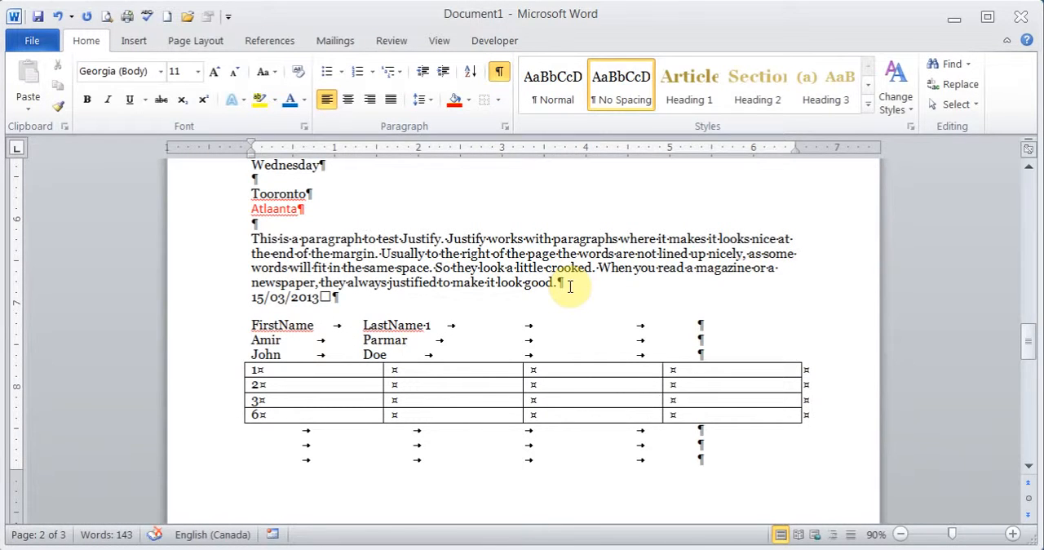
left_click(187, 48)
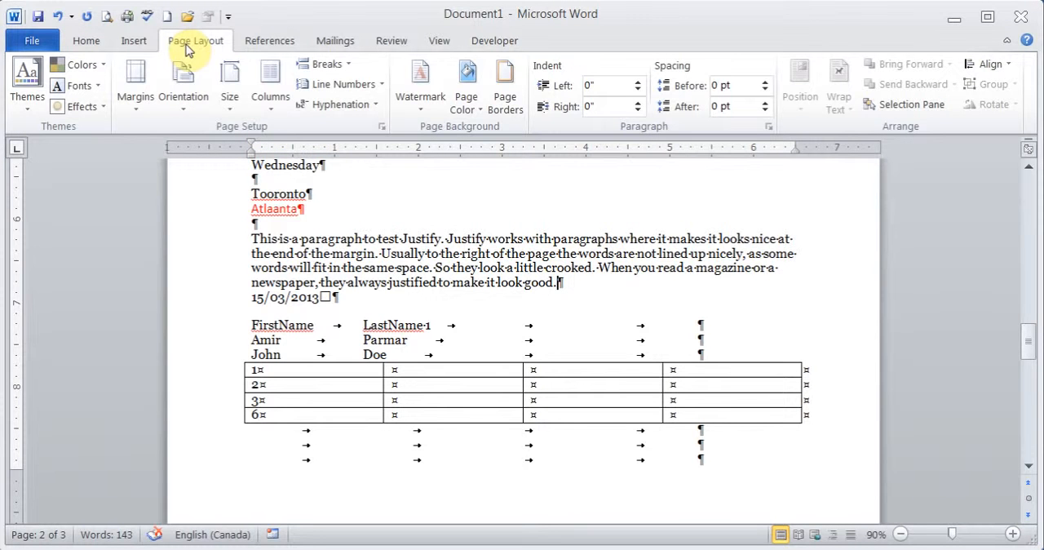
left_click(344, 65)
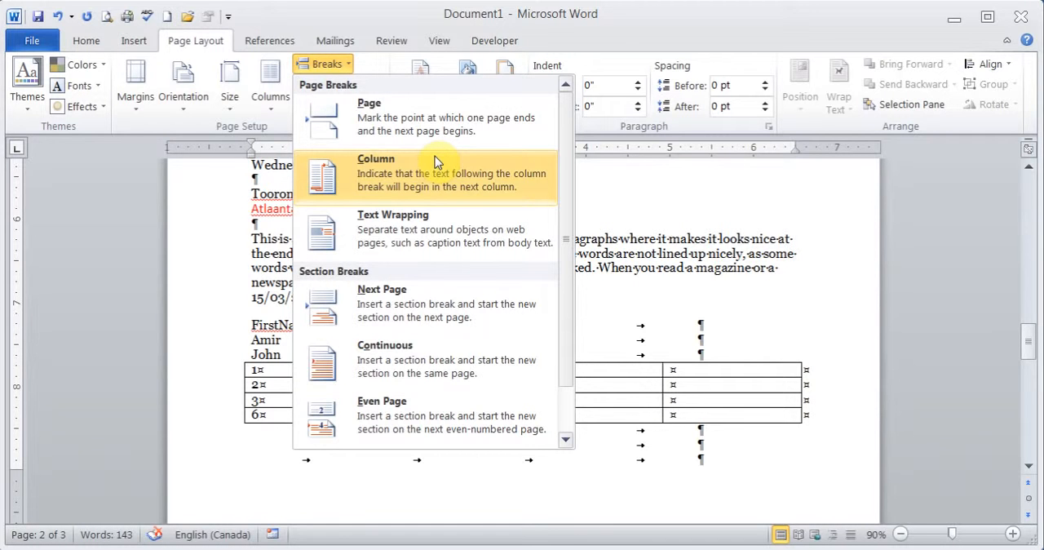
key("ctrl+Return")
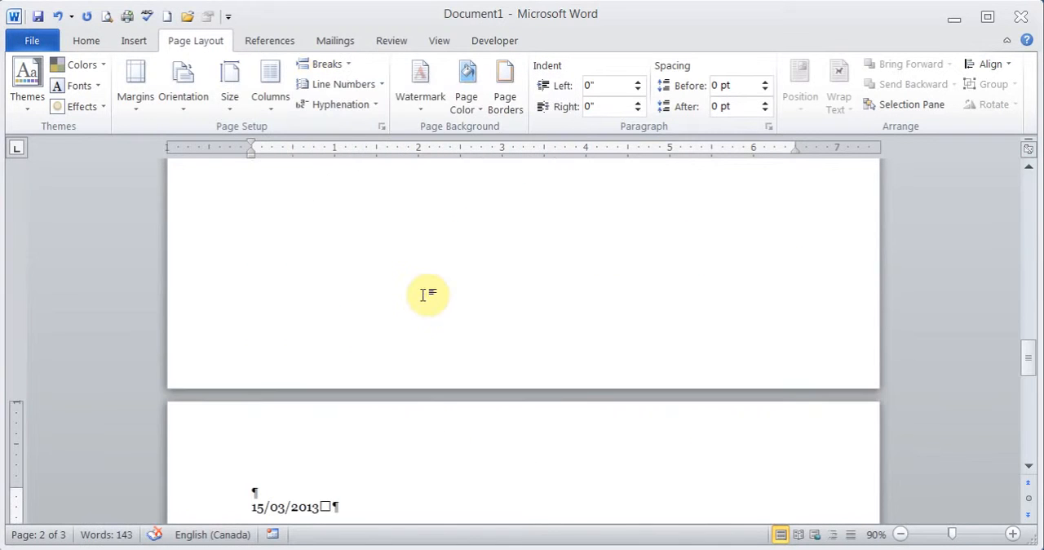
Set the page with the date and table to Landscape orientation, applied to this section only.
mouse_move(1026, 363)
left_mouse_down()
mouse_move(1026, 338)
mouse_move(1031, 369)
left_mouse_up()
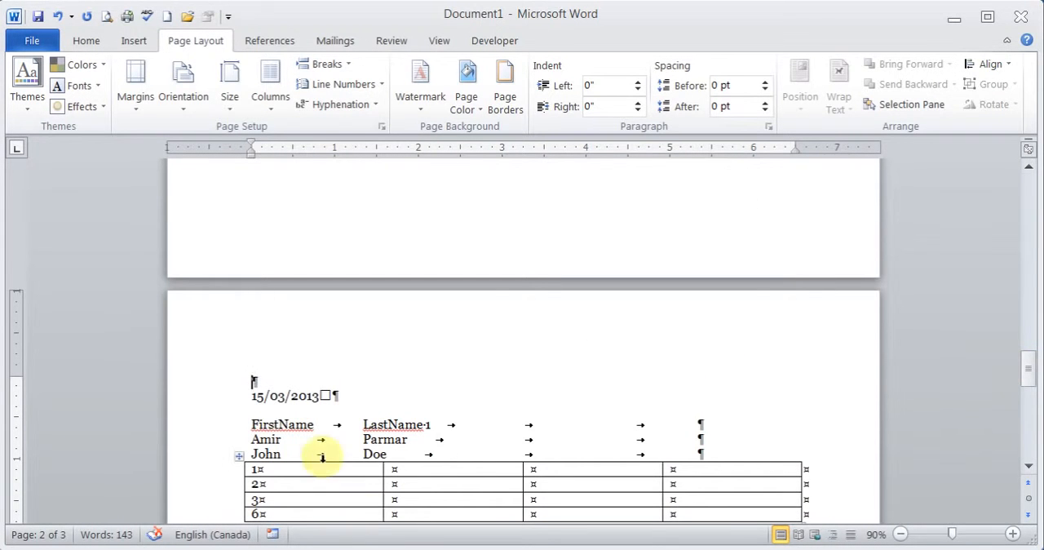
left_click(269, 397)
left_click(390, 384)
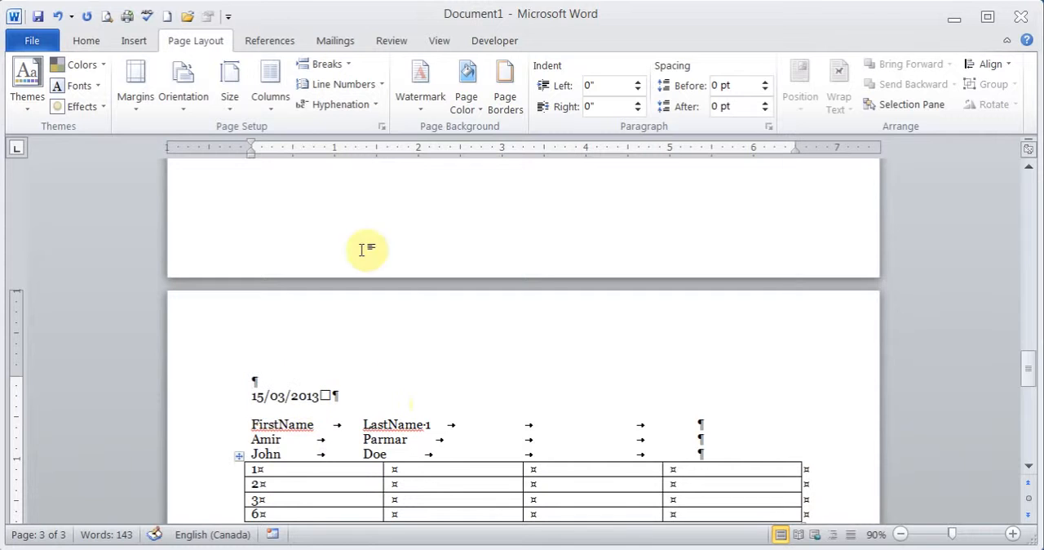
left_click(380, 131)
left_click(448, 210)
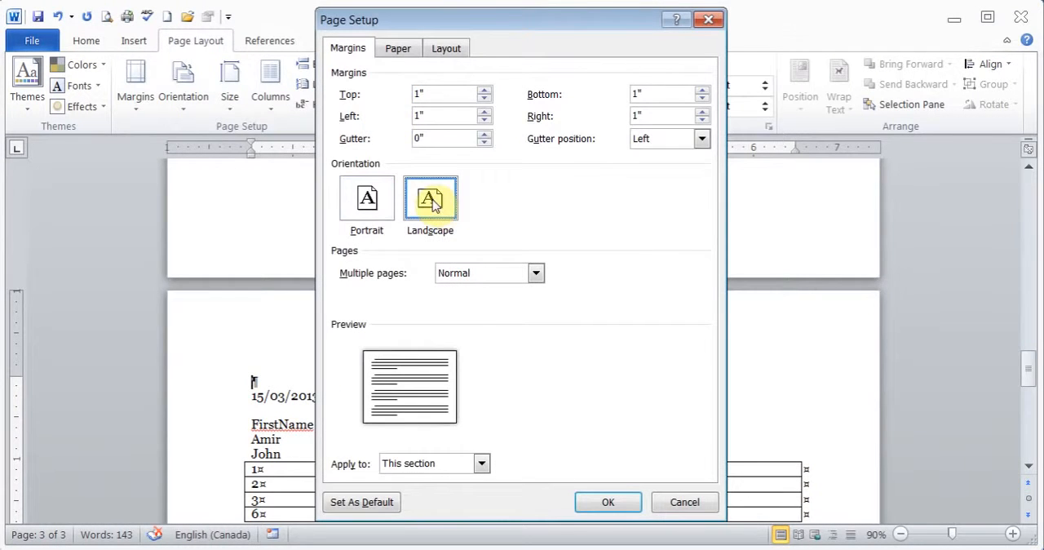
left_click(481, 463)
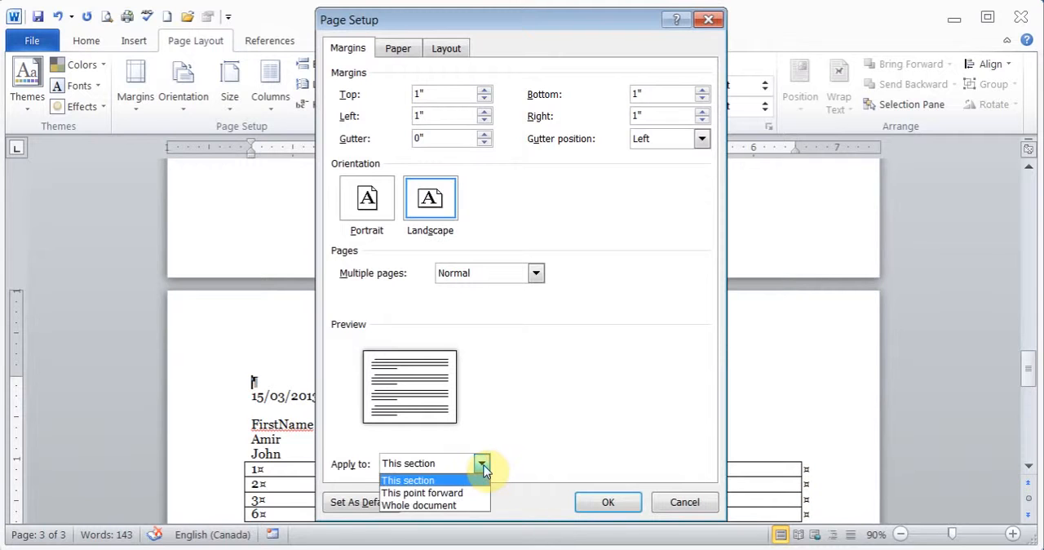
left_click(482, 463)
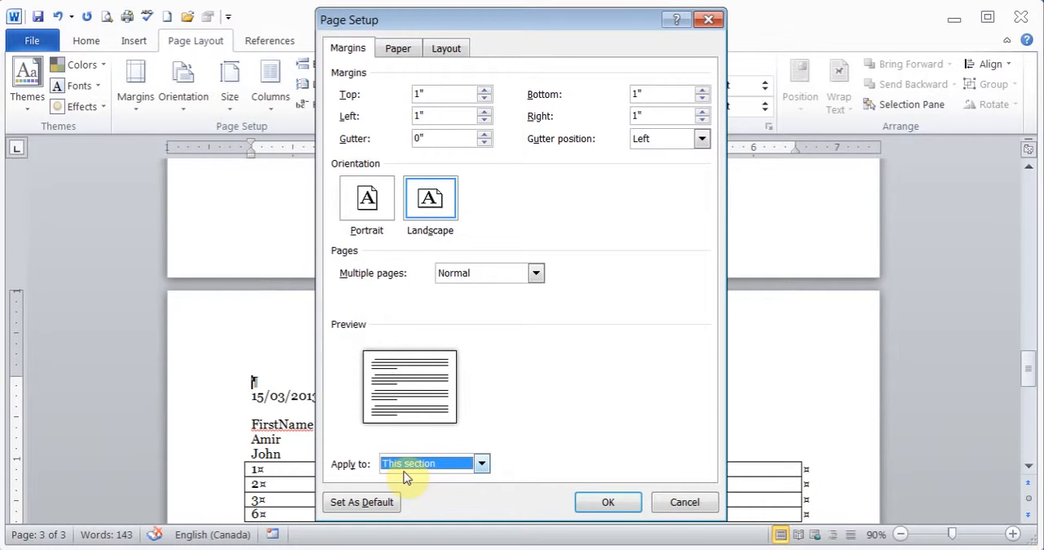
left_click(605, 506)
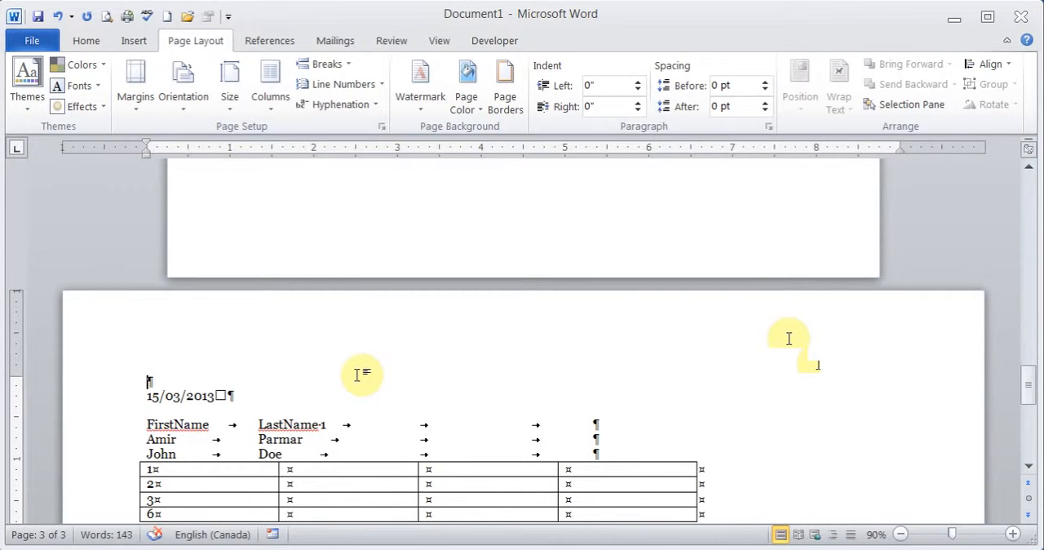
Check the page orientations of the whole document in the print preview at 20% zoom, and return to the document.
left_click(107, 17)
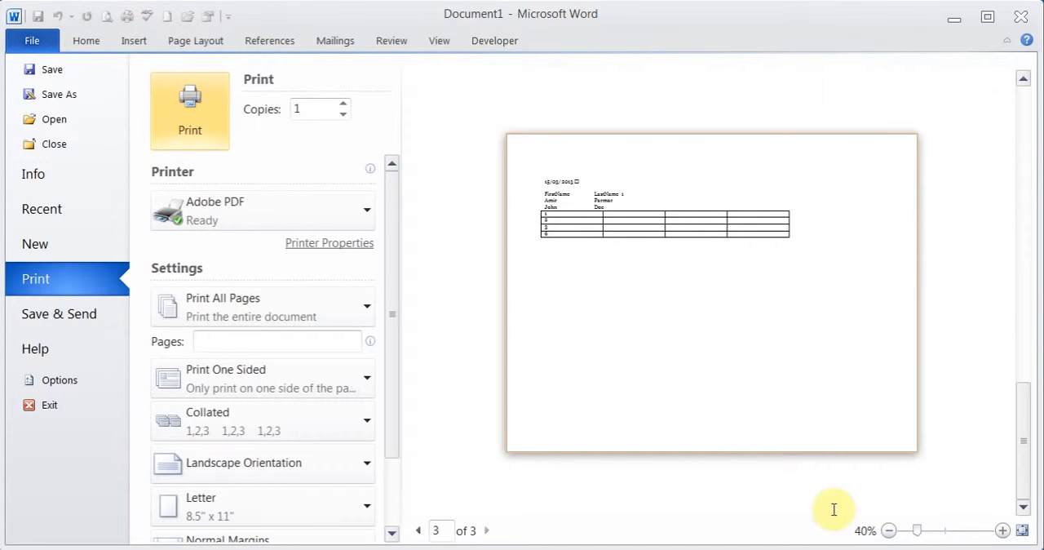
left_click(889, 530)
left_click(889, 530)
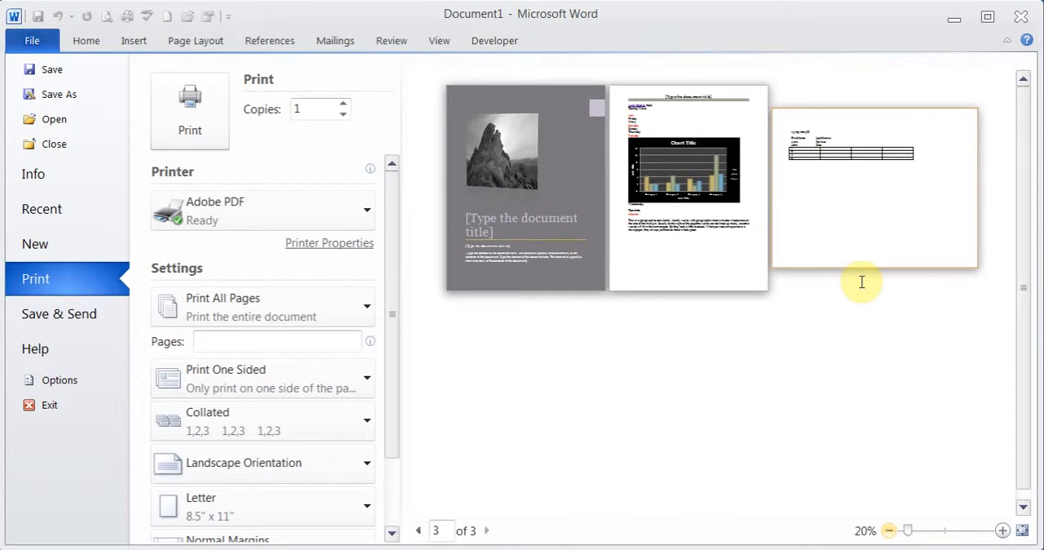
left_click(87, 41)
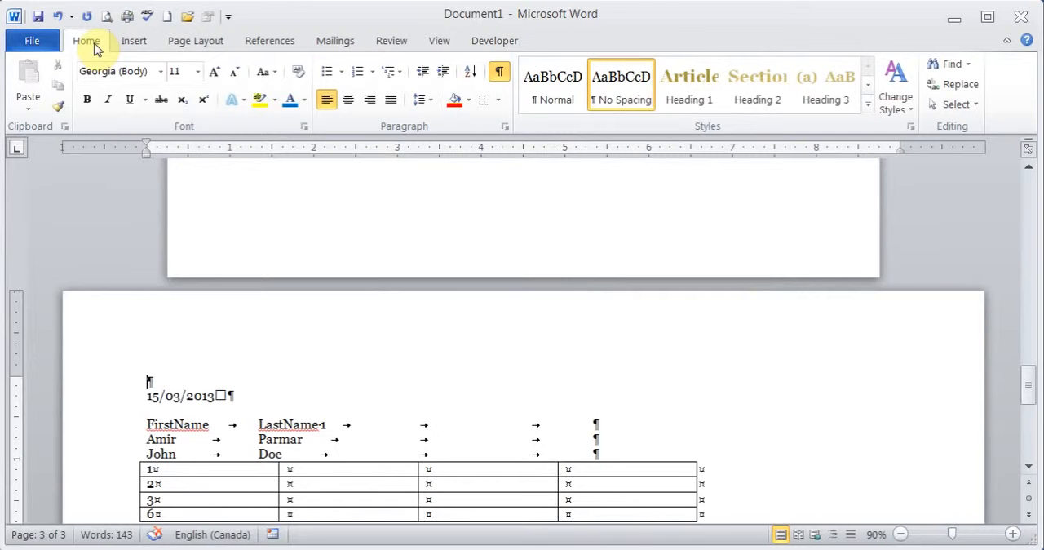
Hide the formatting marks in the document.
left_click_drag(1031, 378, 1033, 432)
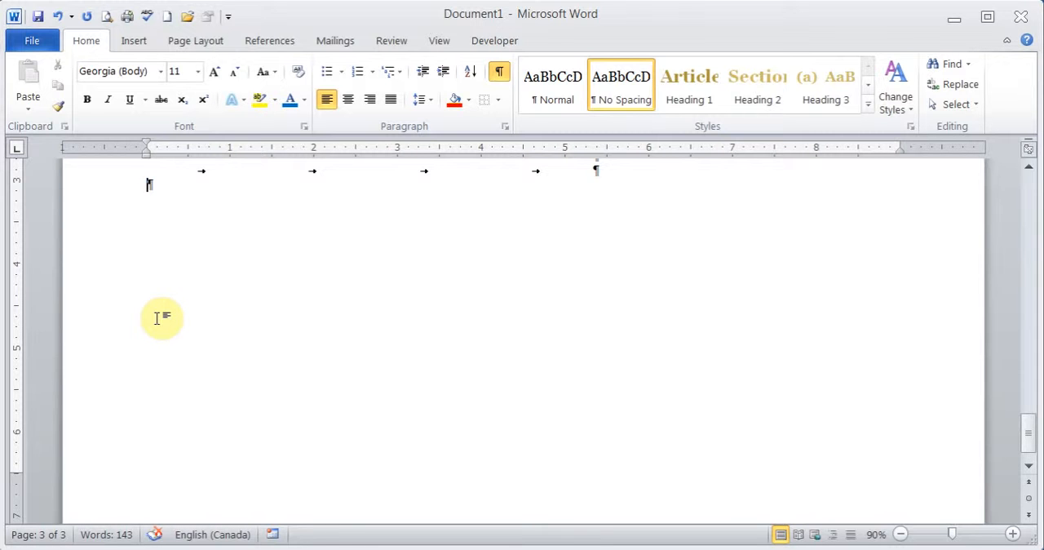
left_click_drag(1028, 443, 995, 319)
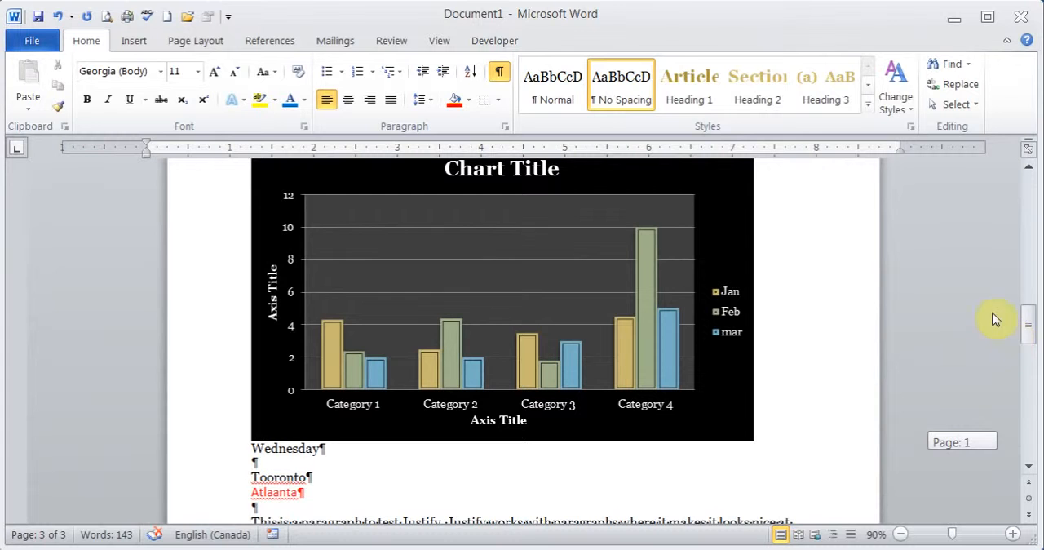
left_click(499, 77)
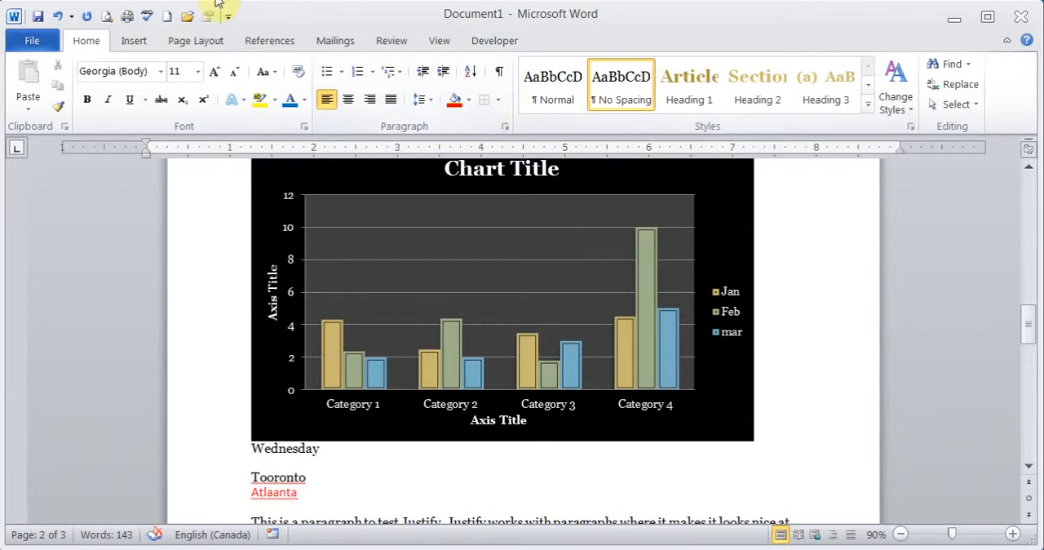
Arrange the list of names and weekdays above the chart in two columns.
left_click(203, 42)
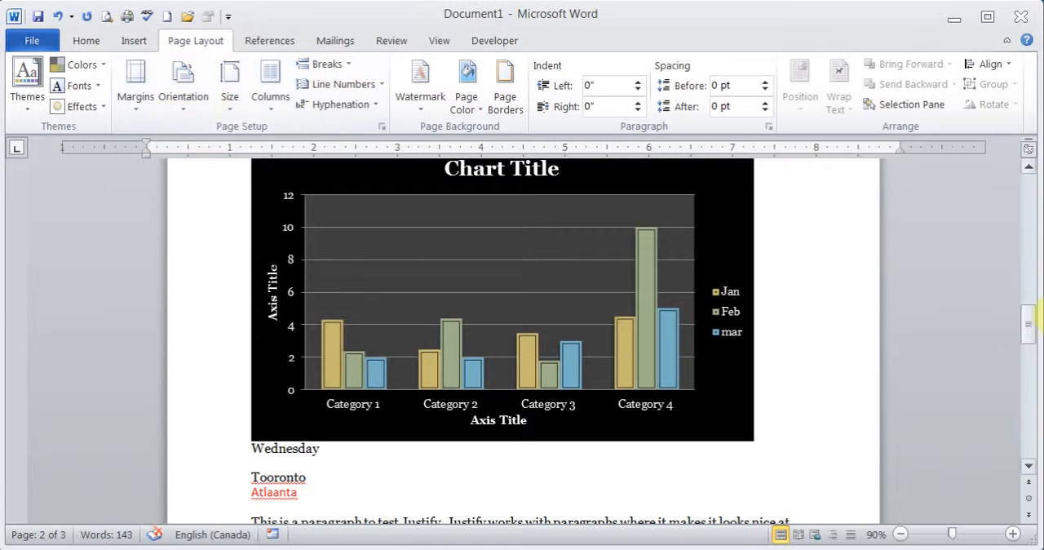
left_click_drag(1036, 322, 1027, 289)
left_click(252, 356)
left_click_drag(252, 355, 303, 443)
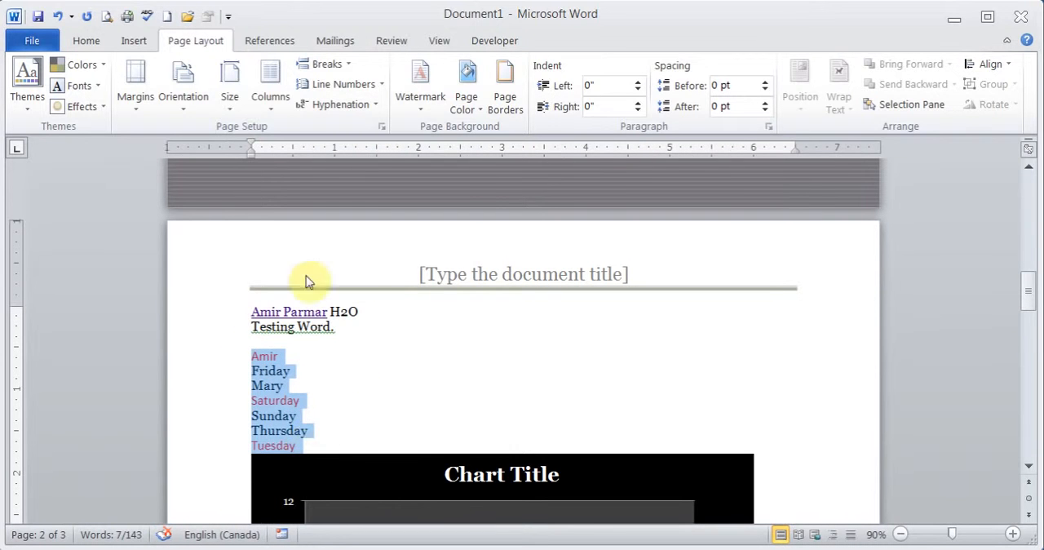
left_click(271, 114)
left_click(306, 200)
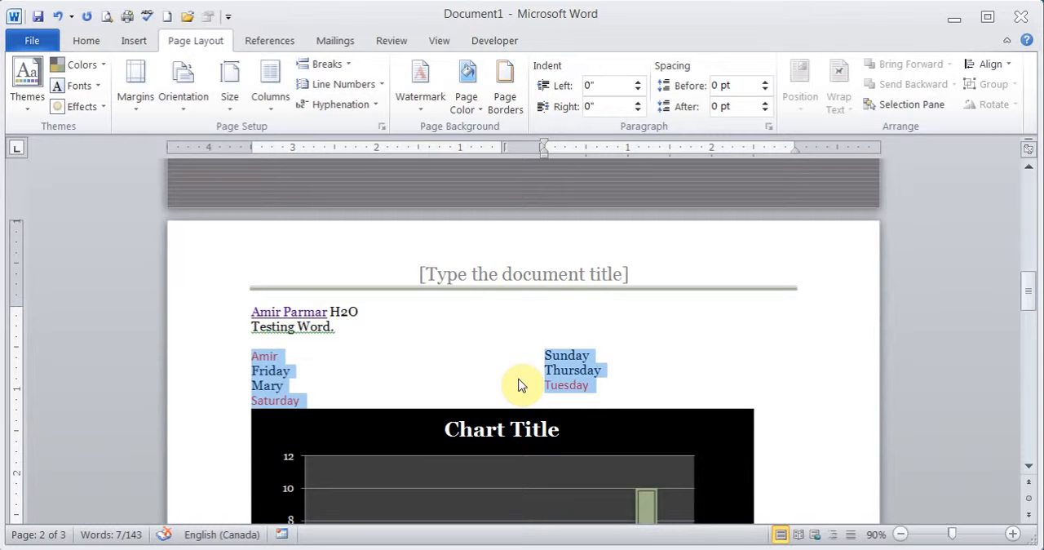
left_click(360, 312)
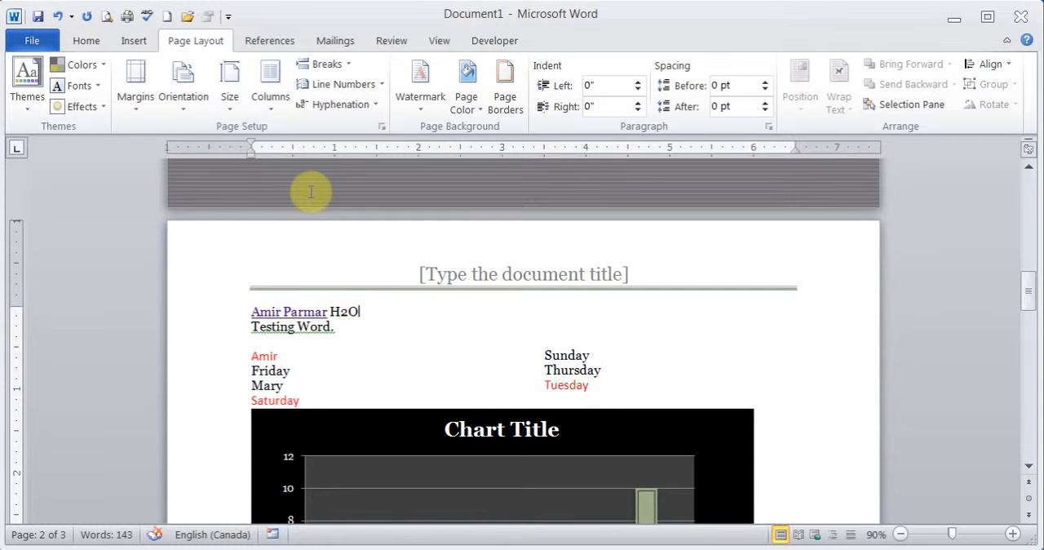
Examine the custom text and picture watermark settings and the page color choices without applying any of them.
left_click(430, 99)
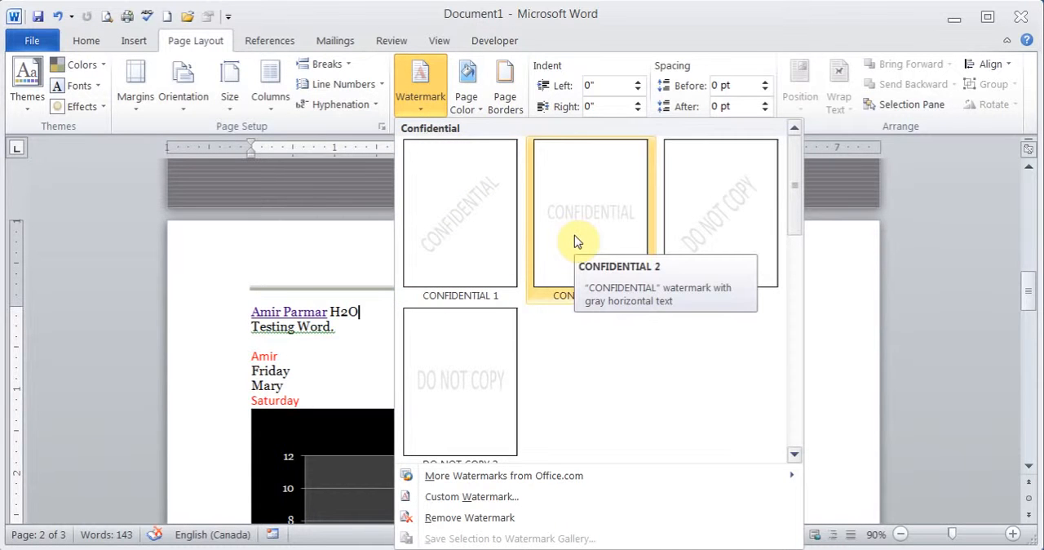
left_click(482, 495)
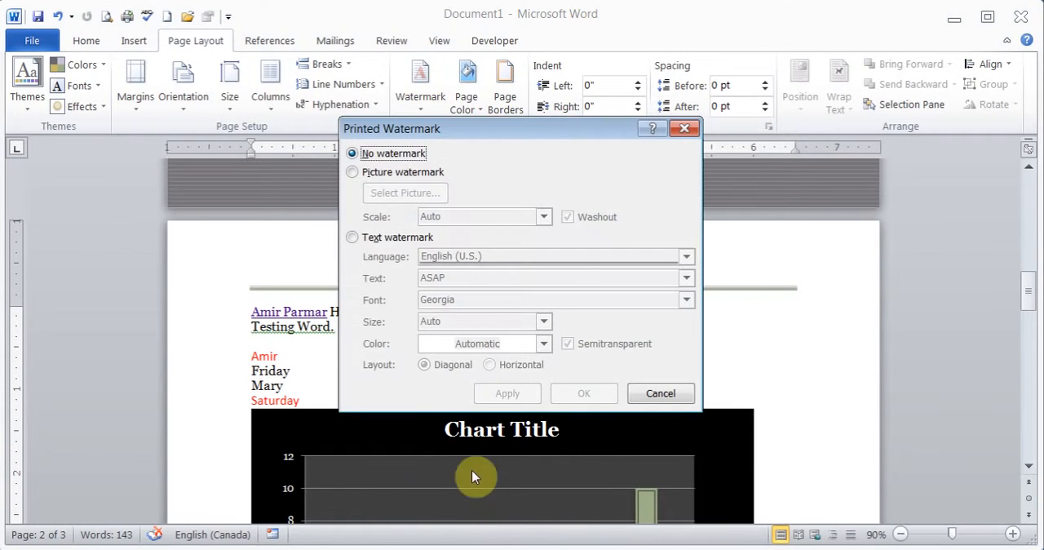
left_click(352, 239)
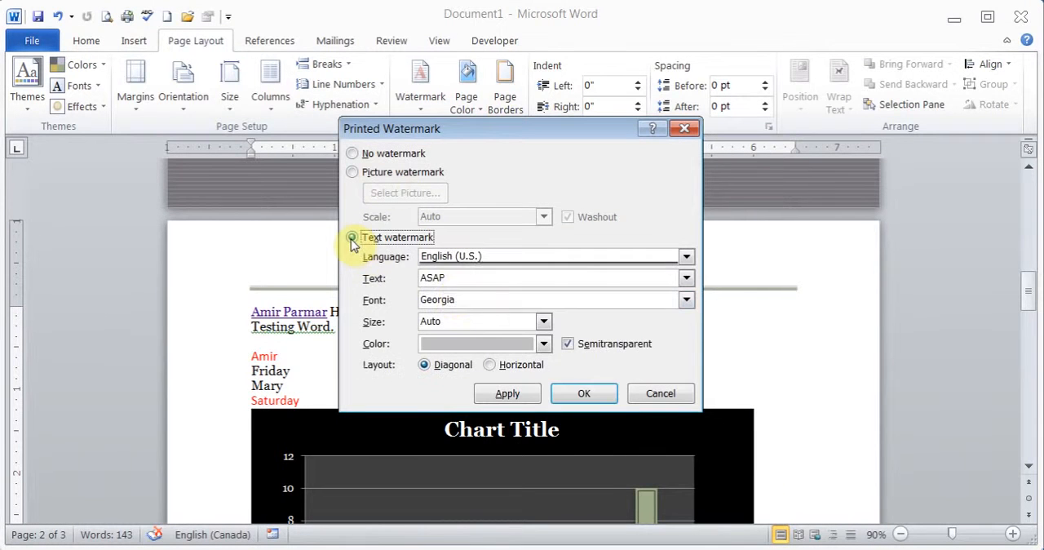
double_click(459, 279)
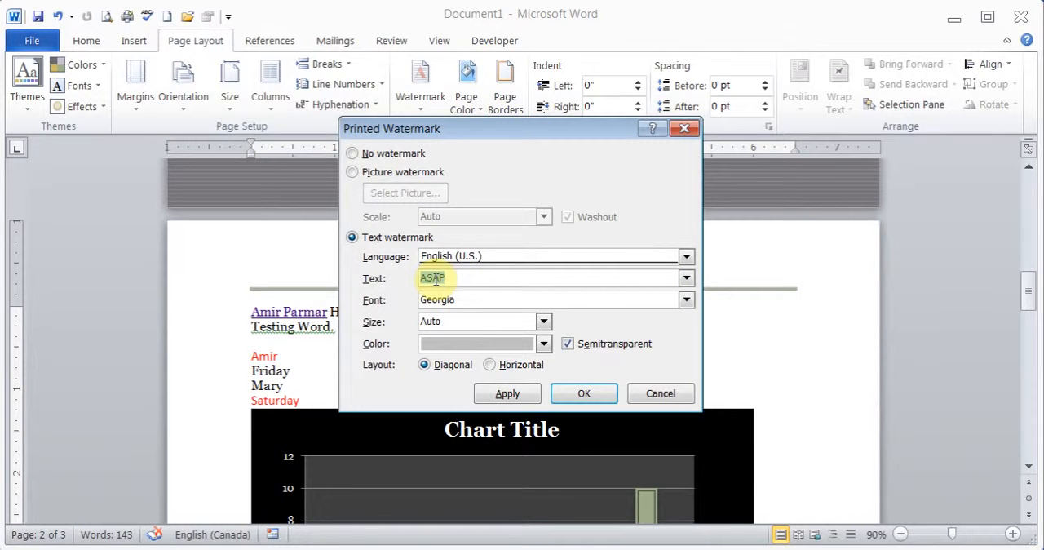
left_click(353, 171)
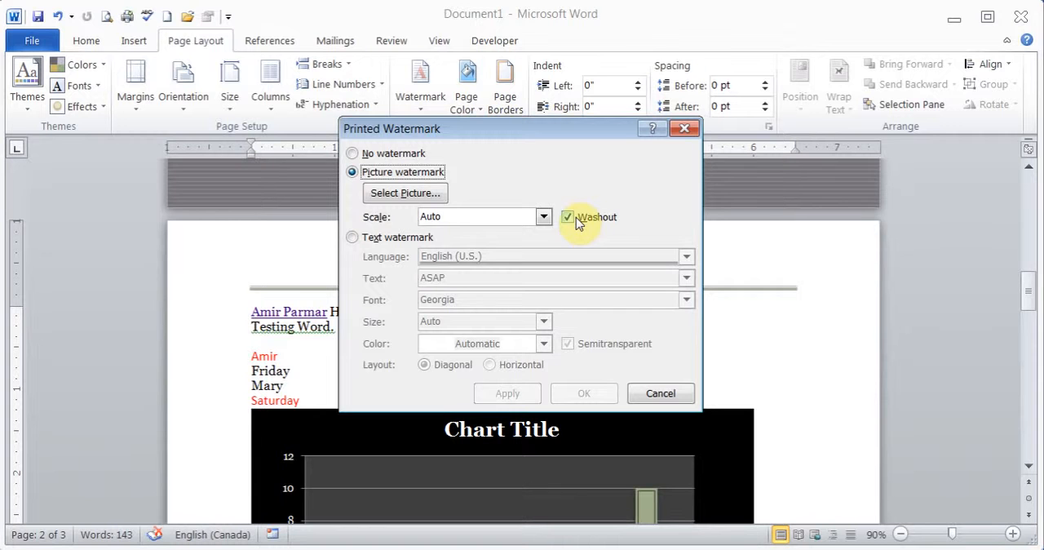
left_click(667, 395)
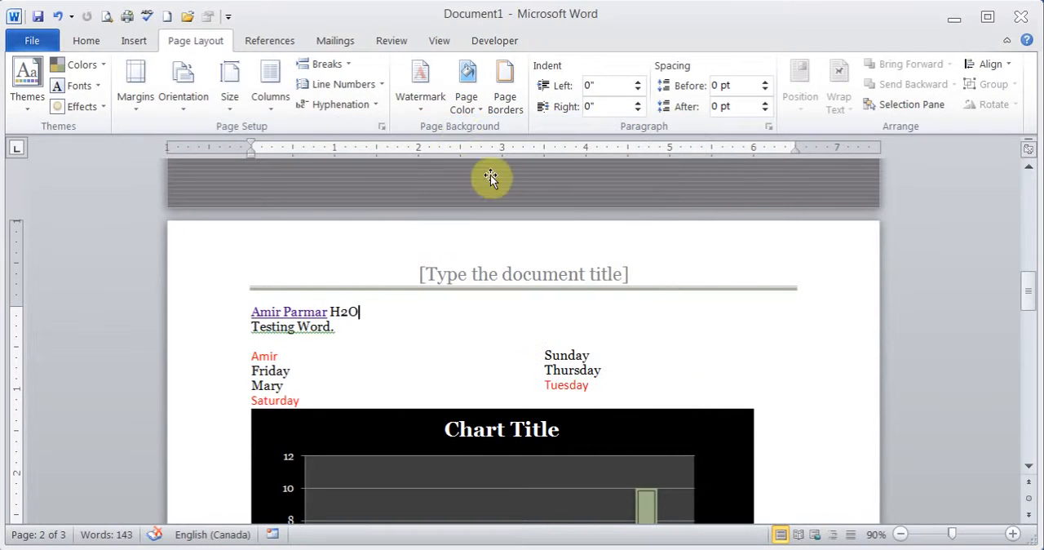
left_click(466, 96)
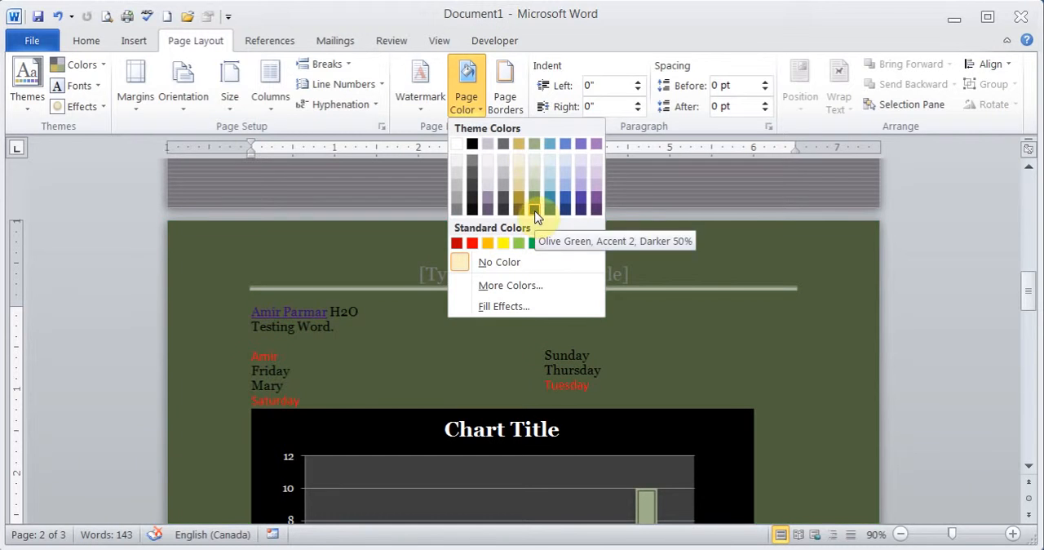
Add a 3 pt dash-dot-dot box border around the pages of the whole document.
left_click(510, 82)
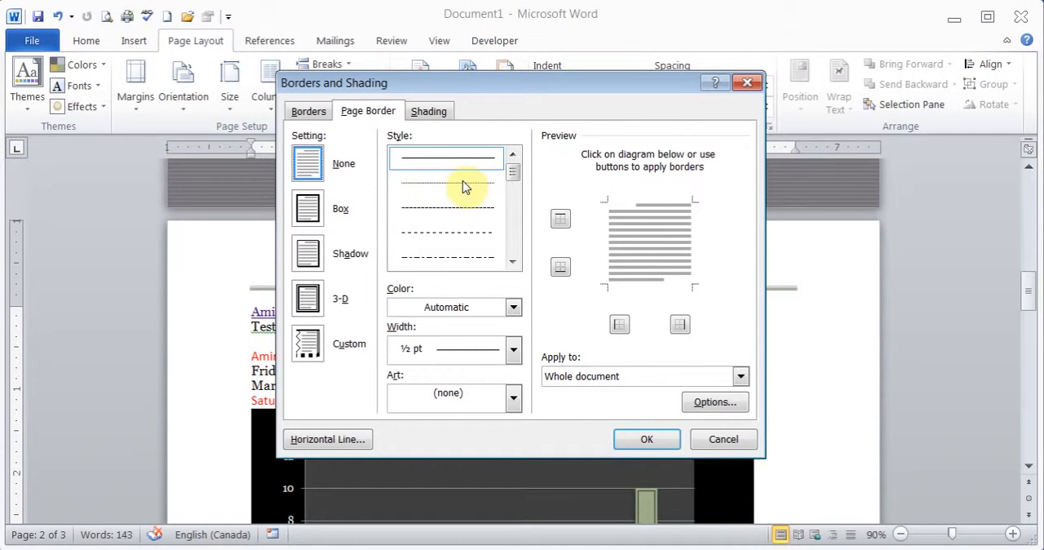
left_click(307, 208)
left_click(512, 261)
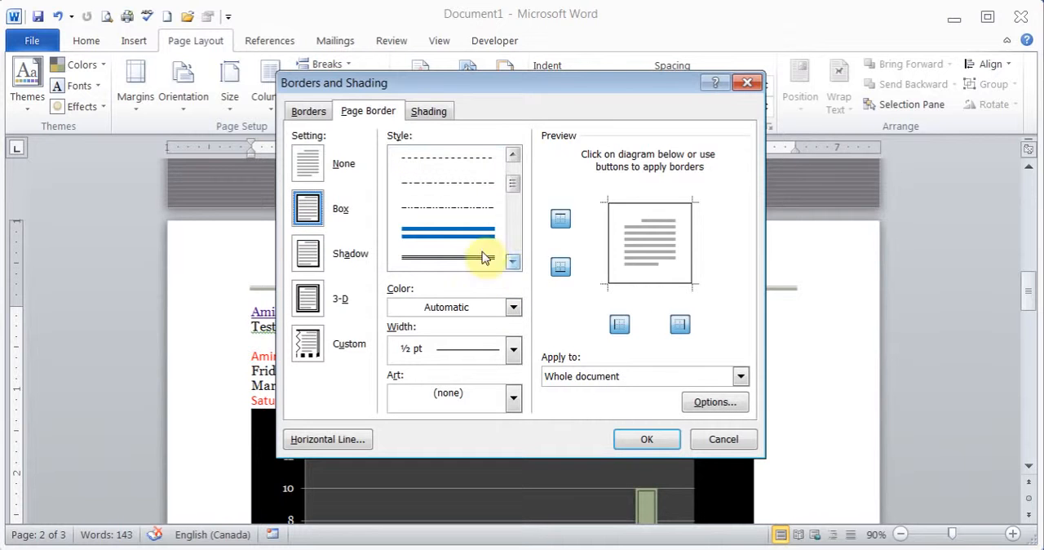
left_click(459, 210)
left_click(513, 351)
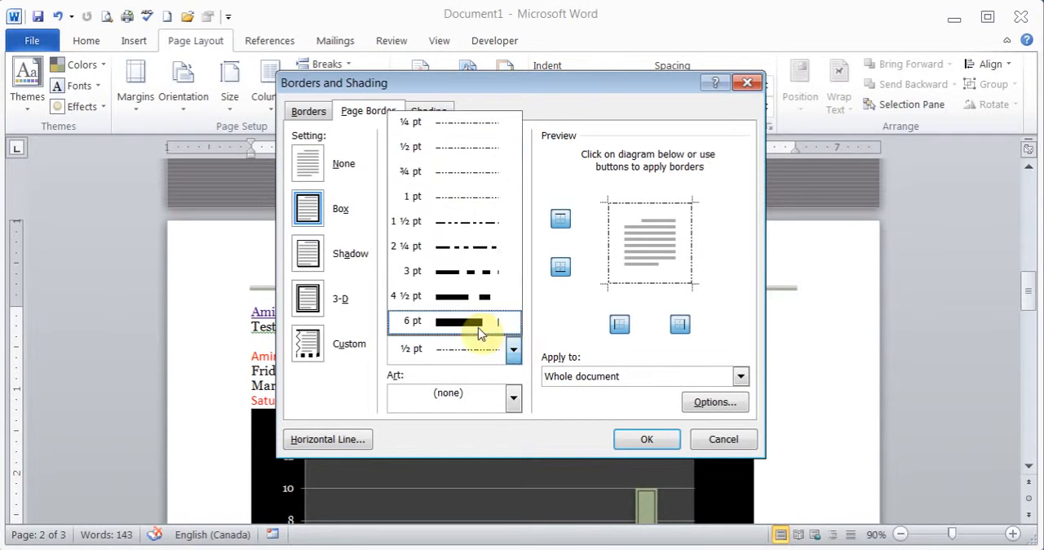
left_click(465, 274)
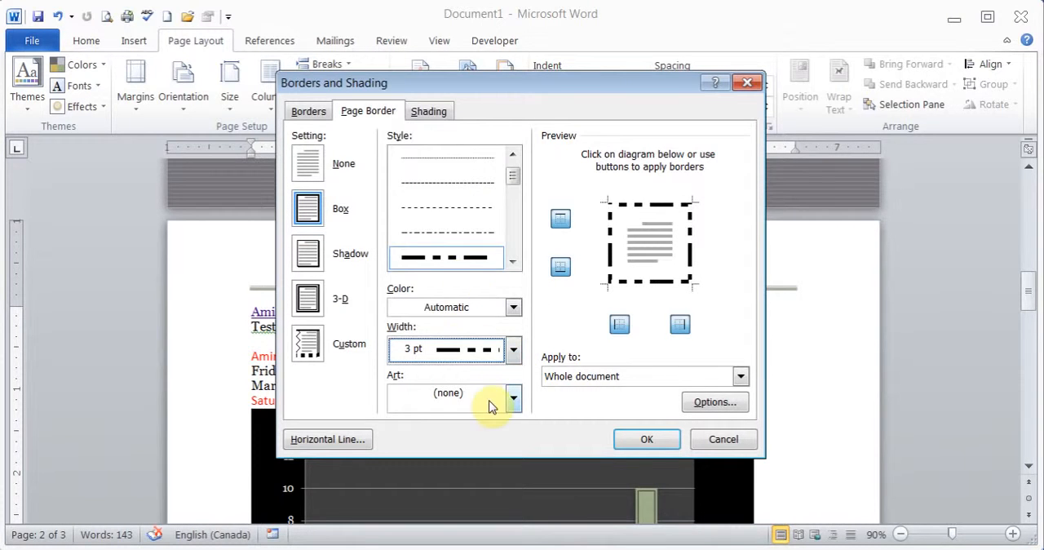
left_click(623, 438)
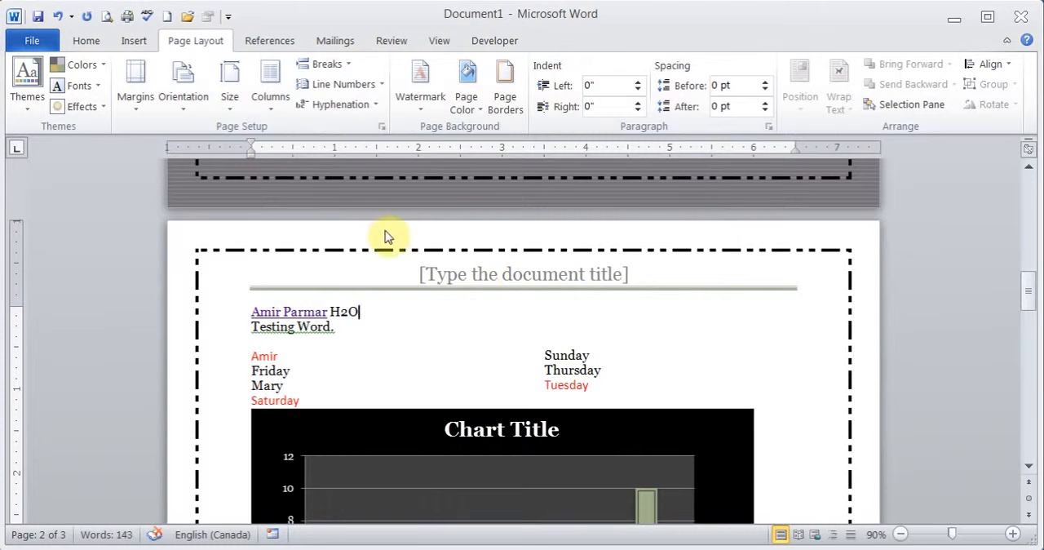
Replace the dashed page border with a 31 pt red apple art border around the pages of the whole document.
left_click(500, 90)
left_click(306, 162)
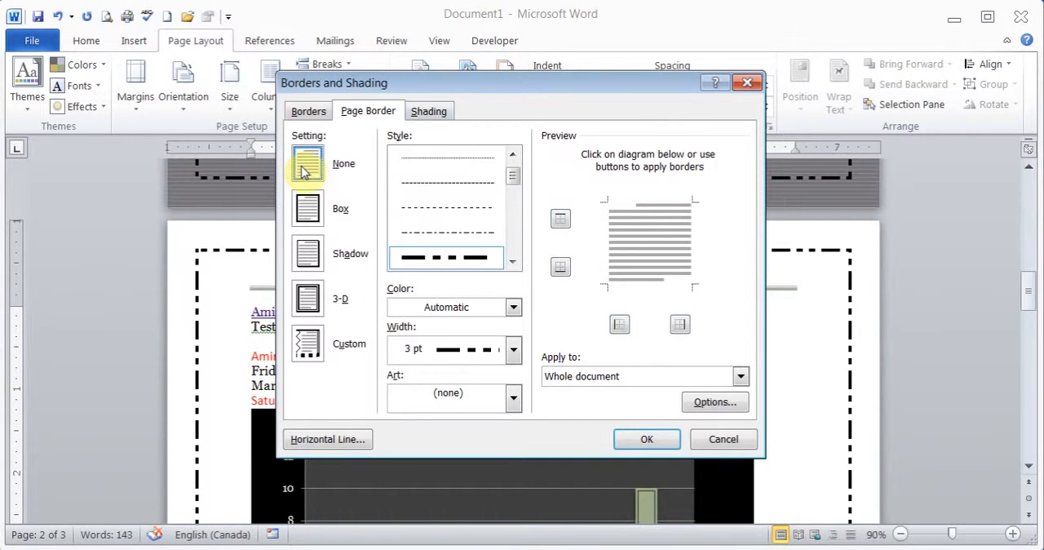
left_click(515, 402)
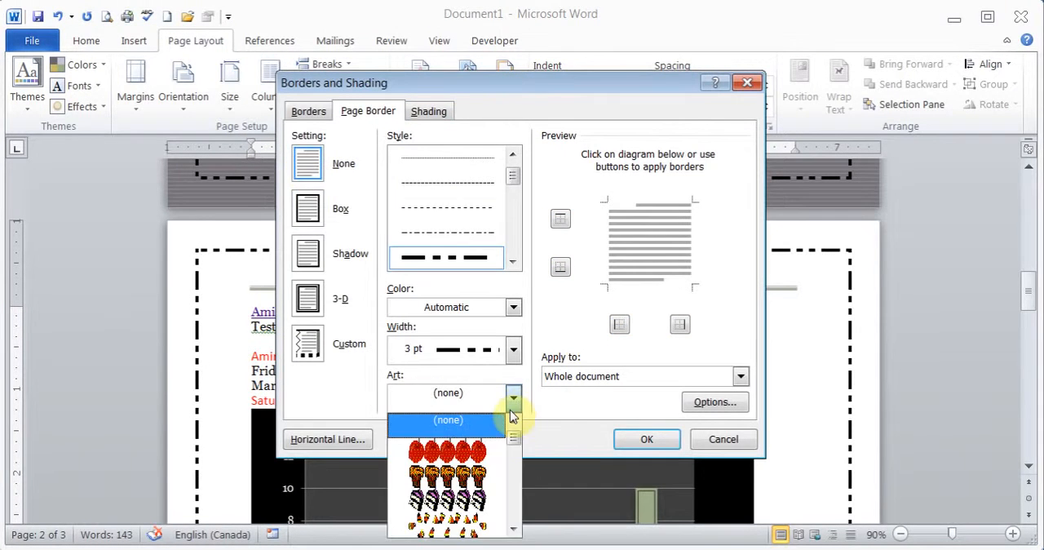
left_click(482, 462)
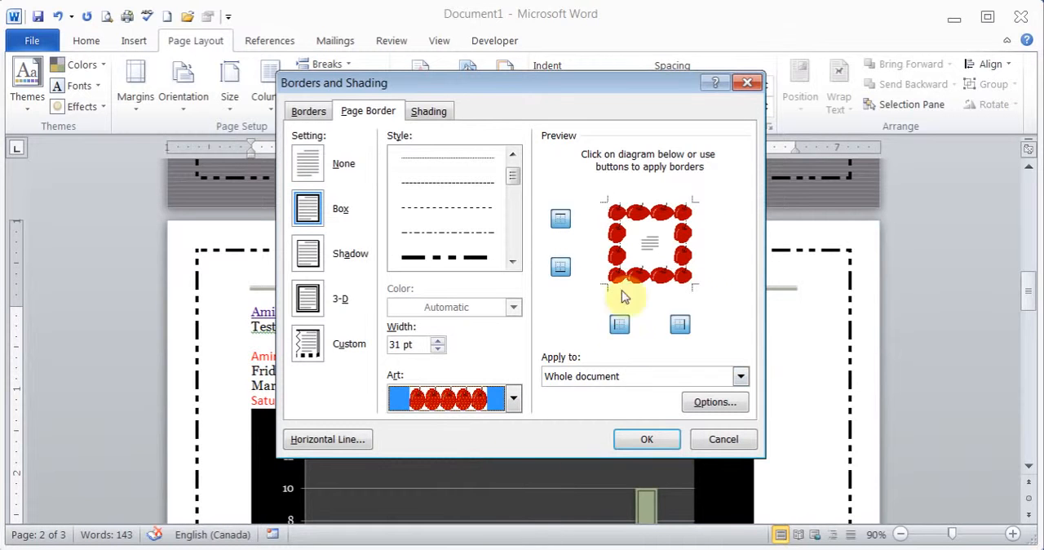
left_click(646, 439)
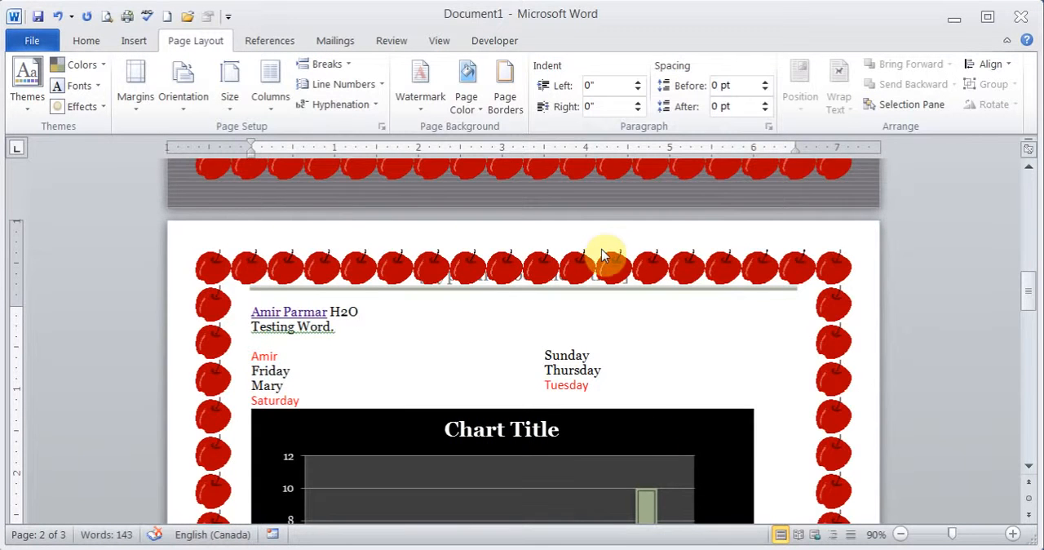
Examine which parts of the document a page border setting can apply to, leaving the apple border as it is.
left_click(515, 107)
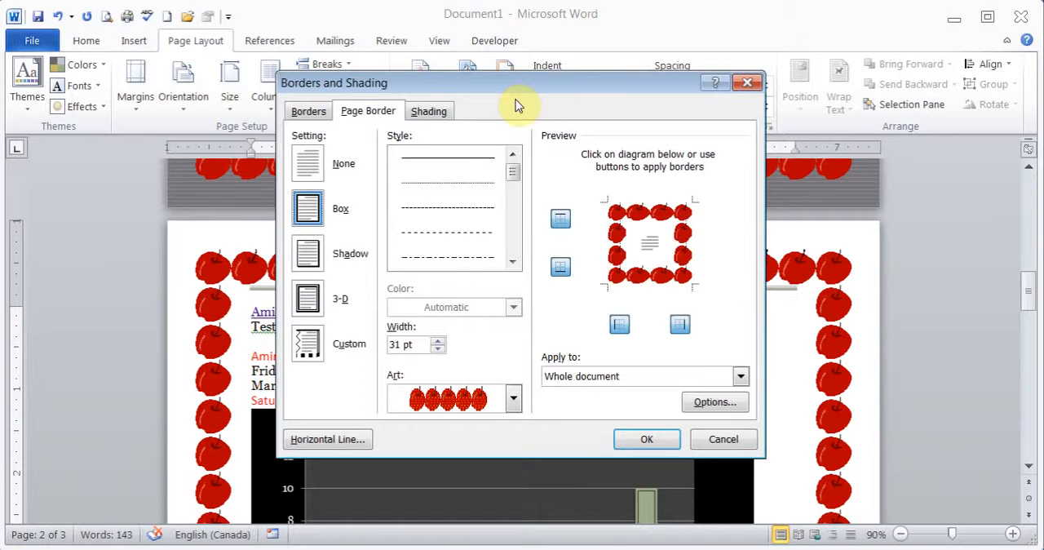
left_click(308, 163)
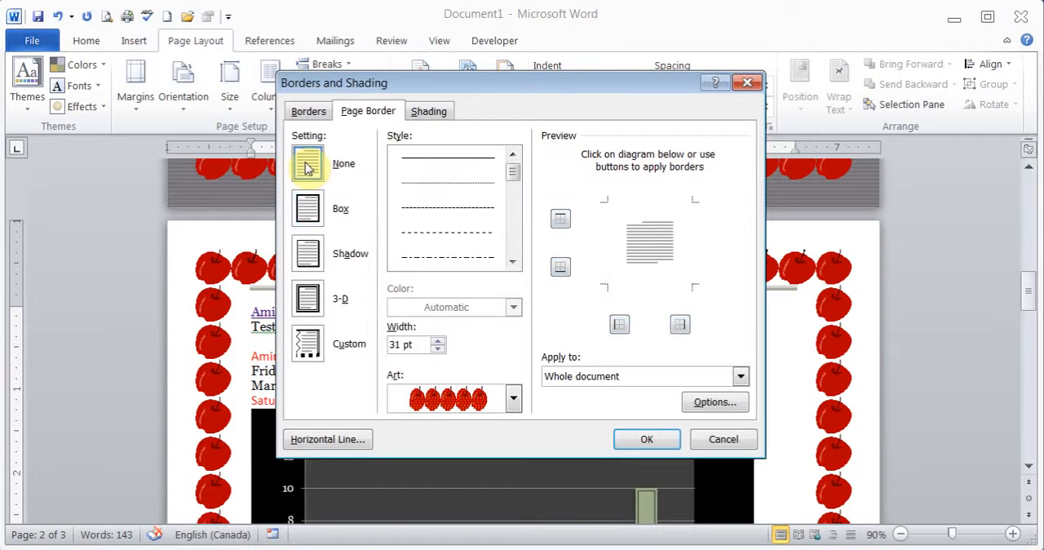
left_click(740, 377)
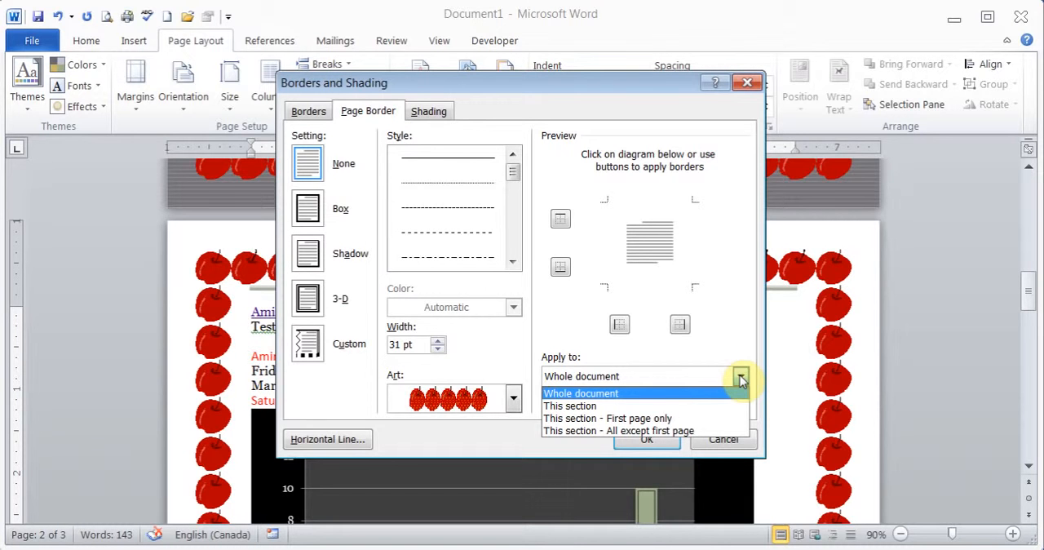
left_click(739, 377)
left_click(723, 438)
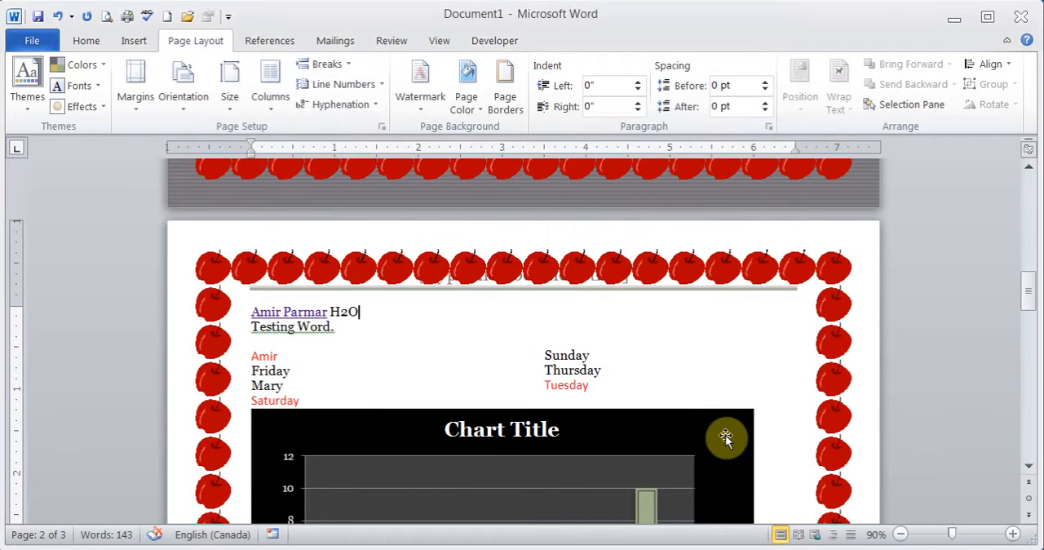
Remove the apple art page border from the whole document.
left_click(494, 82)
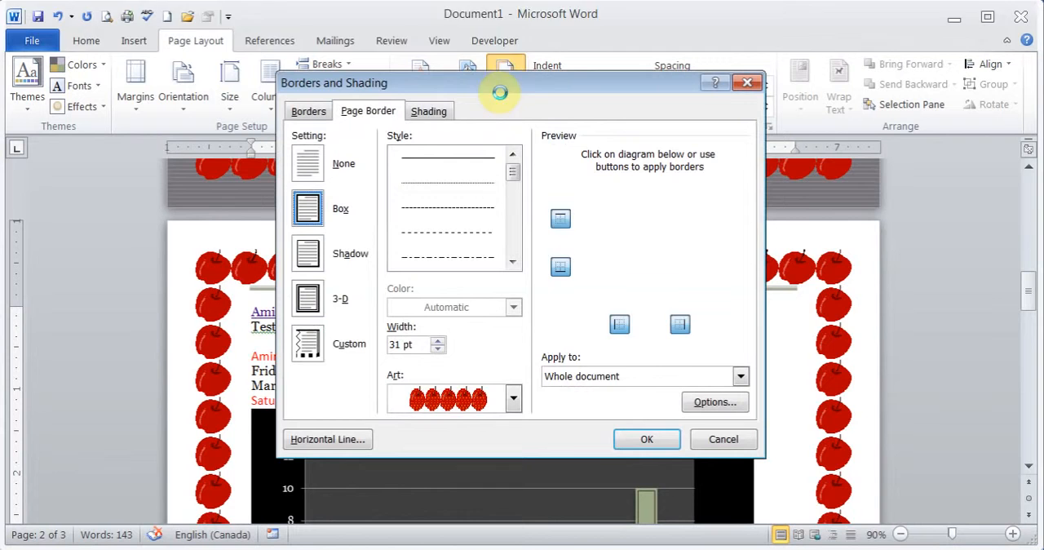
left_click(318, 163)
left_click(649, 438)
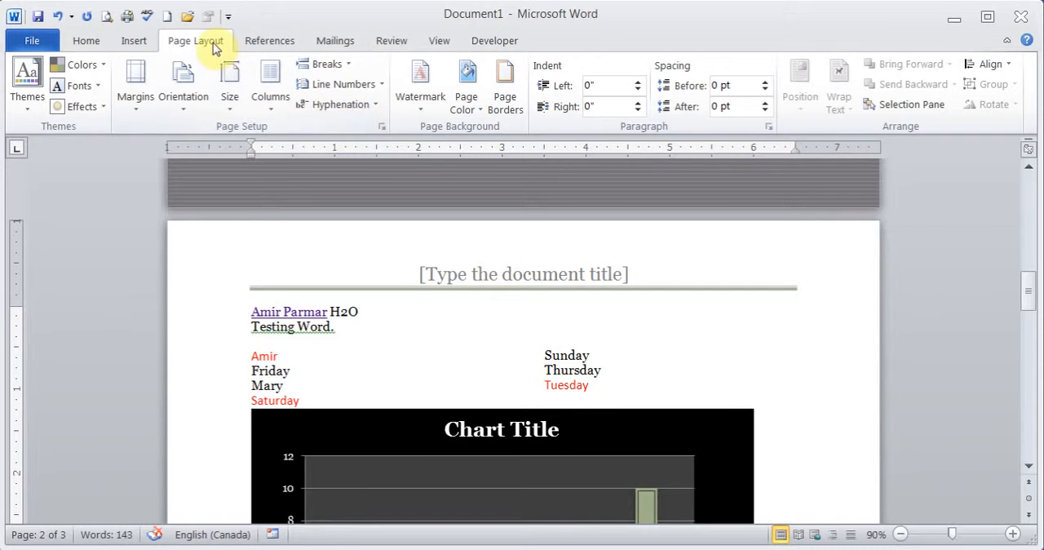
Display the commands for references, such as footnotes, citations and captions.
left_click(269, 42)
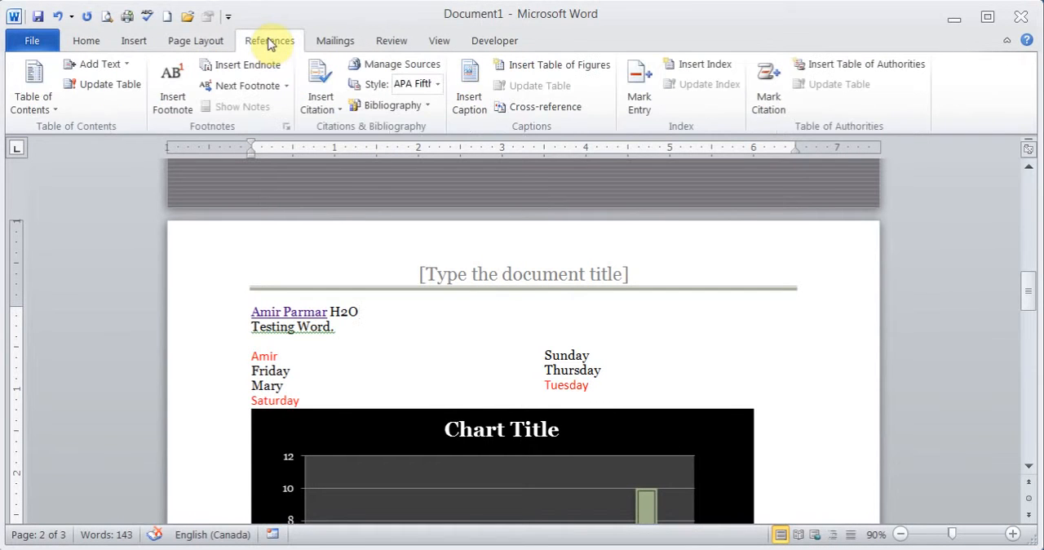
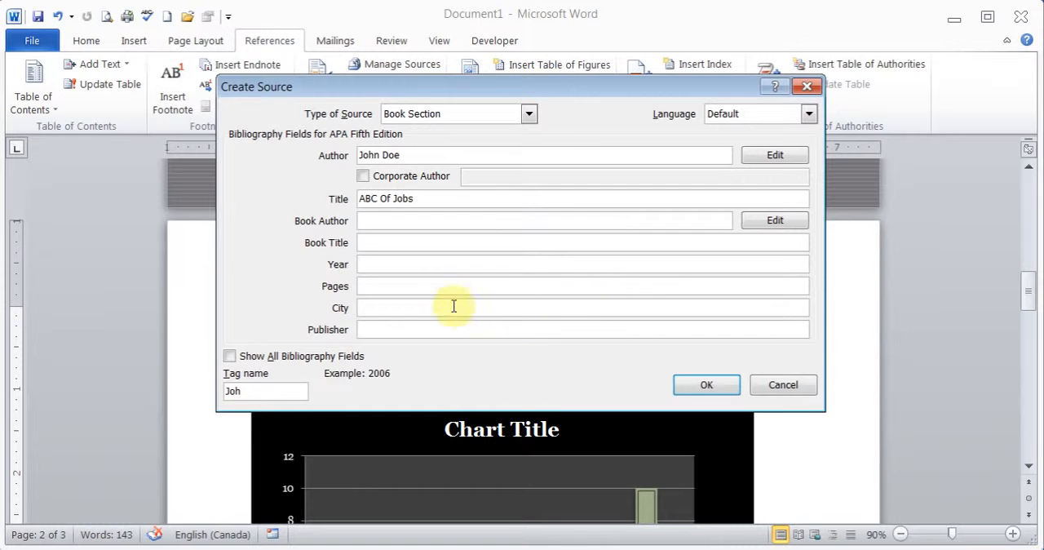
Complete the book section source with year 2006 and publisher BN, inserting its citation after H2O.
type("2006")
key("Tab")
key("Tab")
key("Tab")
type("BN")
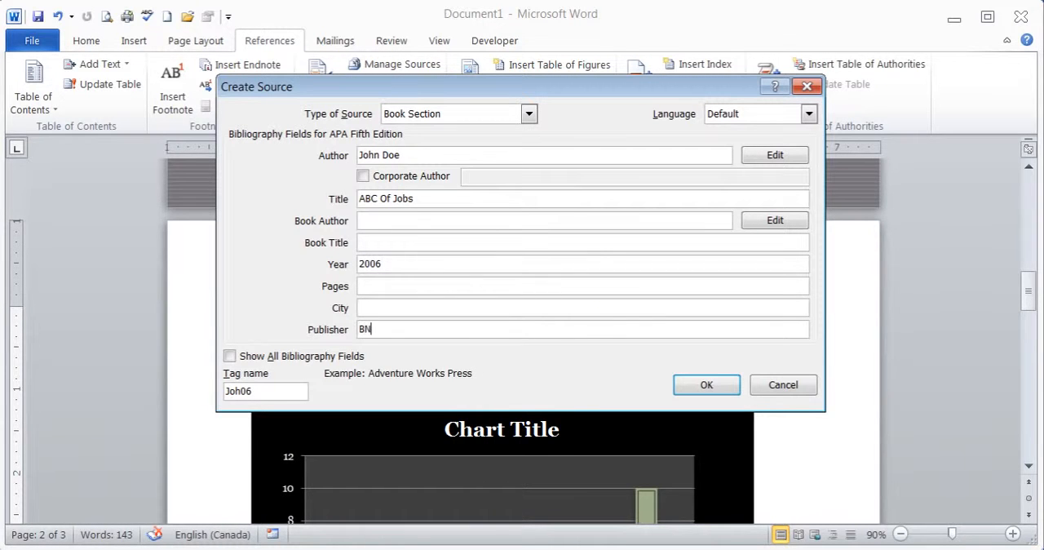
left_click(706, 385)
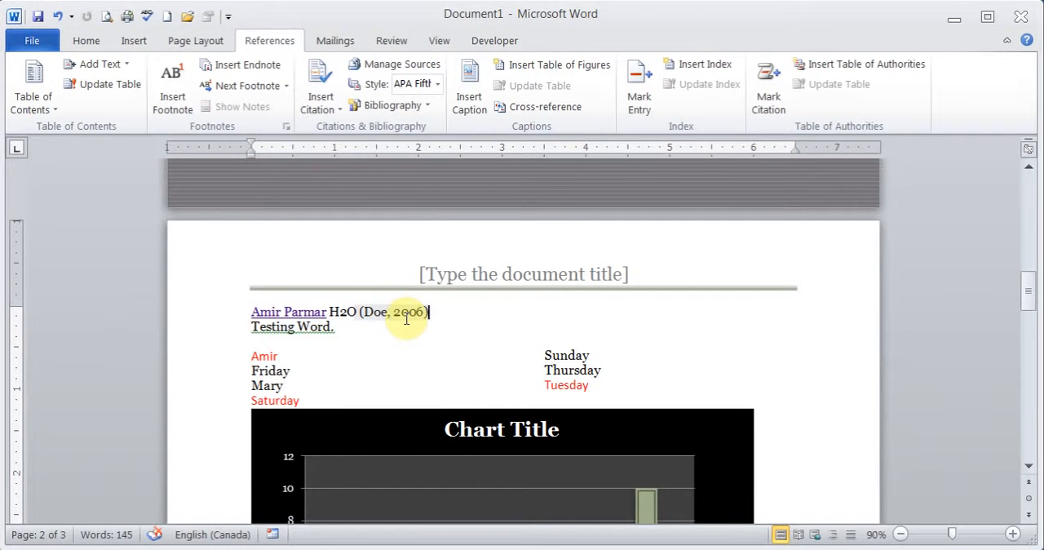
Insert a built-in Works Cited bibliography below the table on the last page.
left_click_drag(1030, 291, 1033, 424)
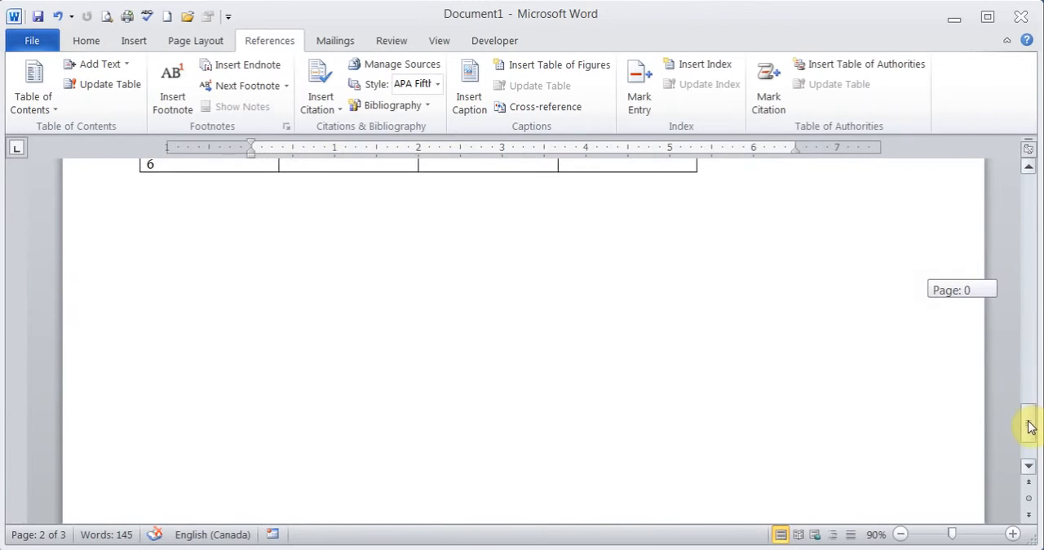
left_click(548, 347)
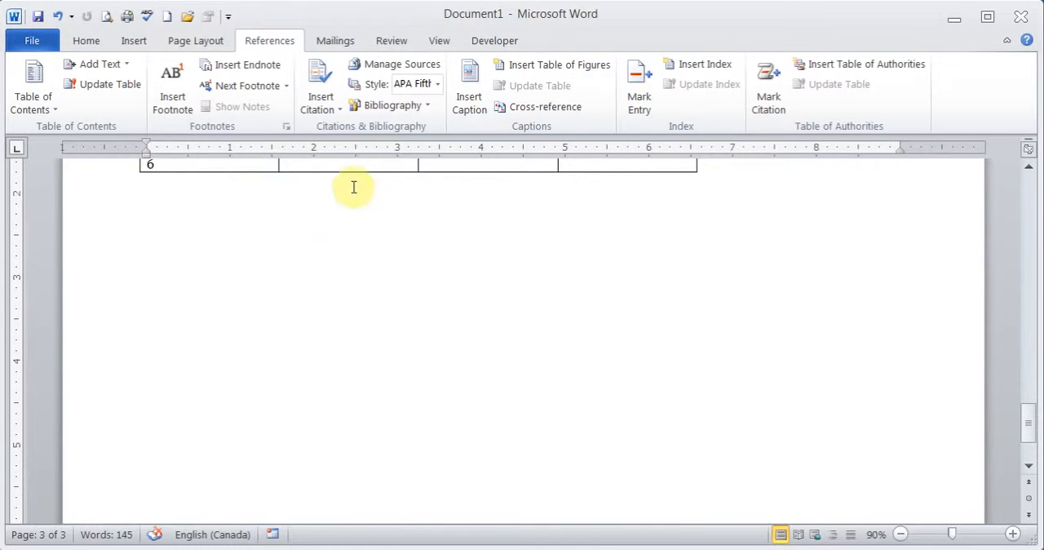
left_click(425, 107)
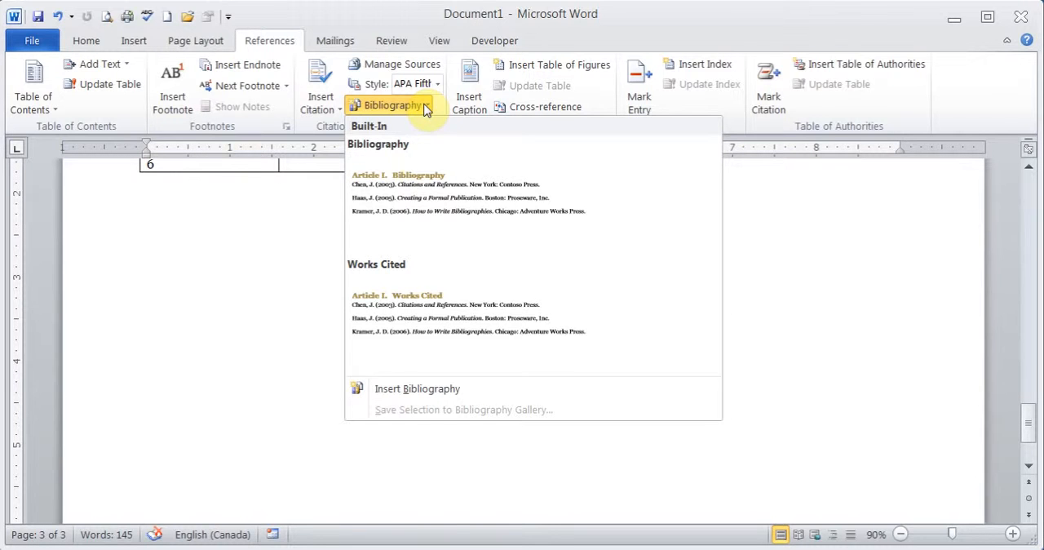
left_click(429, 303)
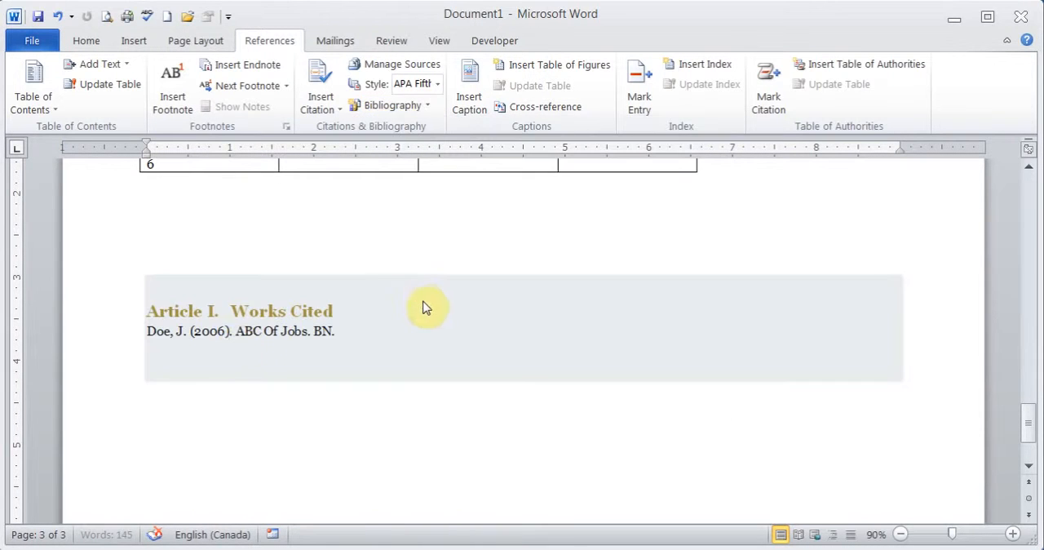
left_click(261, 405)
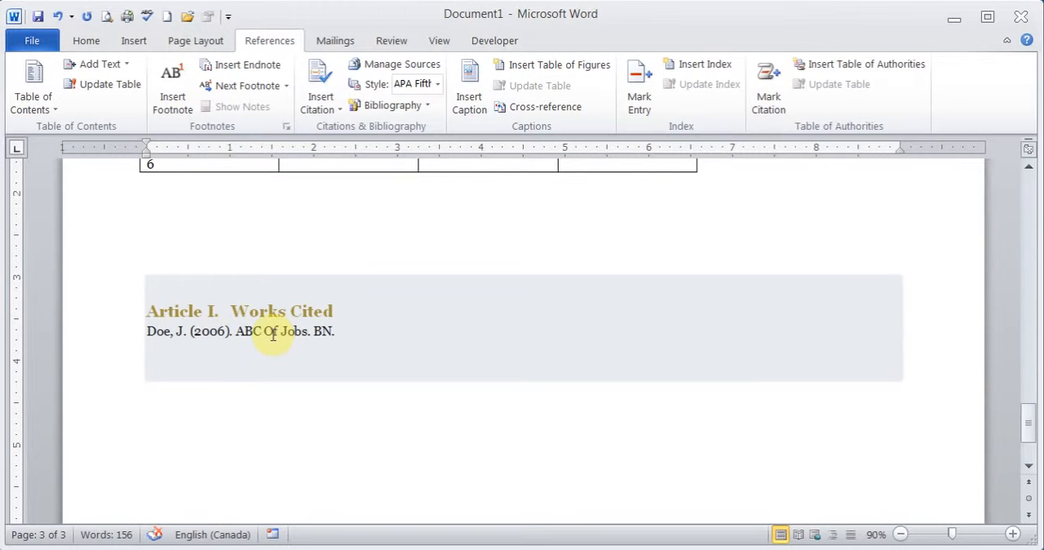
left_click(384, 306)
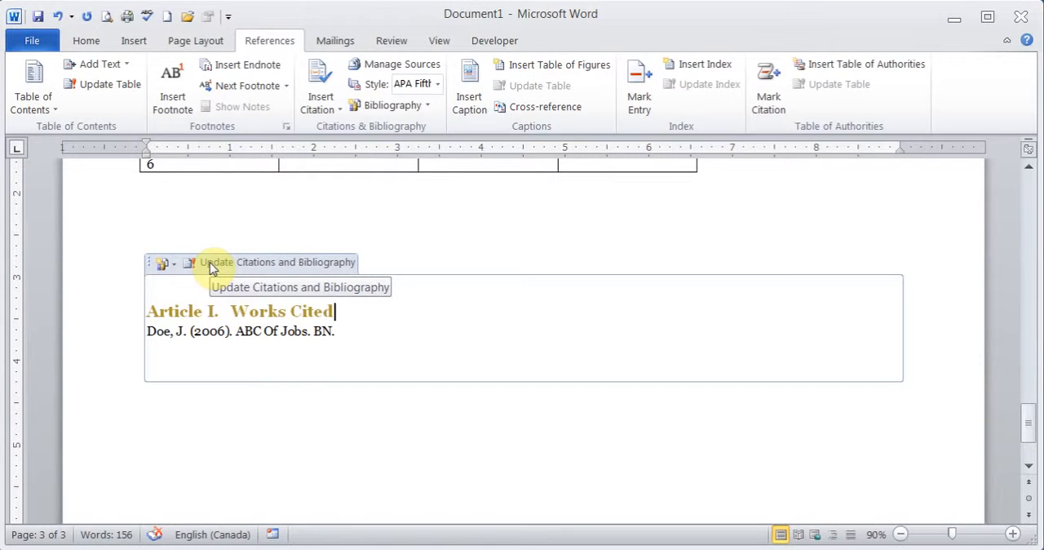
left_click(304, 408)
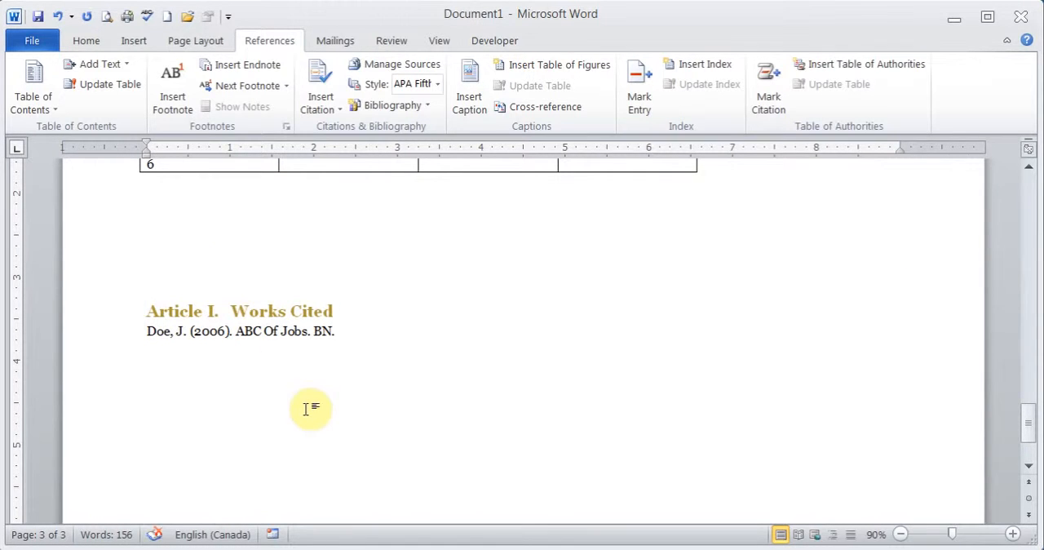
left_click(462, 101)
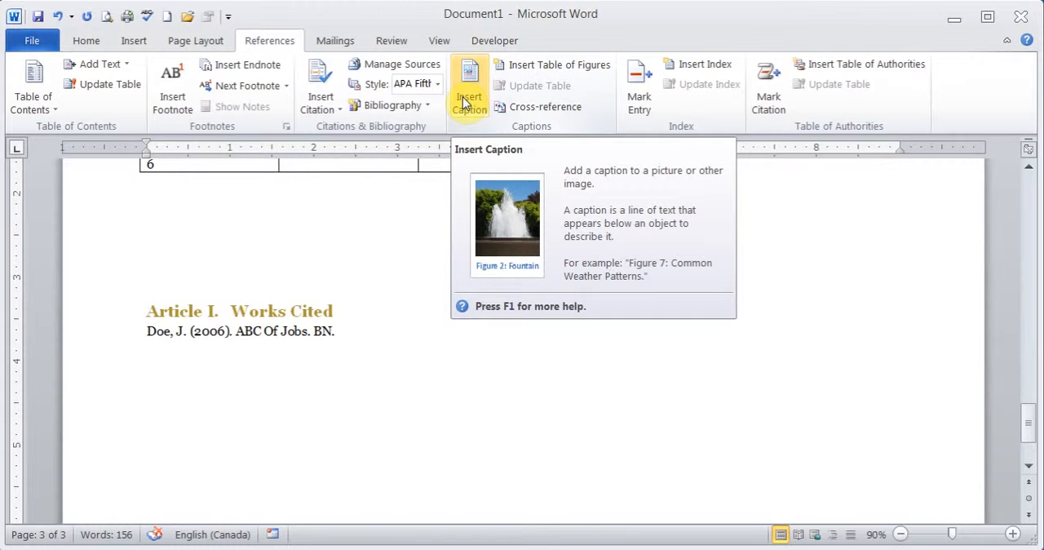
Examine the envelope setup and its size and address position options without creating an envelope.
left_click(344, 40)
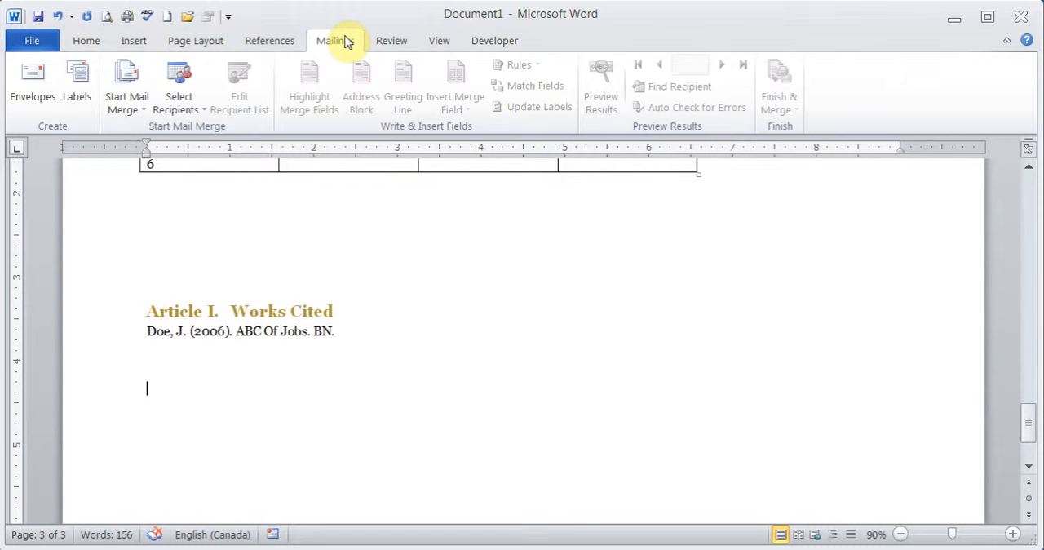
left_click(34, 92)
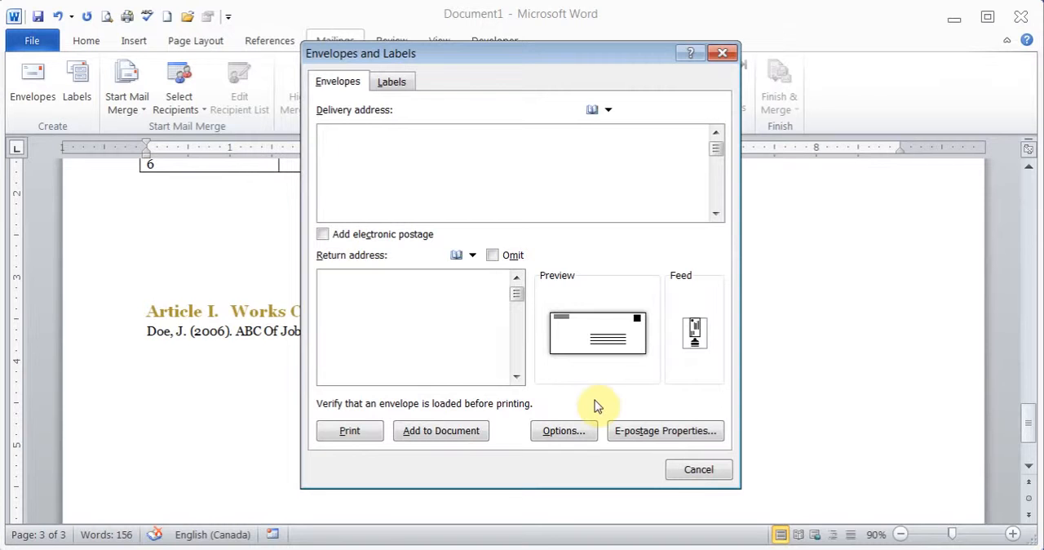
left_click(566, 432)
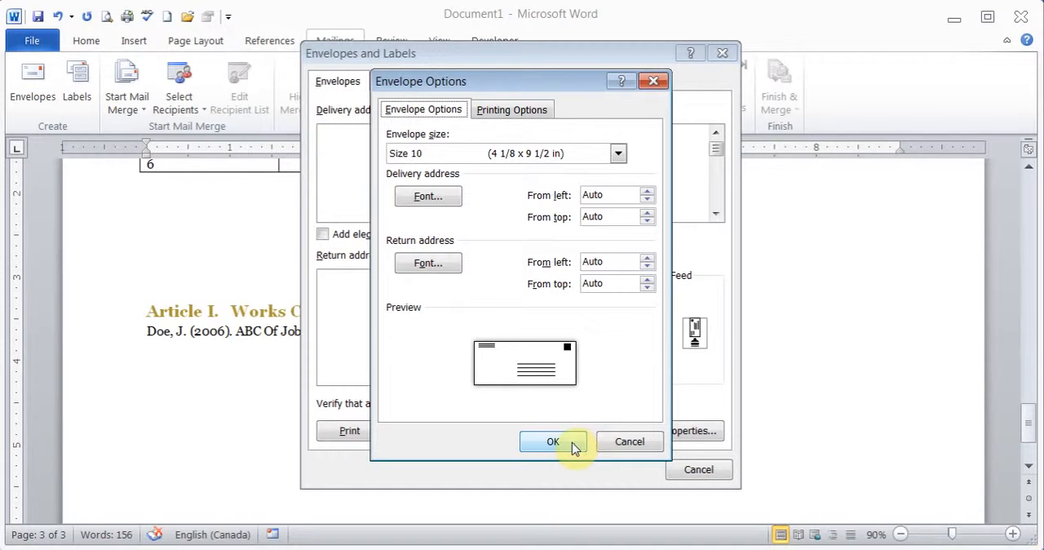
left_click(619, 442)
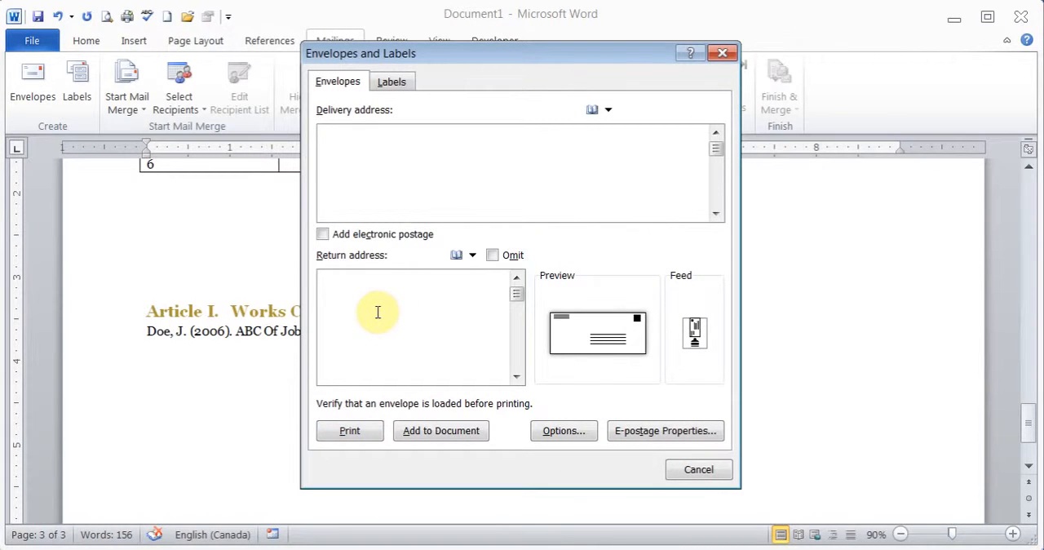
left_click(700, 471)
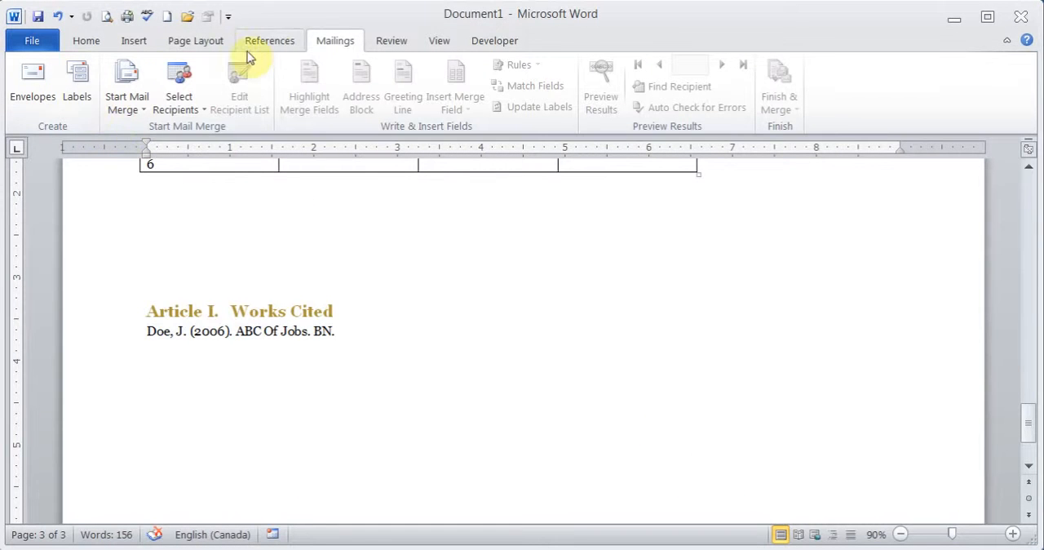
Set the mailing label to Office Depot product 915-922 Business Cards – Inkjet – White.
left_click(79, 85)
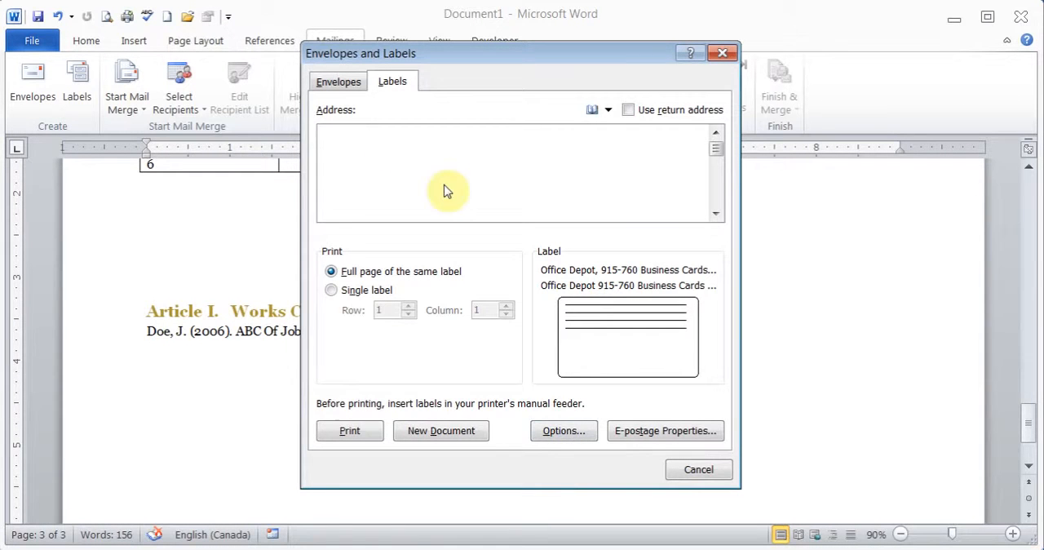
left_click(548, 432)
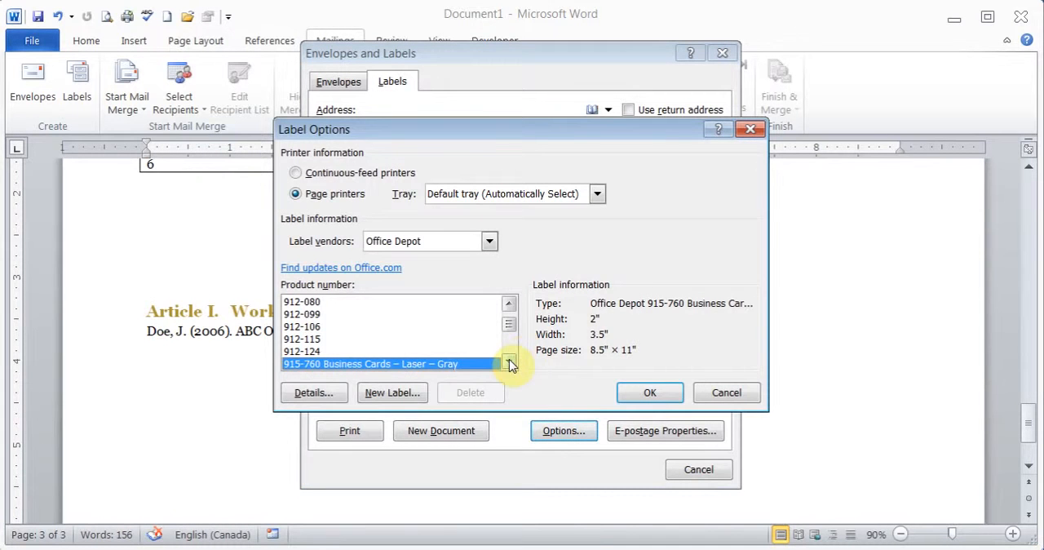
left_click(508, 364)
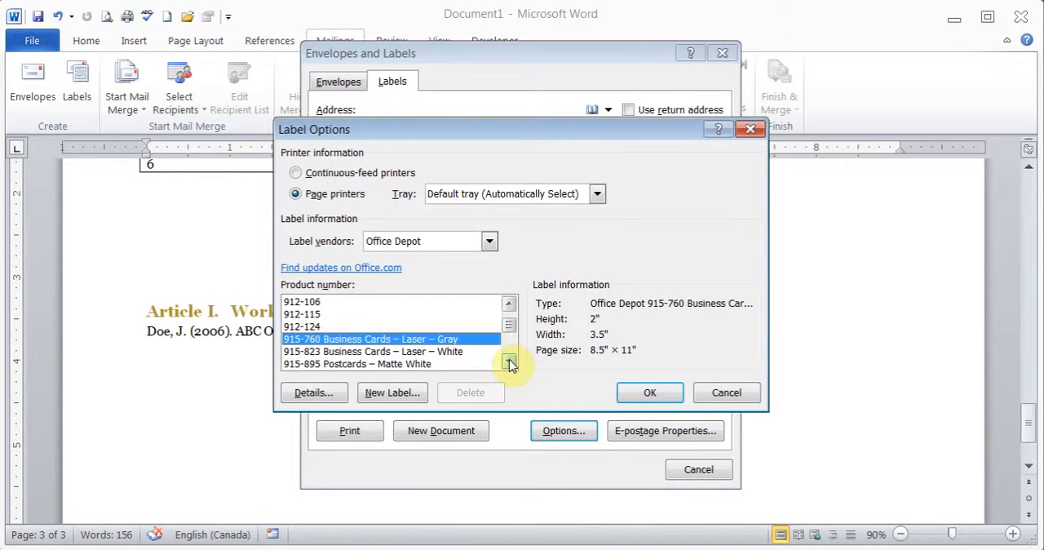
left_click(508, 363)
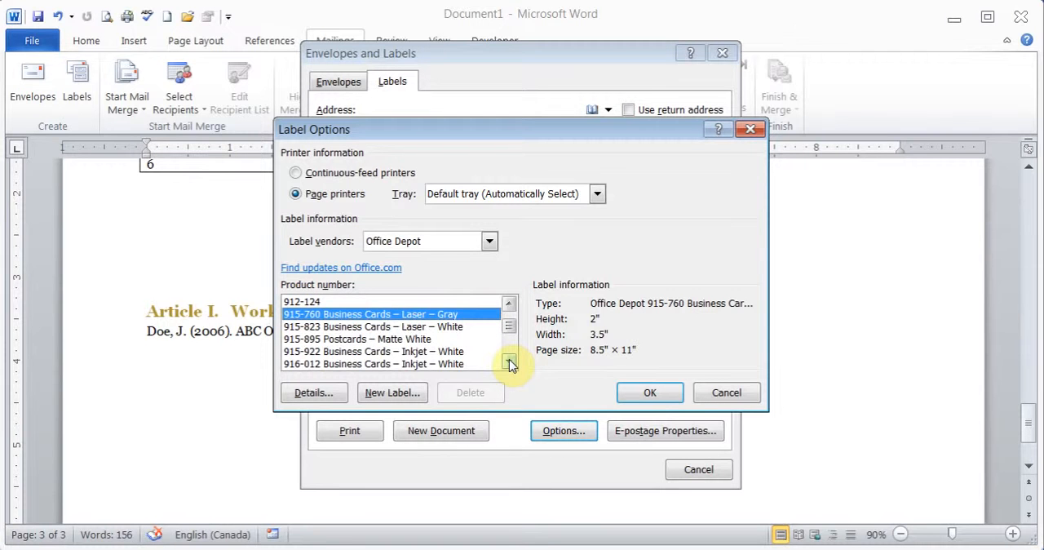
left_click(509, 364)
left_click(509, 364)
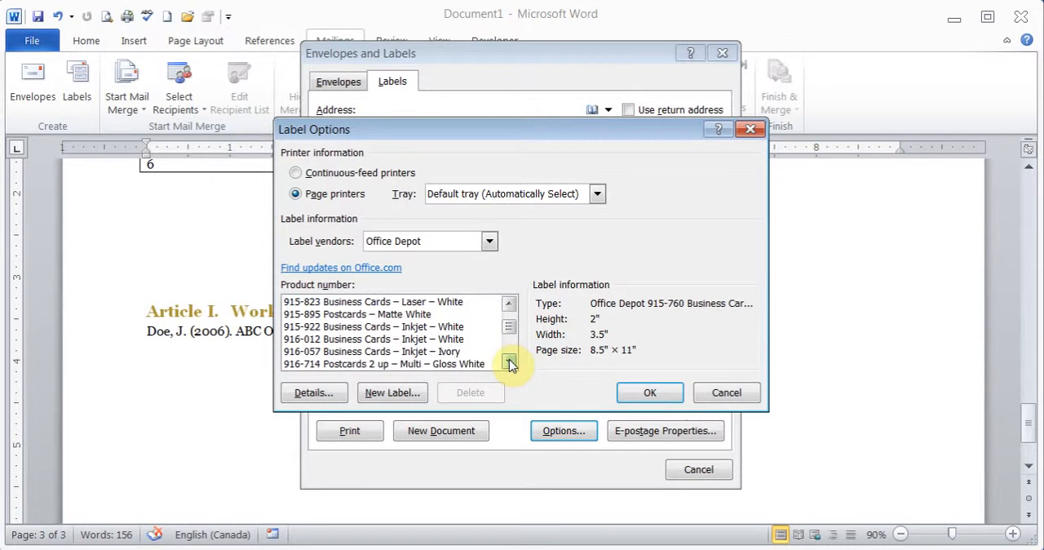
left_click(432, 327)
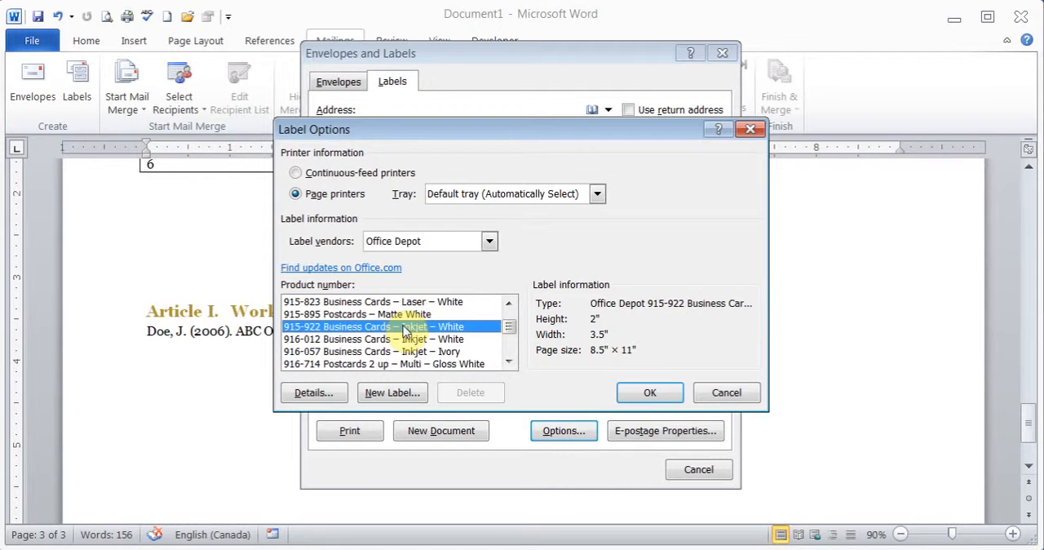
left_click(650, 392)
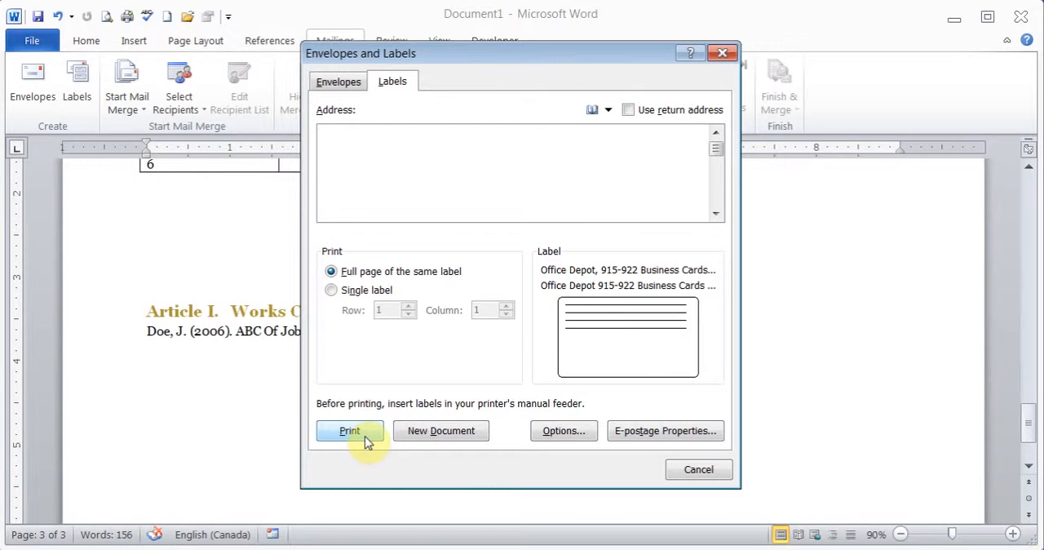
Generate a full page of blank labels in a new document and close that document.
left_click(457, 435)
left_click_drag(1019, 222, 1008, 186)
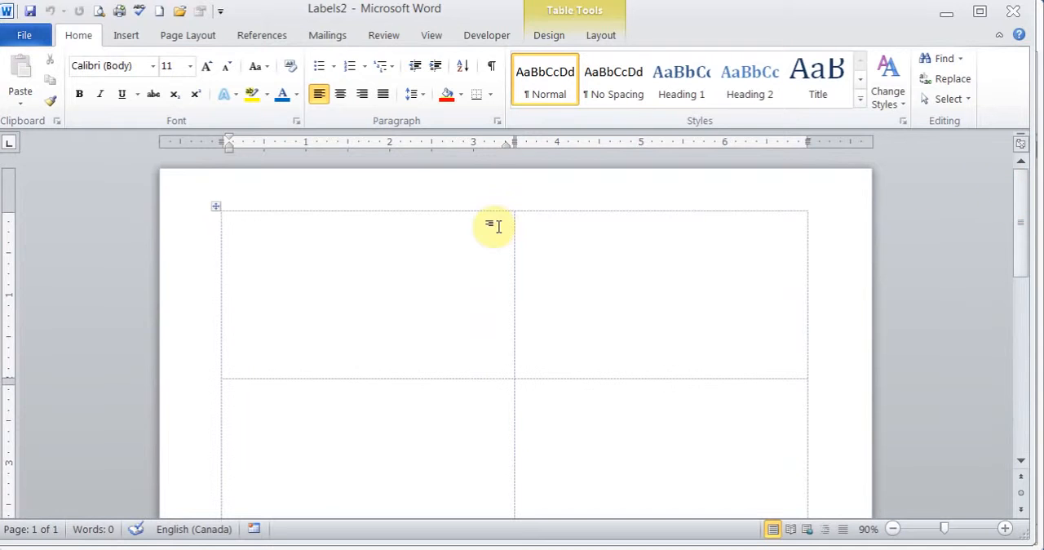
left_click(1013, 13)
left_click(515, 303)
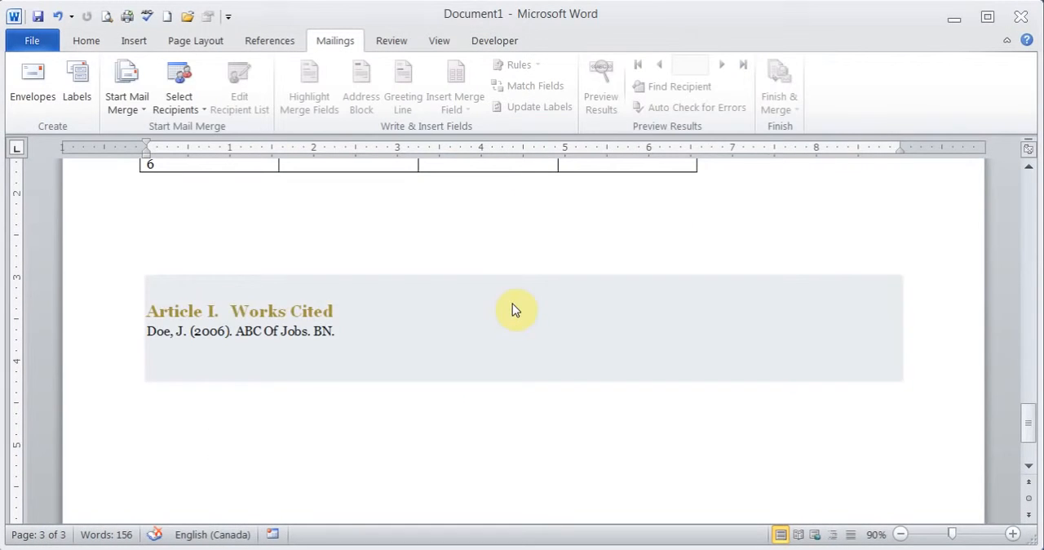
Enter the recipient's name and postal address for the labels and generate a full page of the same label in a new document.
left_click(76, 82)
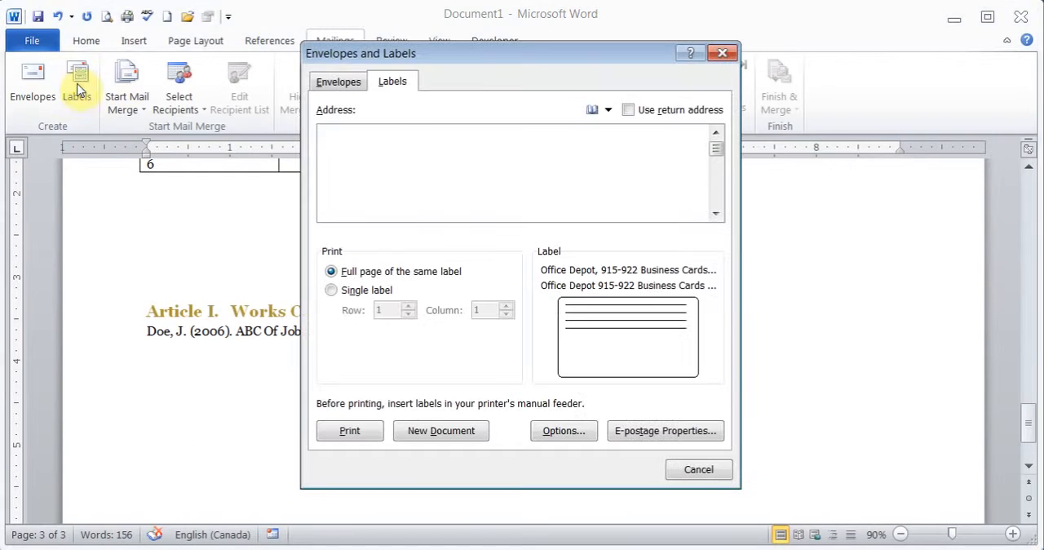
key("Return")
key("Return")
type("Toronto")
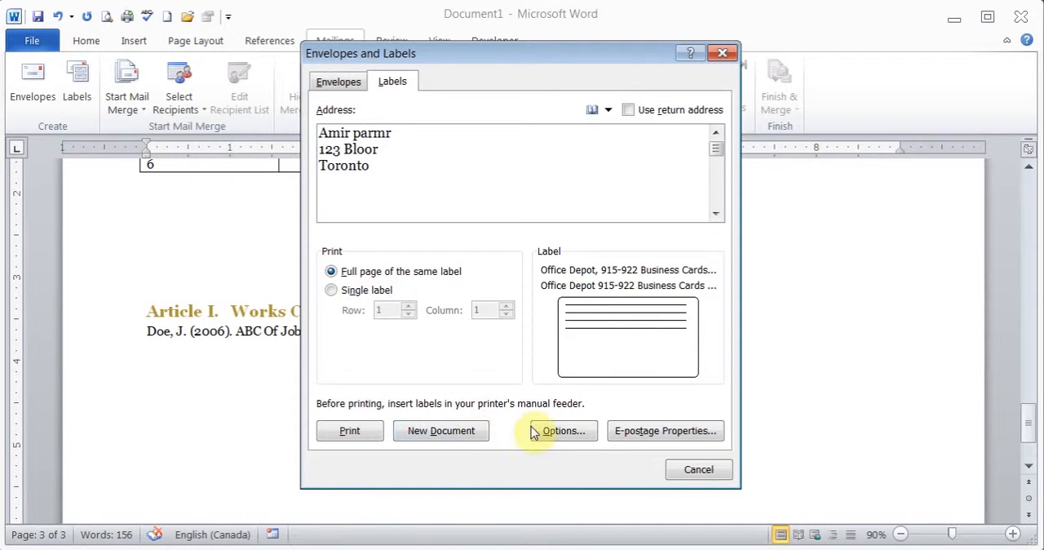
left_click(480, 432)
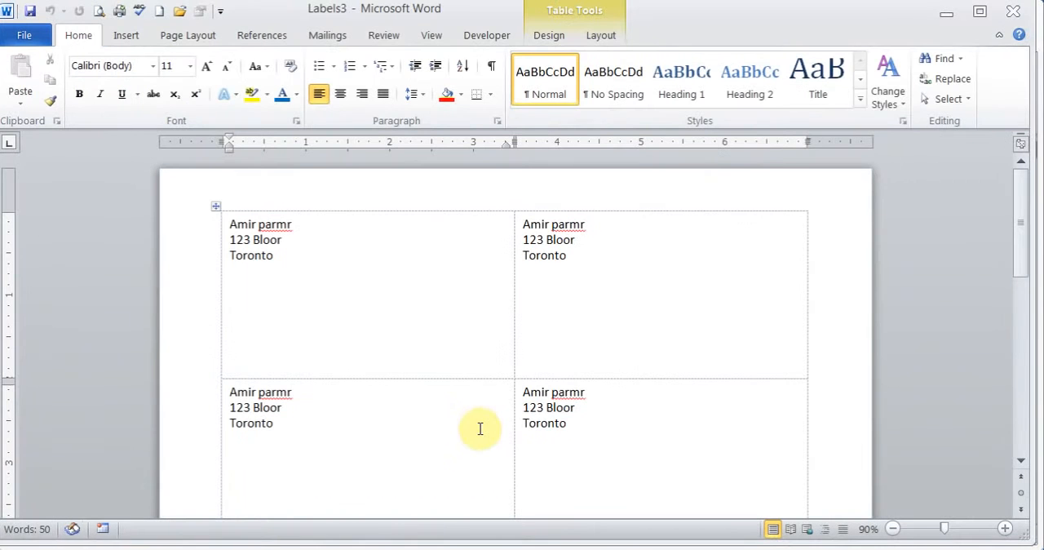
Close the document with the address labels and return to the area below Works Cited in Document1.
left_click(1015, 11)
left_click(530, 307)
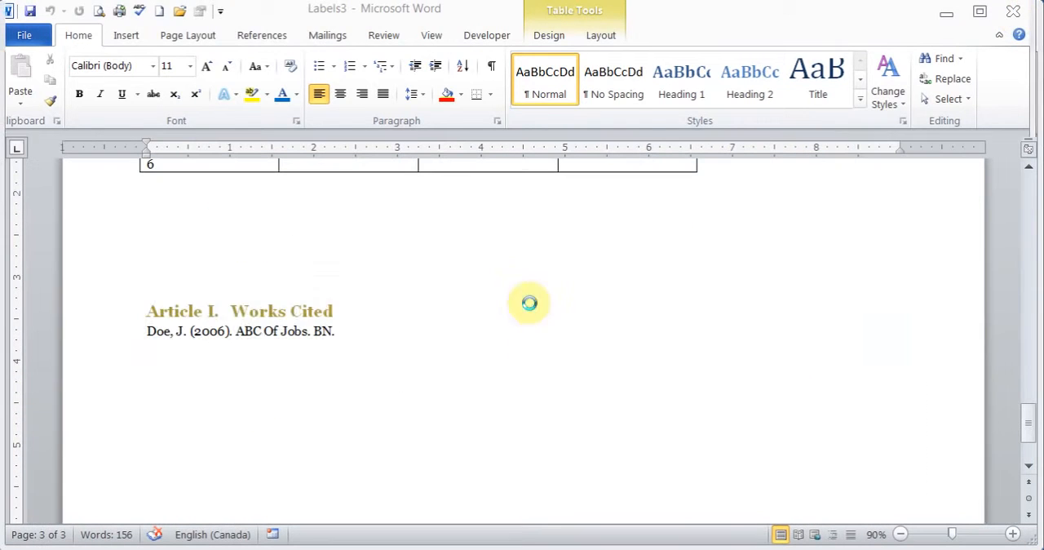
left_click(264, 465)
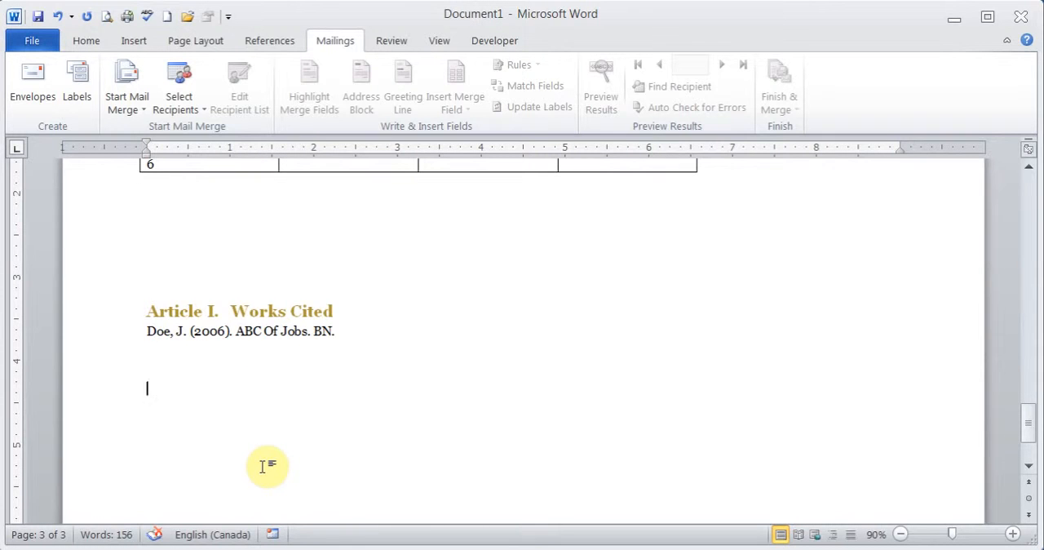
left_click(129, 109)
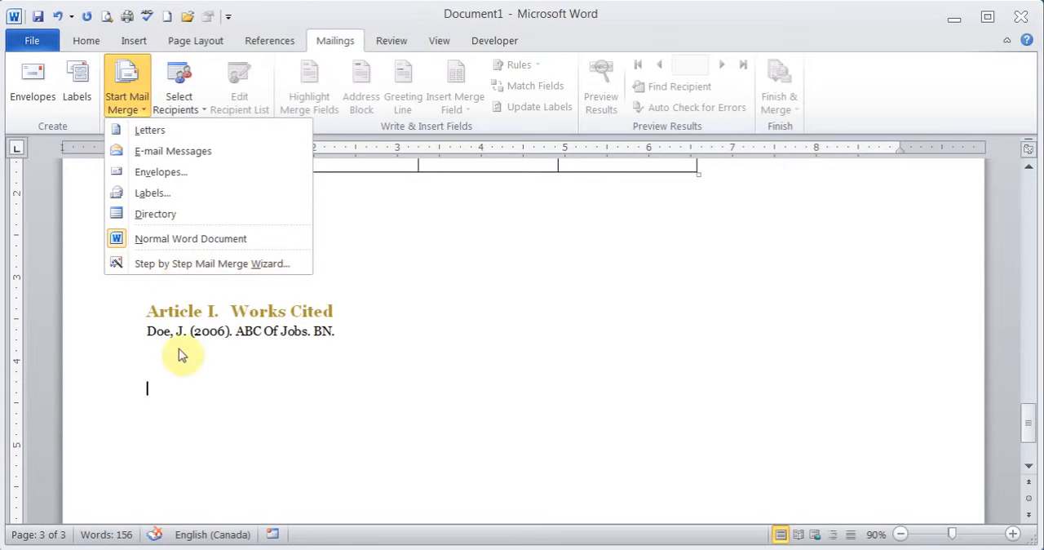
left_click(171, 380)
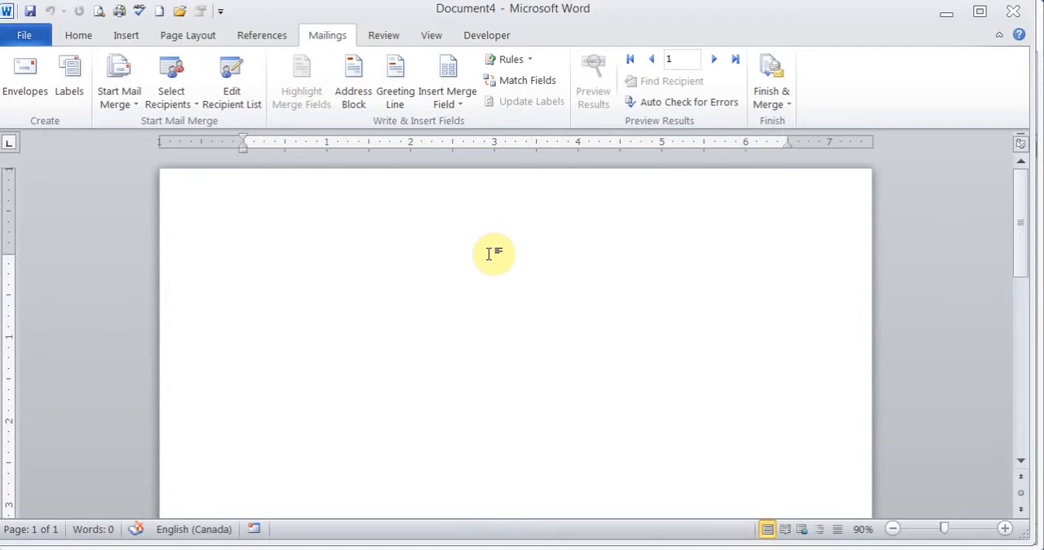
Insert the First_Name and Last_Name merge fields on the first line of the mail merge document.
left_click(461, 104)
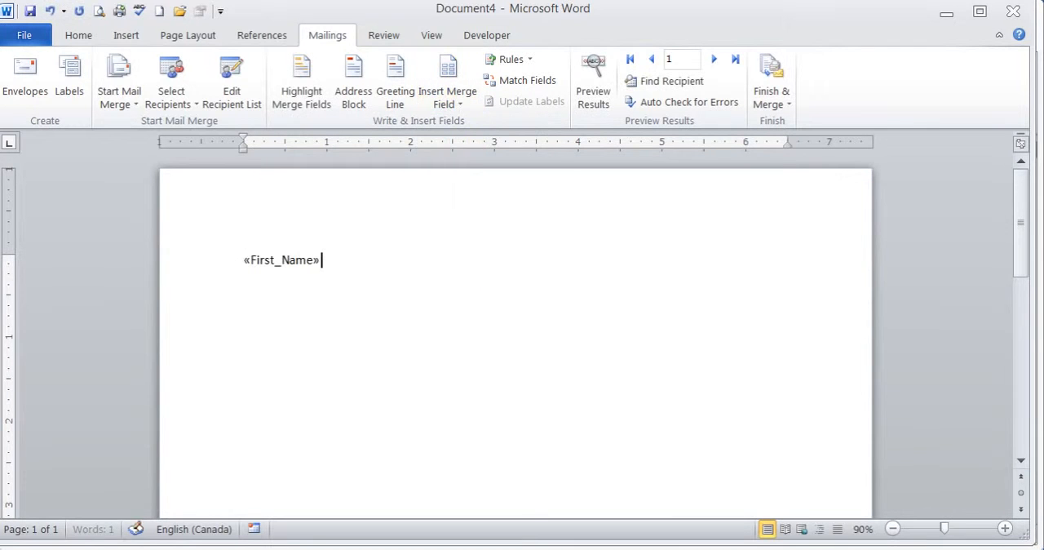
left_click(462, 103)
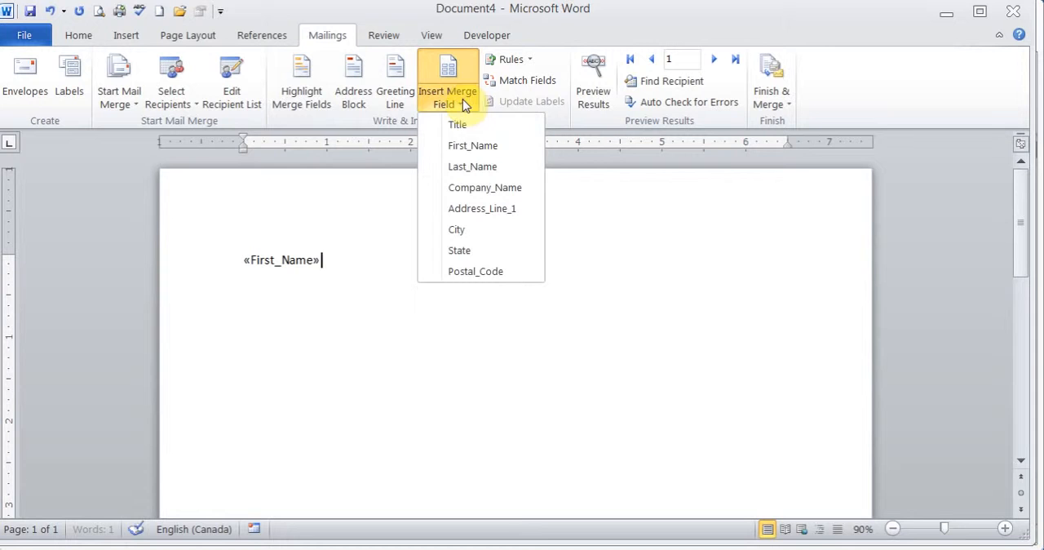
left_click(474, 168)
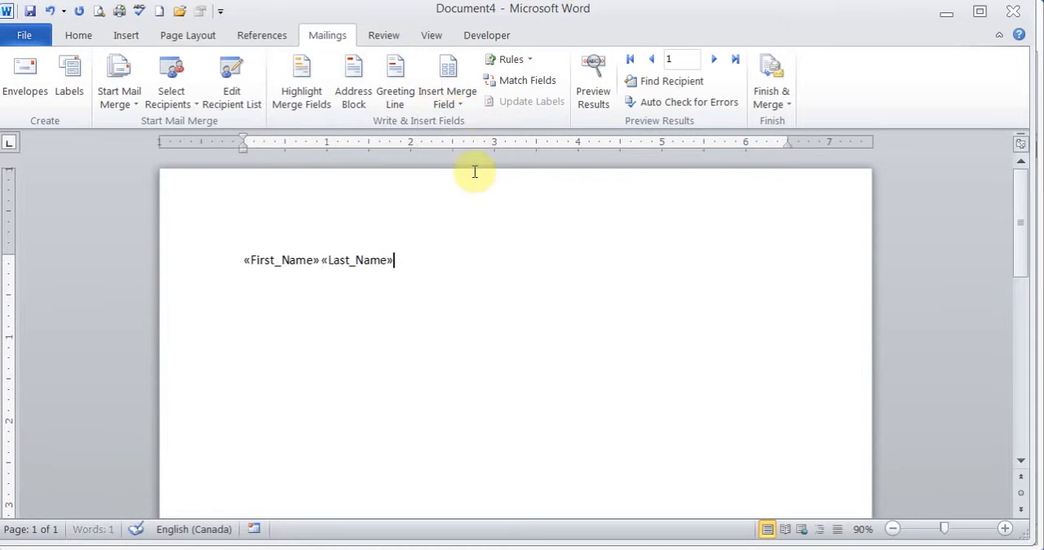
Insert the Company_Name and Address_Line_1 merge fields on separate lines below the name fields.
key("Return")
left_click(461, 104)
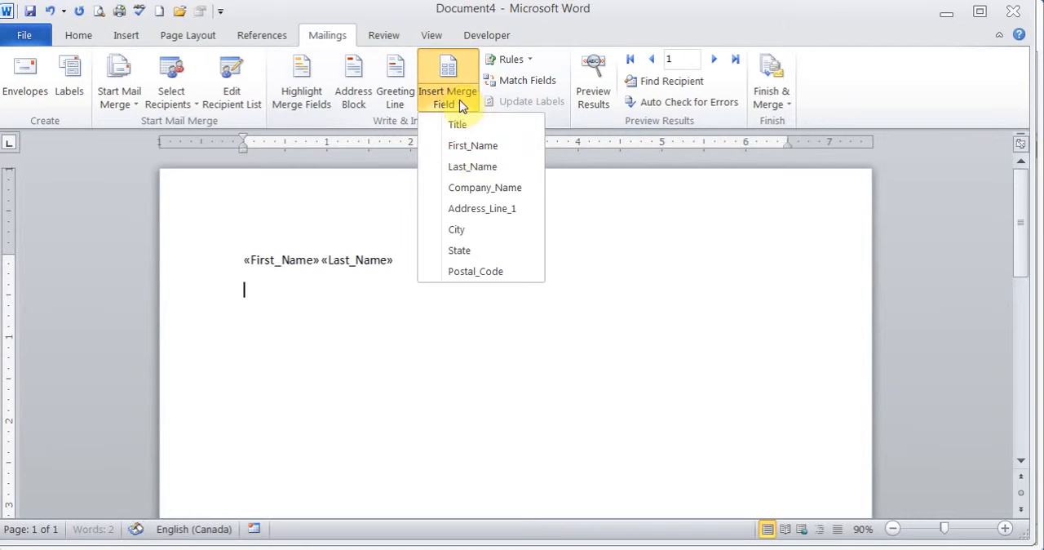
left_click(468, 186)
key("Return")
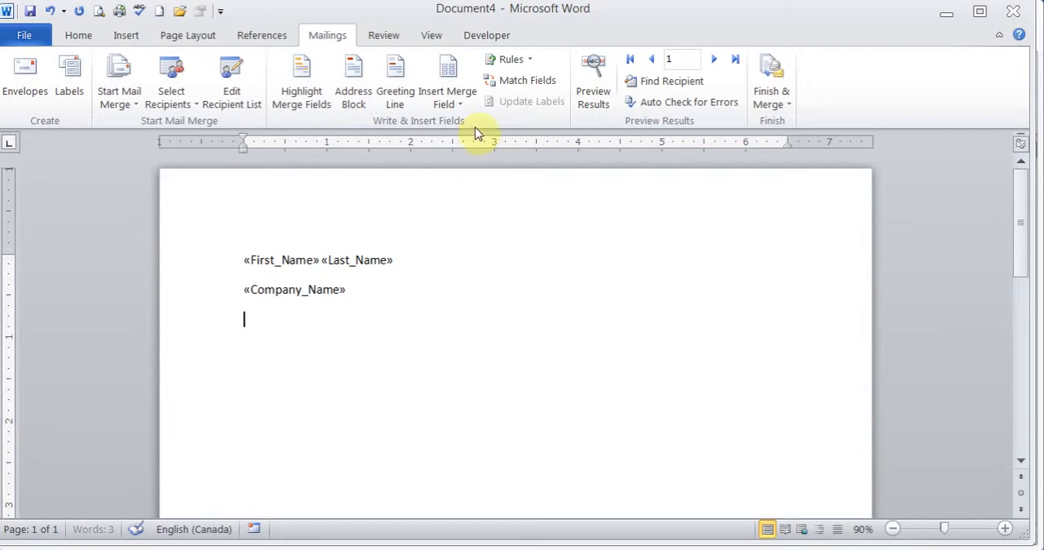
left_click(462, 105)
left_click(481, 209)
key("Return")
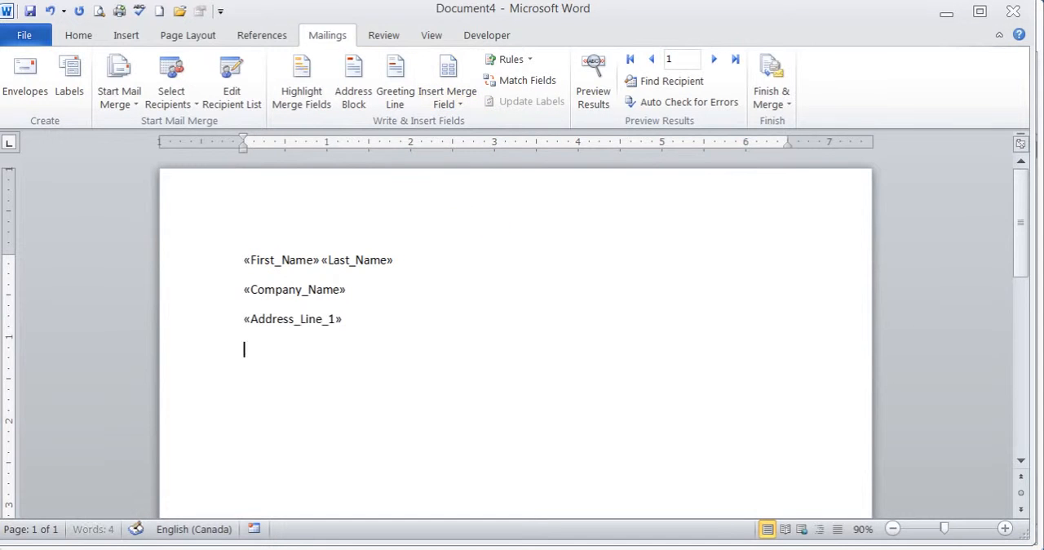
Preview the merge fields with the first recipient's data and switch back to the field names.
left_click(459, 104)
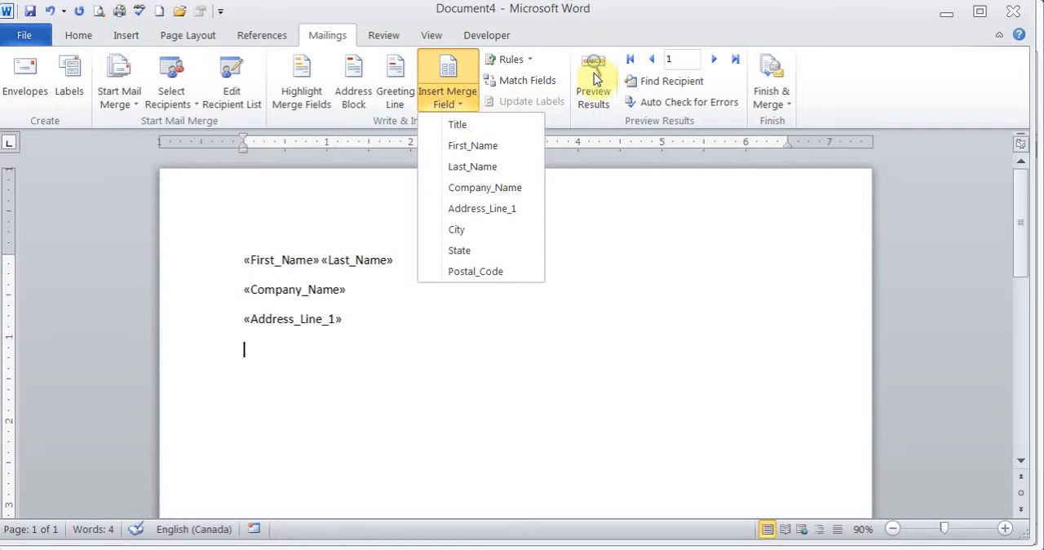
left_click(595, 251)
left_click(604, 65)
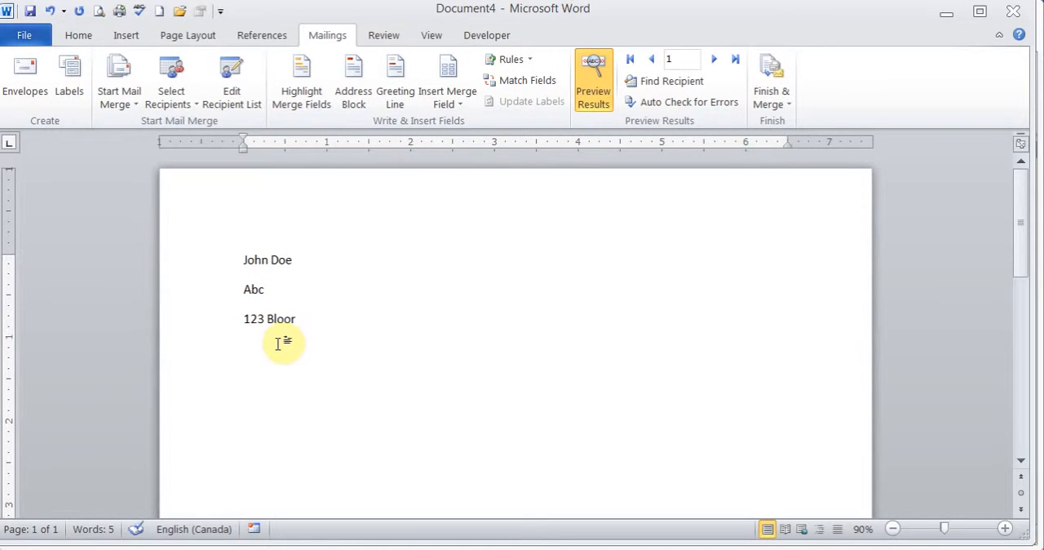
left_click(603, 91)
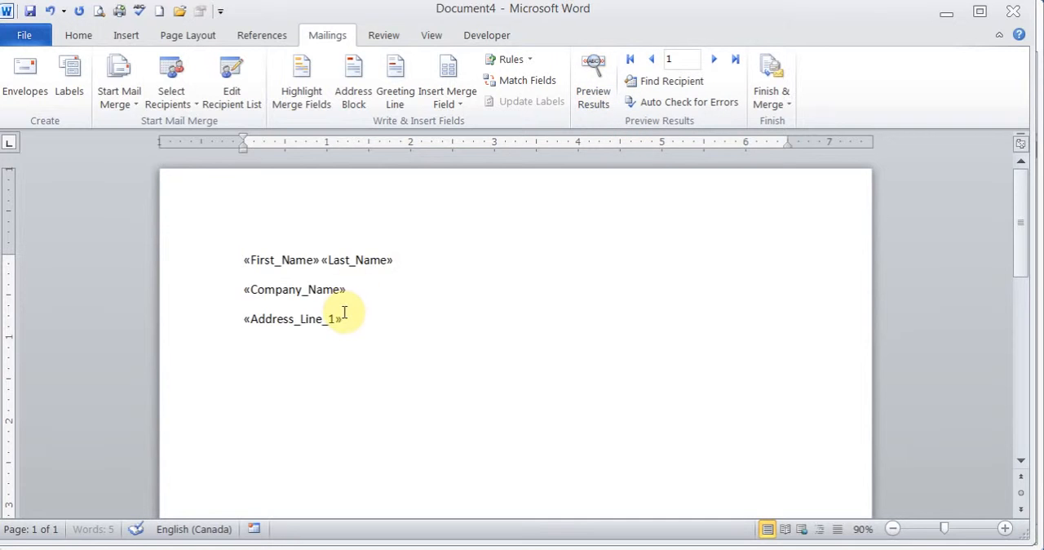
Delete all the individual merge fields and insert an Address Block with the name format "Mr. Joshua Randall Jr." and company name.
left_click_drag(343, 318, 255, 269)
key("Delete")
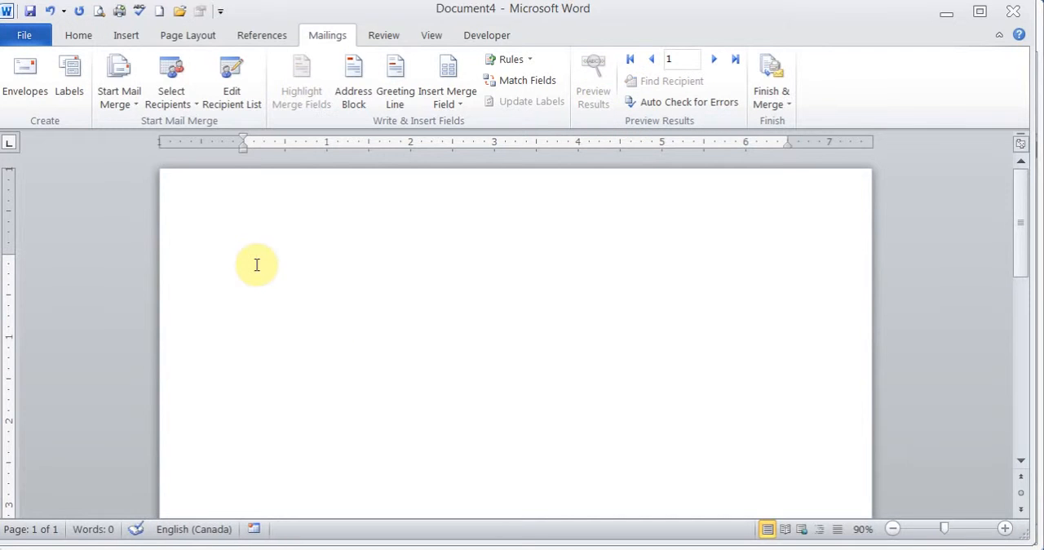
left_click(355, 87)
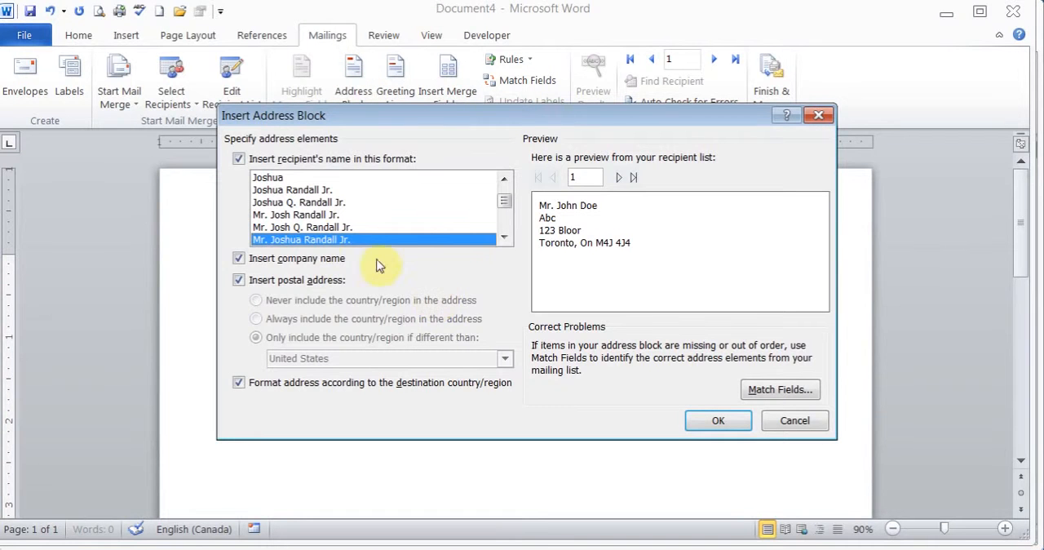
left_click(714, 419)
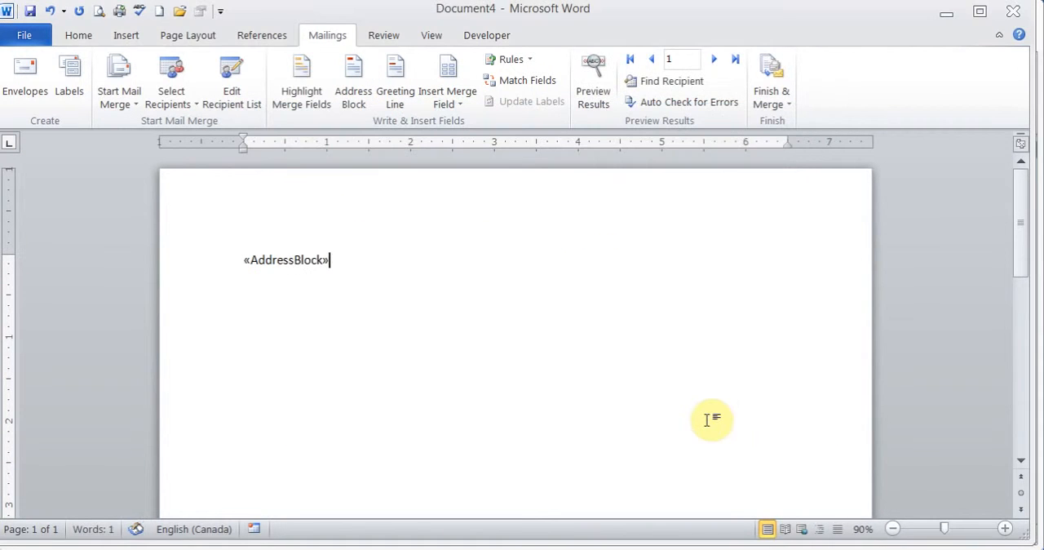
Preview the address block with recipient data, switch the preview off and minimize the mail merge document to return to Document1.
left_click(599, 83)
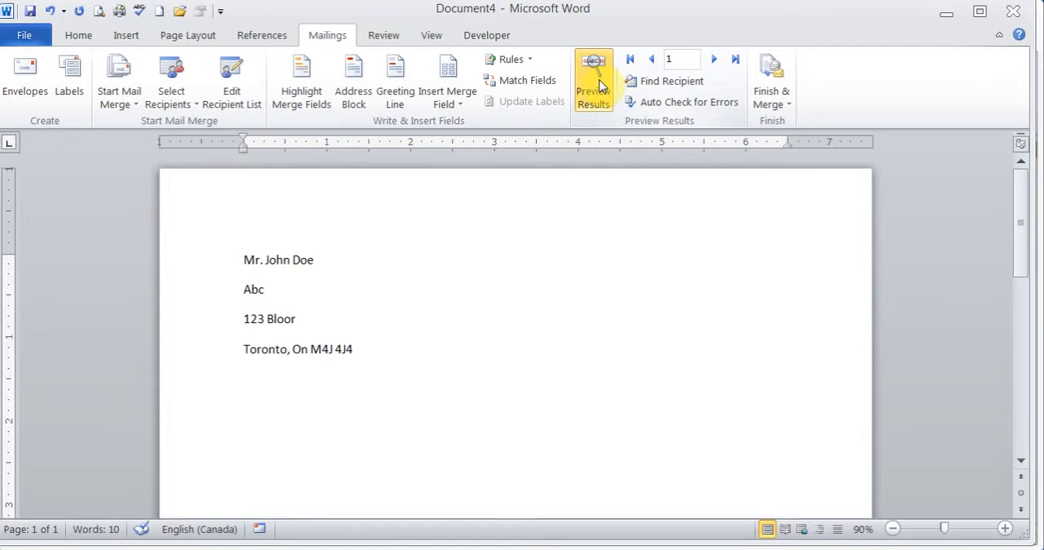
left_click(599, 84)
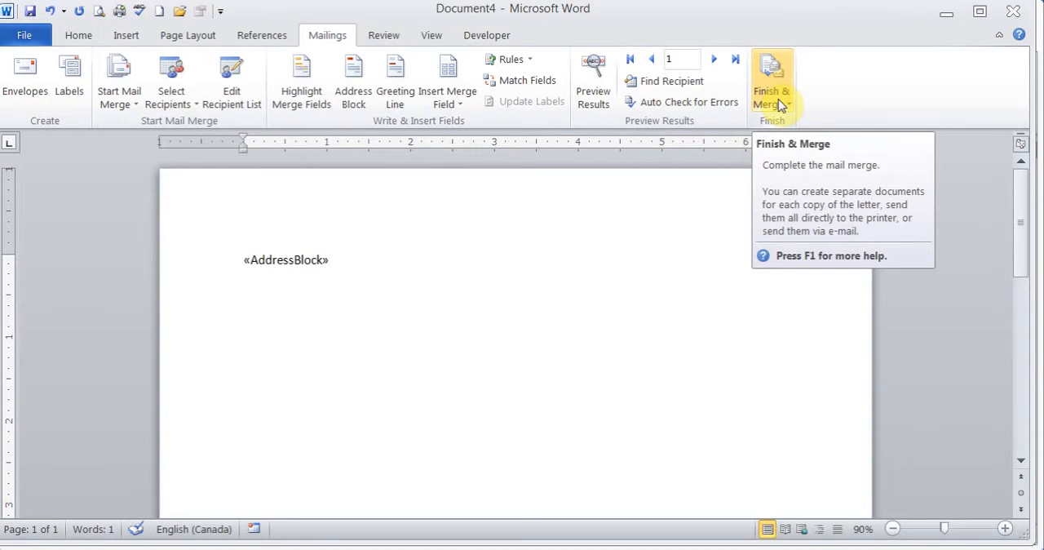
left_click(948, 14)
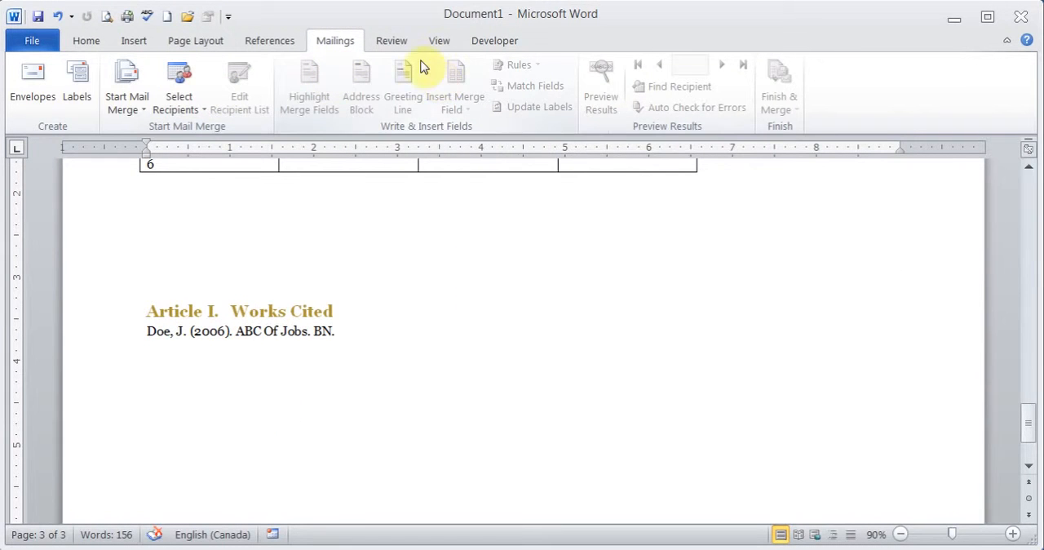
Start a Spelling & Grammar check from the first text line of page 2 and ignore the fragment "Testing Word." once.
left_click(399, 46)
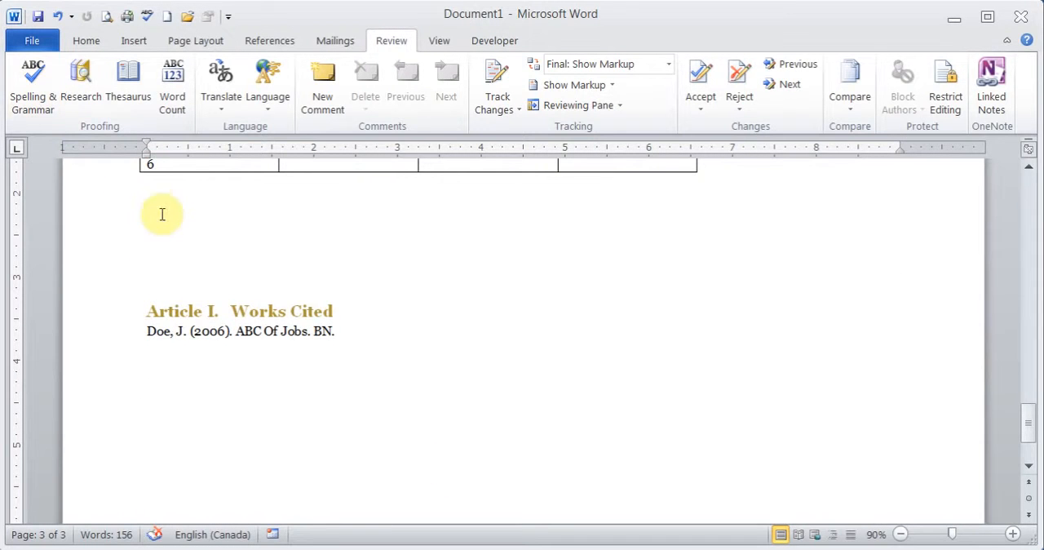
left_click_drag(1025, 438, 1018, 295)
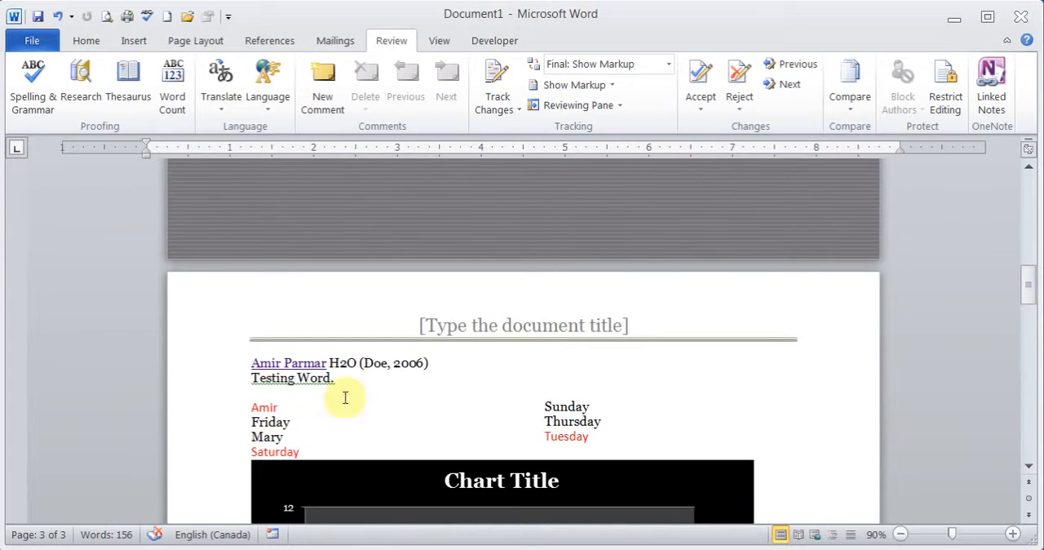
left_click(251, 363)
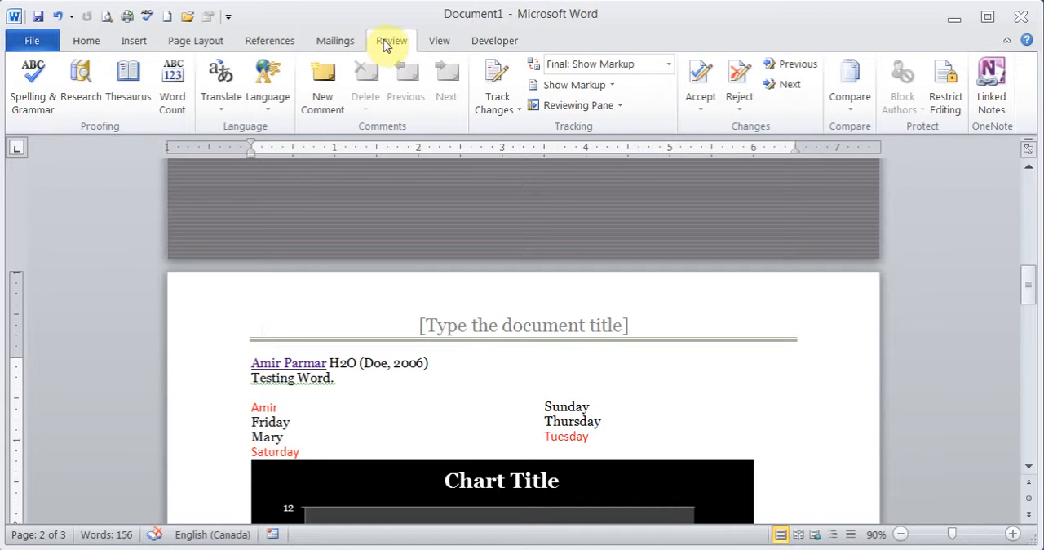
left_click(33, 78)
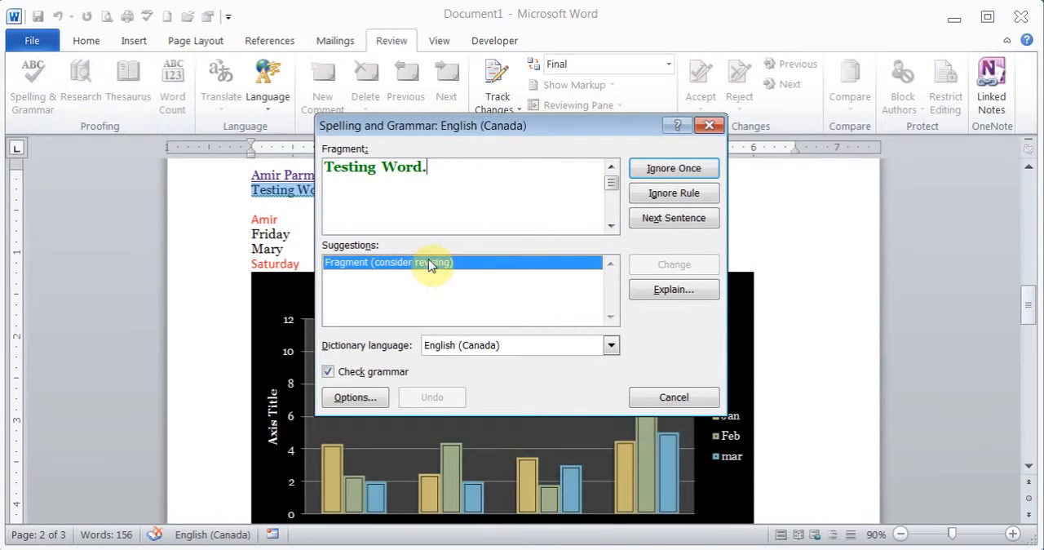
left_click(674, 169)
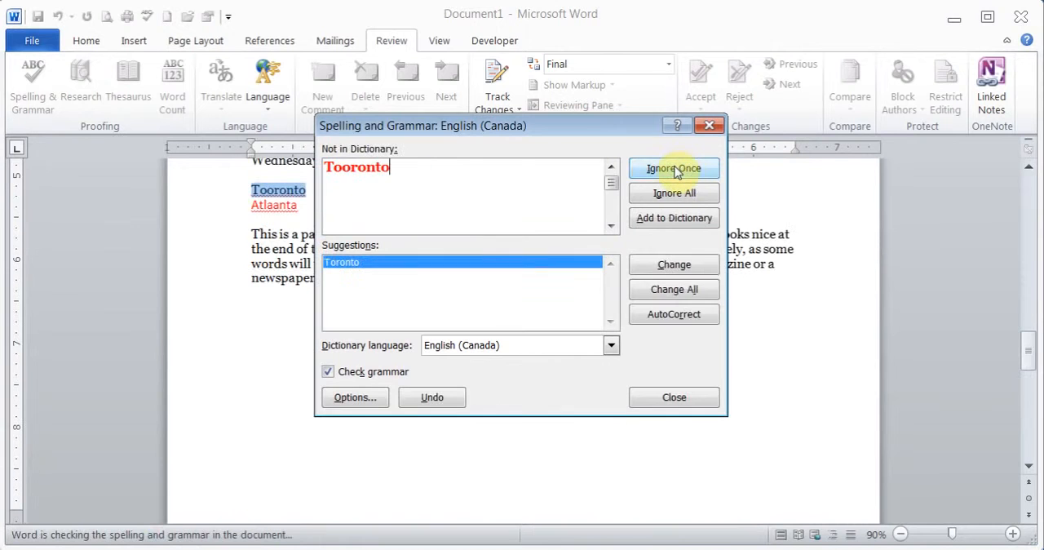
Correct Tooronto to Toronto, accept the suggested correction for Atlaanta, ignore all occurrences of FirstName and LastName, and finish the check.
left_click(667, 274)
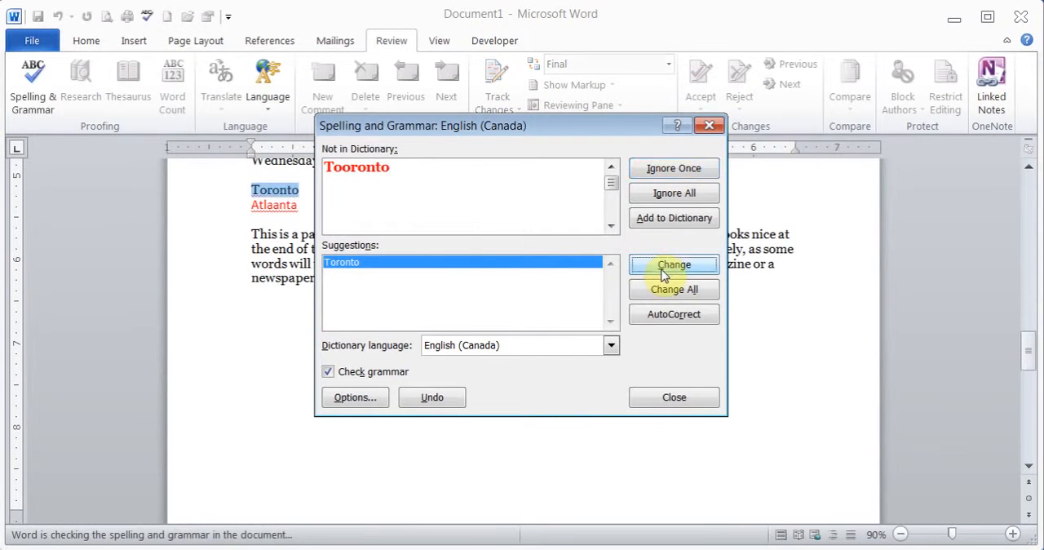
left_click(648, 273)
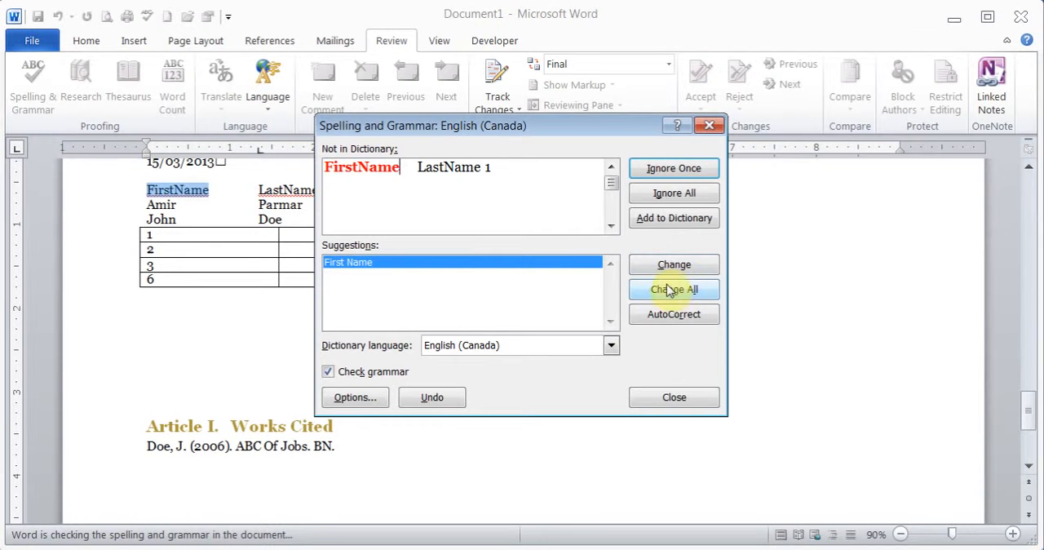
left_click(670, 192)
left_click(666, 196)
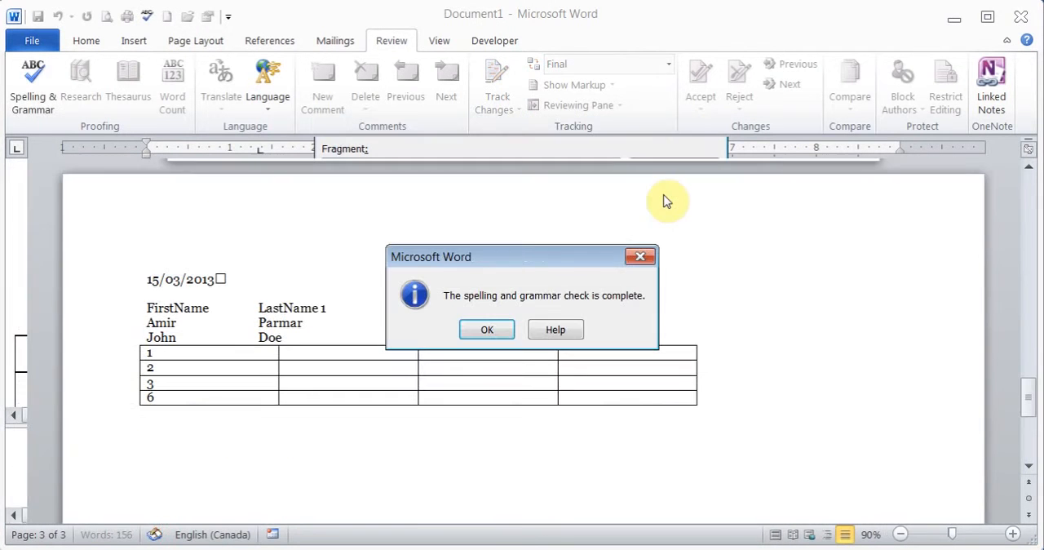
left_click(498, 329)
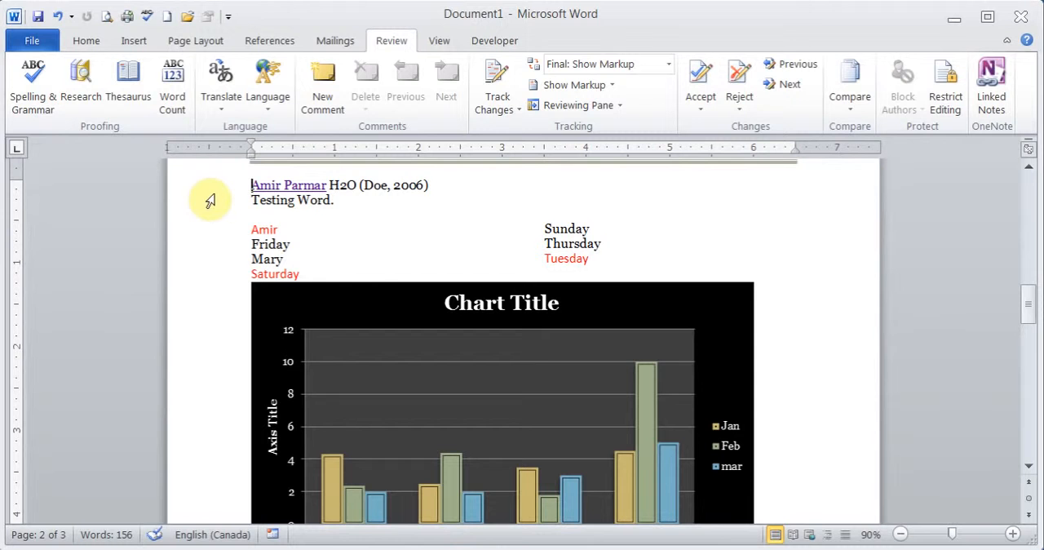
Enable "Show readability statistics" in the proofing options of Word.
left_click(45, 41)
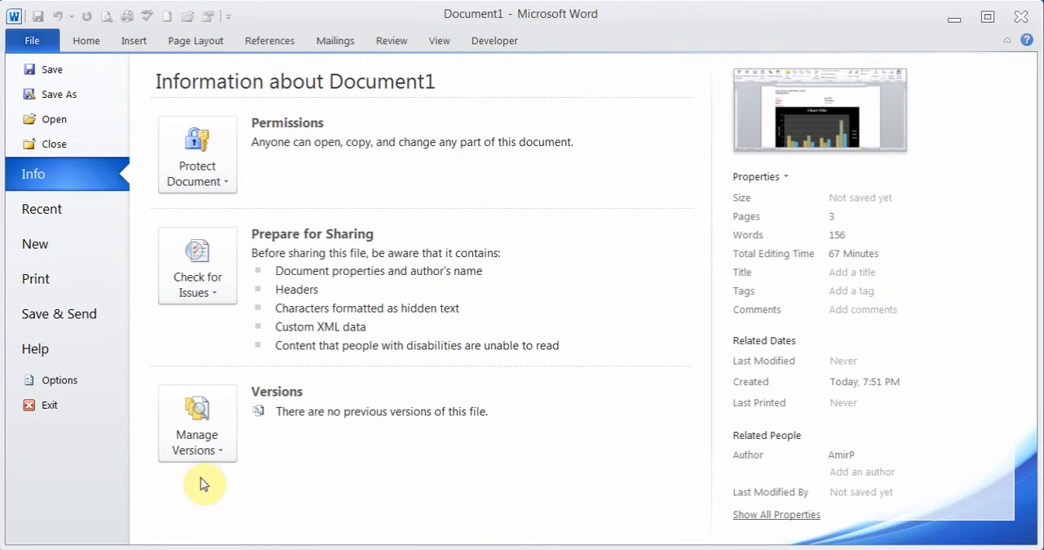
left_click(50, 384)
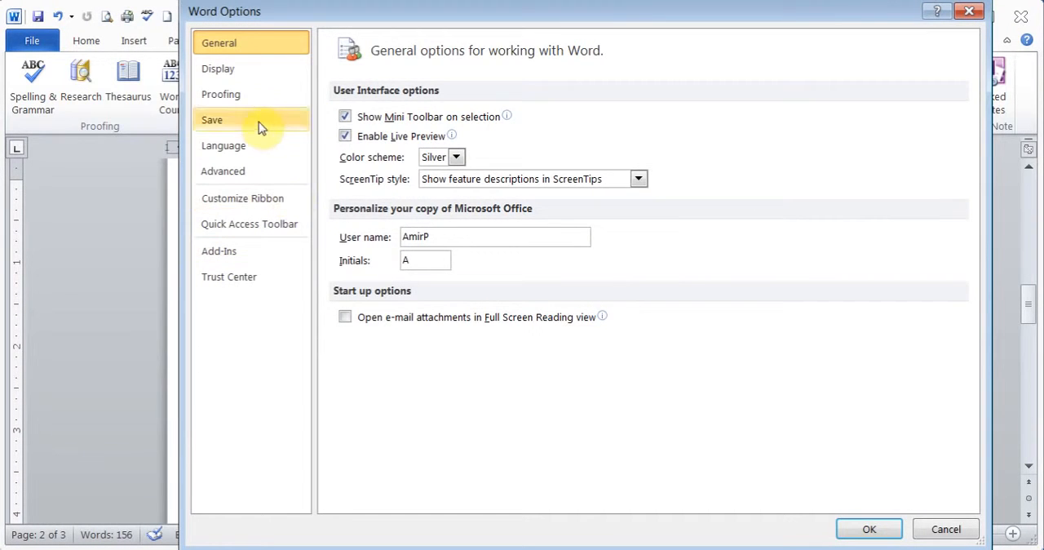
left_click(247, 102)
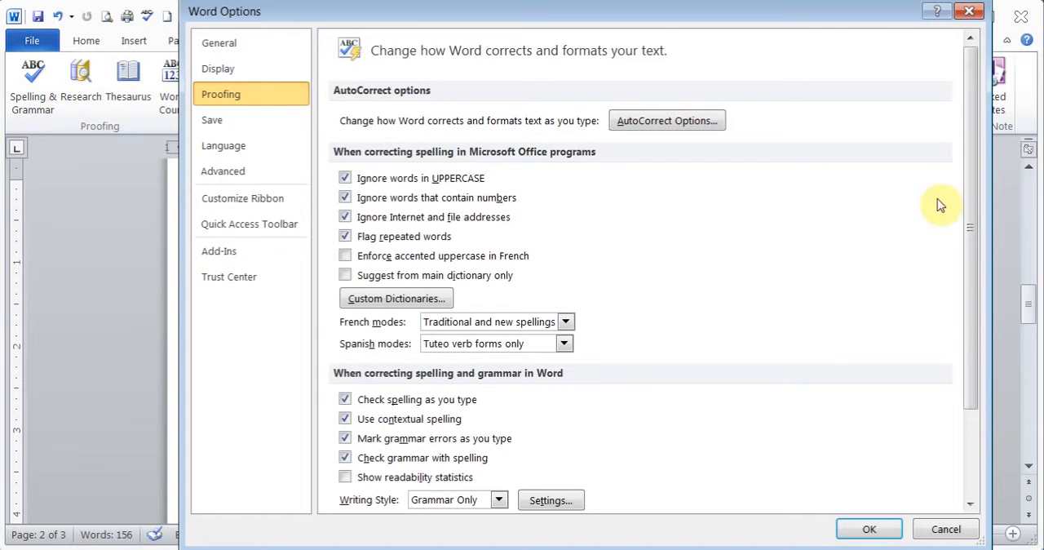
left_click_drag(970, 168, 974, 200)
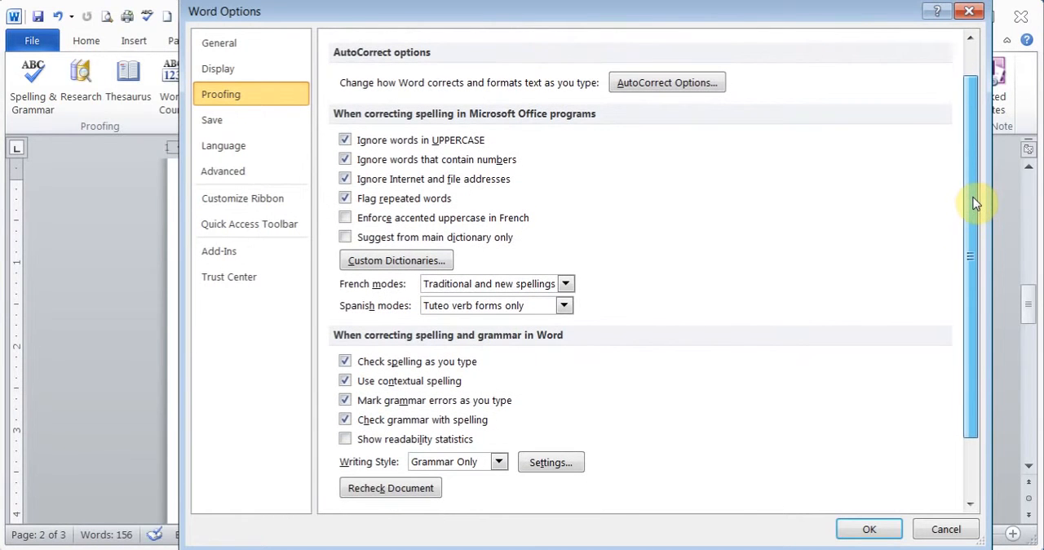
left_click(345, 439)
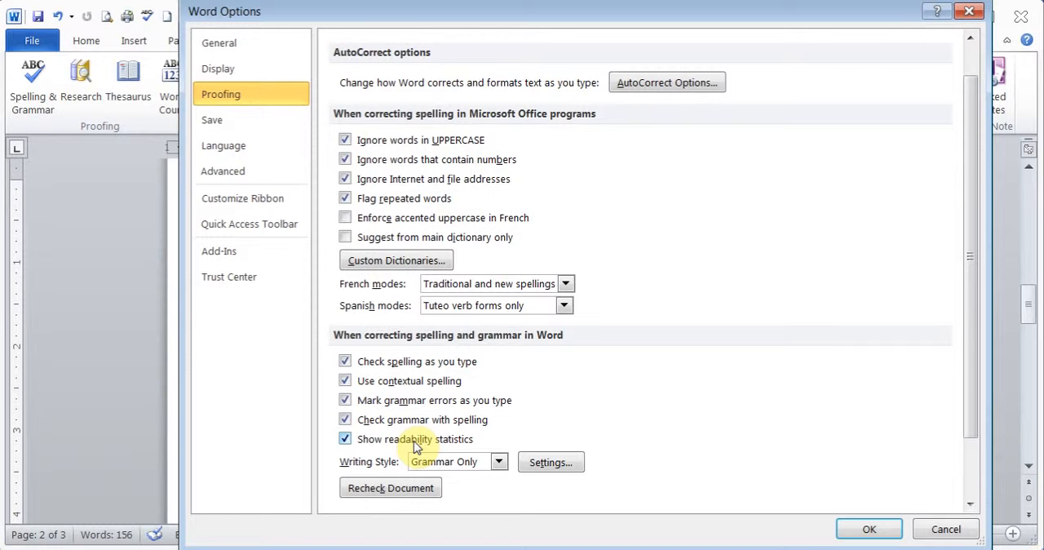
left_click(852, 526)
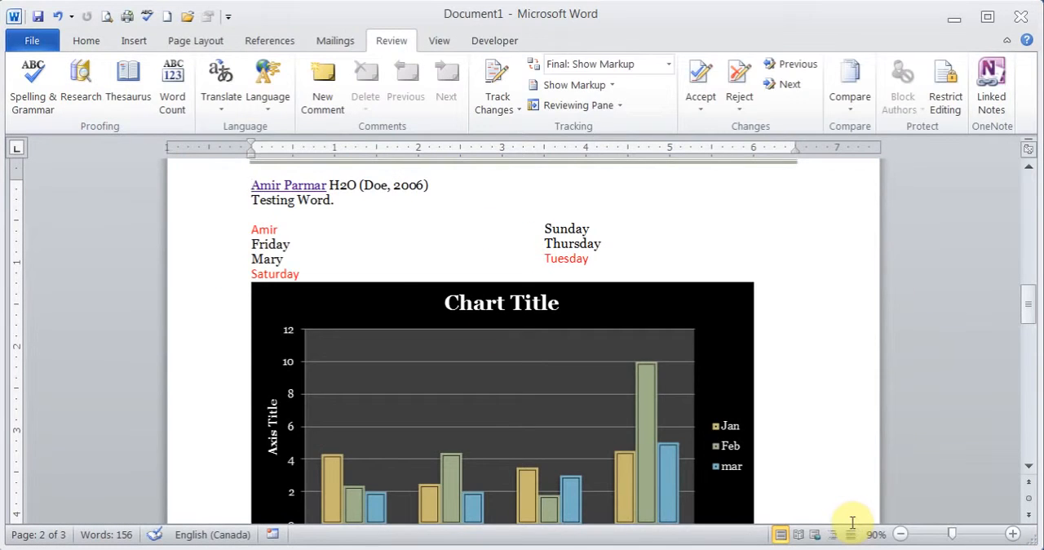
Run the Spelling & Grammar check again, review the document's readability statistics and close them.
left_click(31, 79)
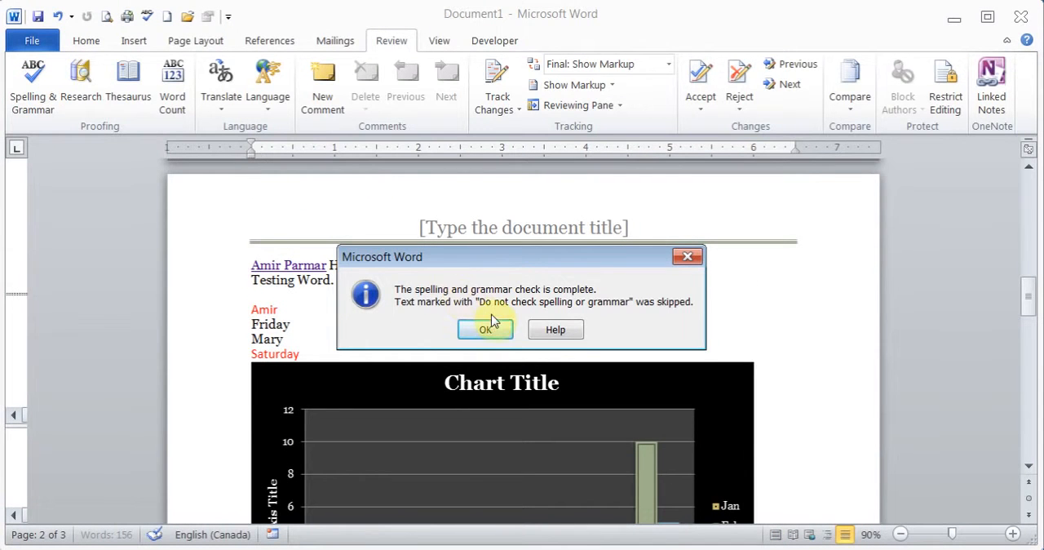
left_click(486, 330)
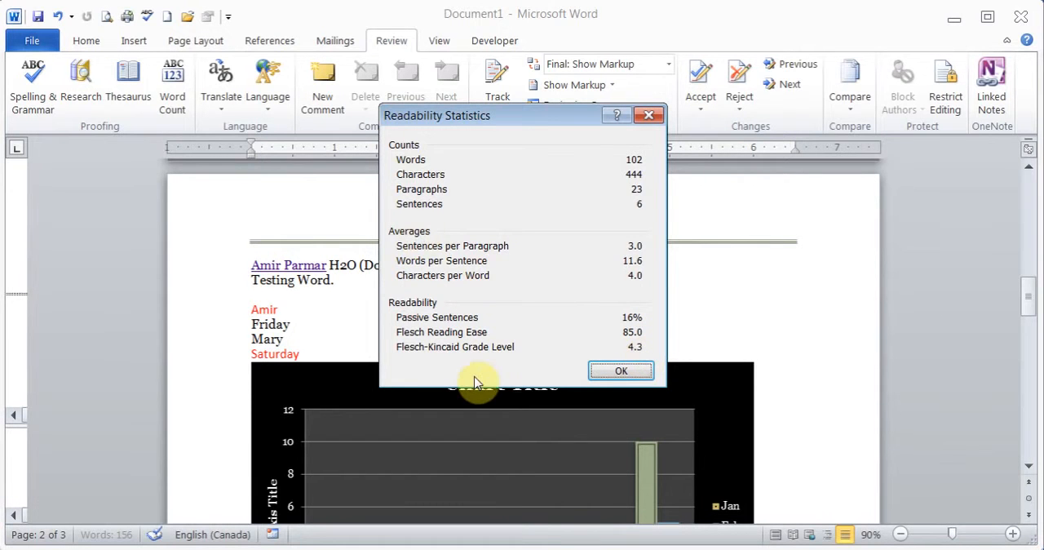
left_click(622, 373)
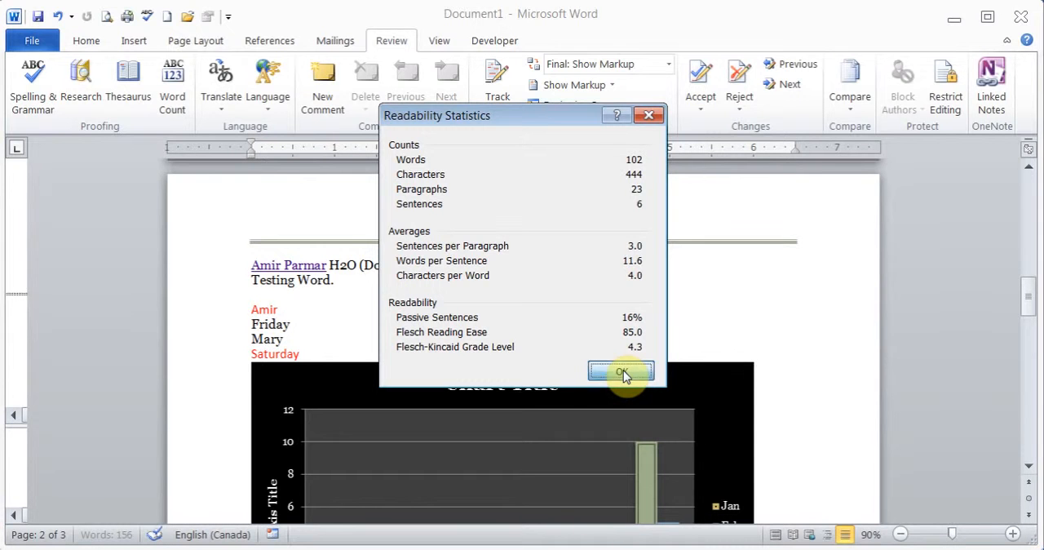
Open Word Options and look through the Proofing, General and Customize Ribbon settings.
left_click(33, 42)
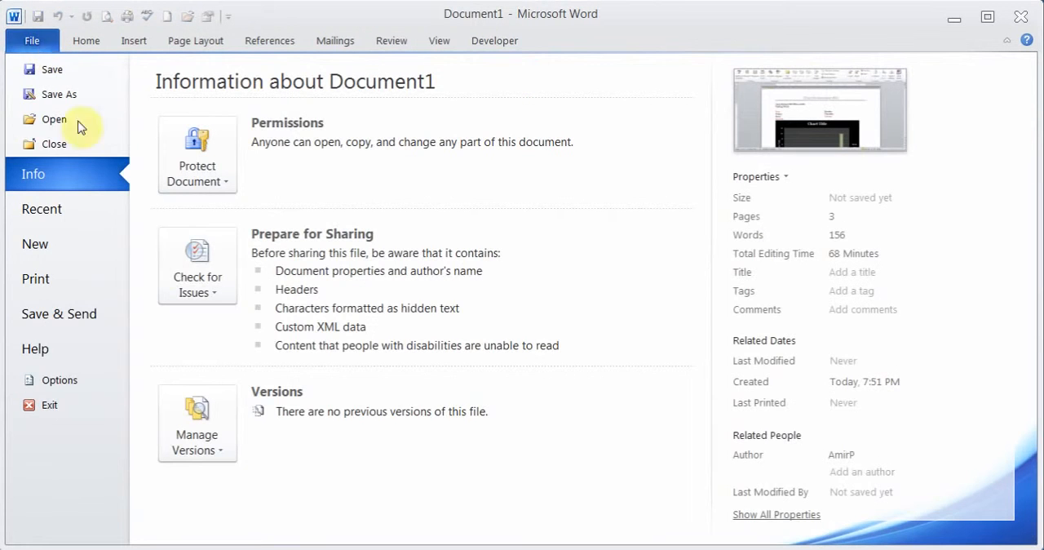
left_click(59, 380)
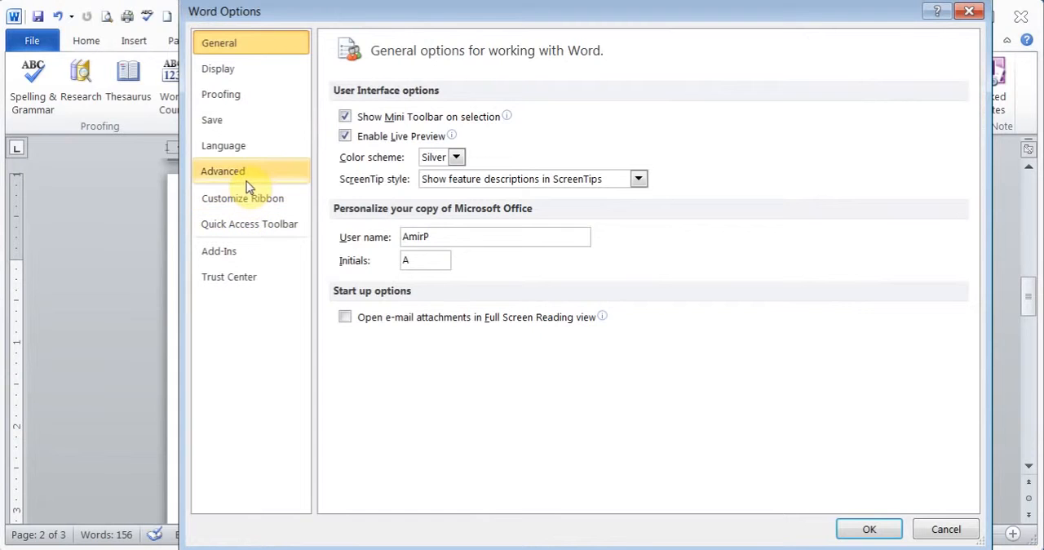
left_click(243, 101)
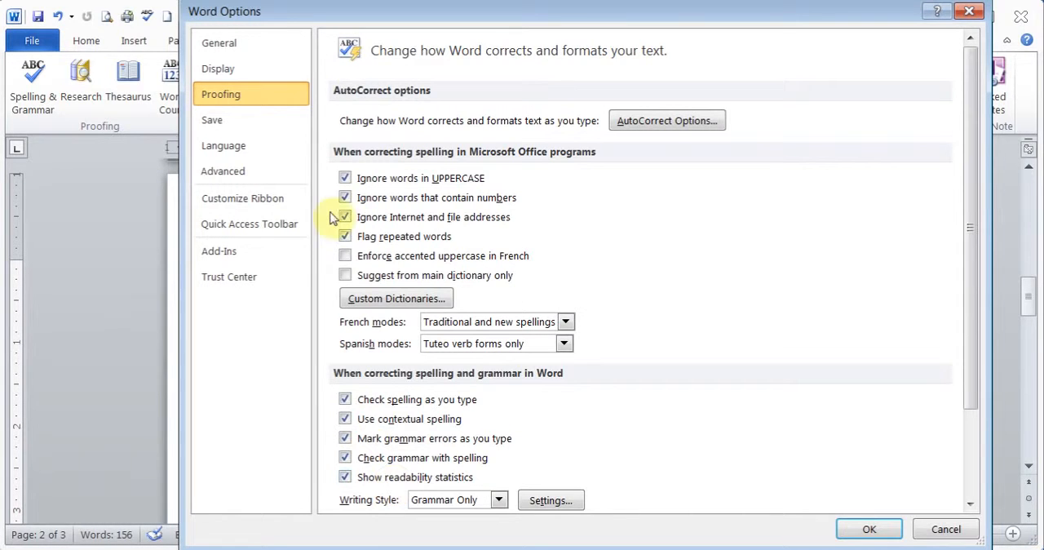
left_click(245, 43)
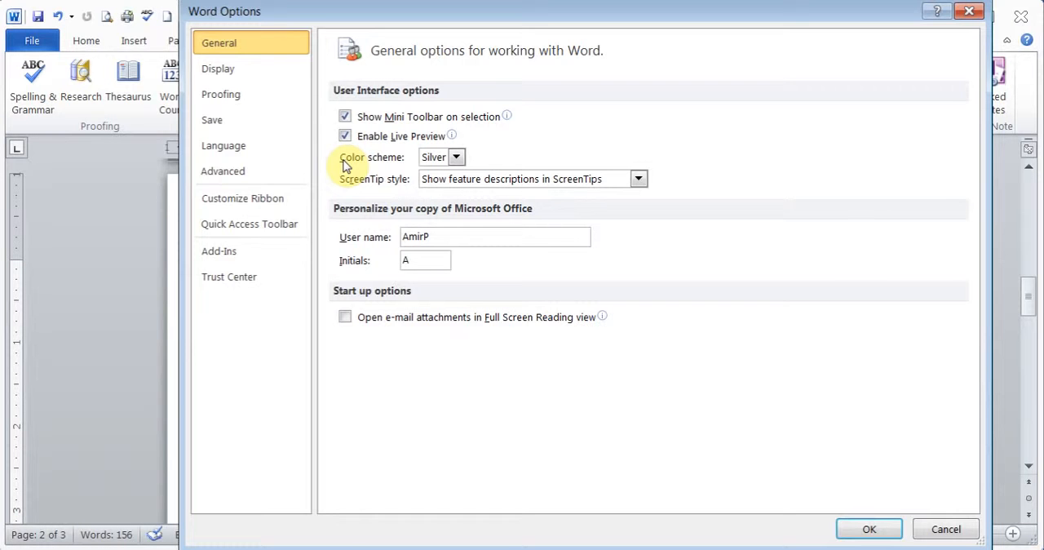
left_click(262, 202)
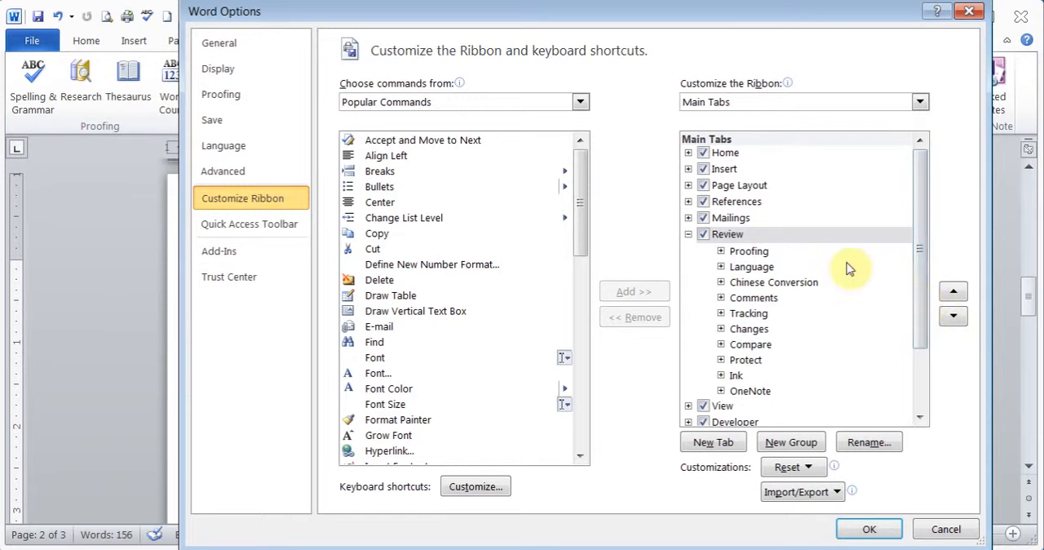
Try adding a new custom tab to the ribbon and place the Copy command in its new group.
left_click_drag(923, 261, 922, 329)
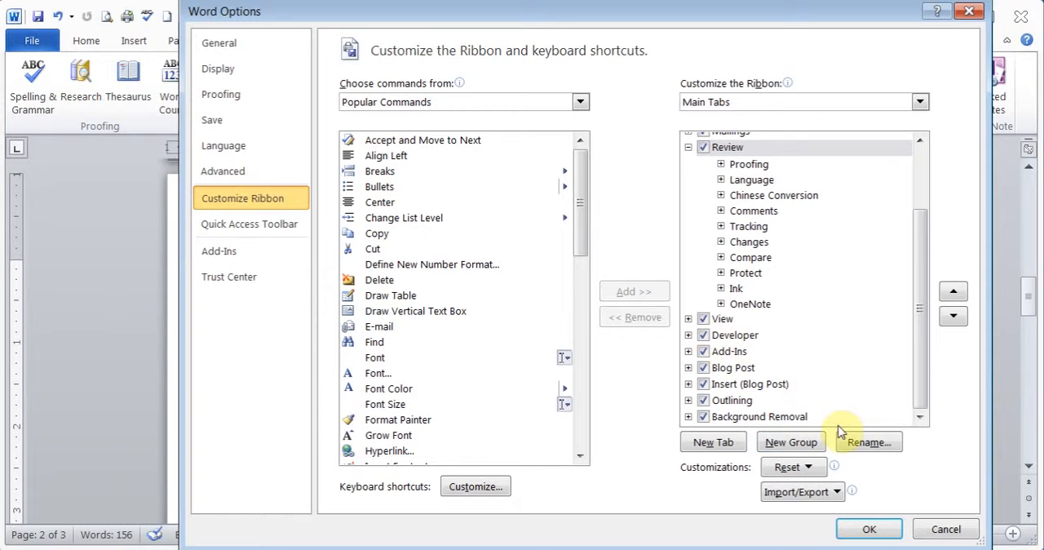
left_click(713, 442)
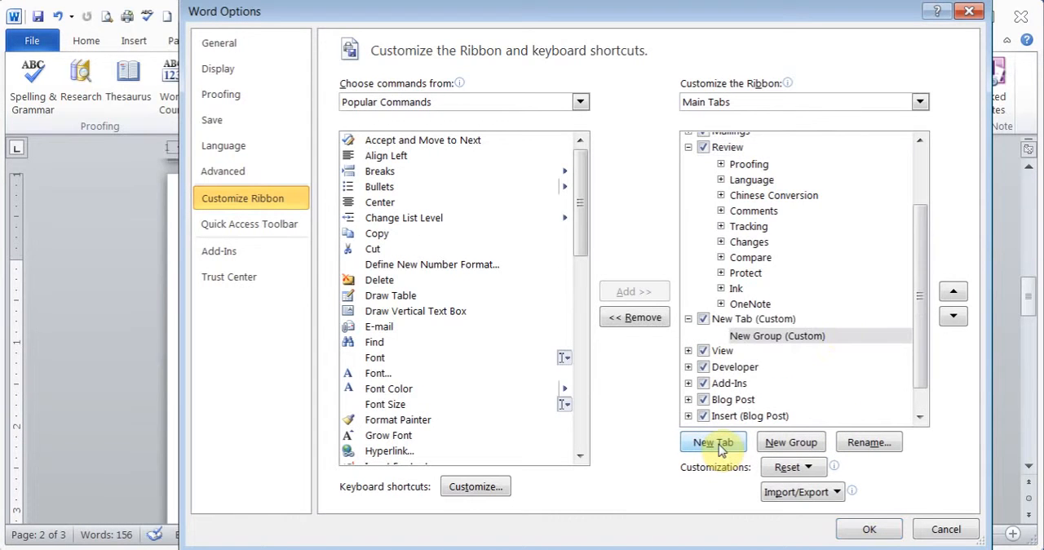
left_click(771, 337)
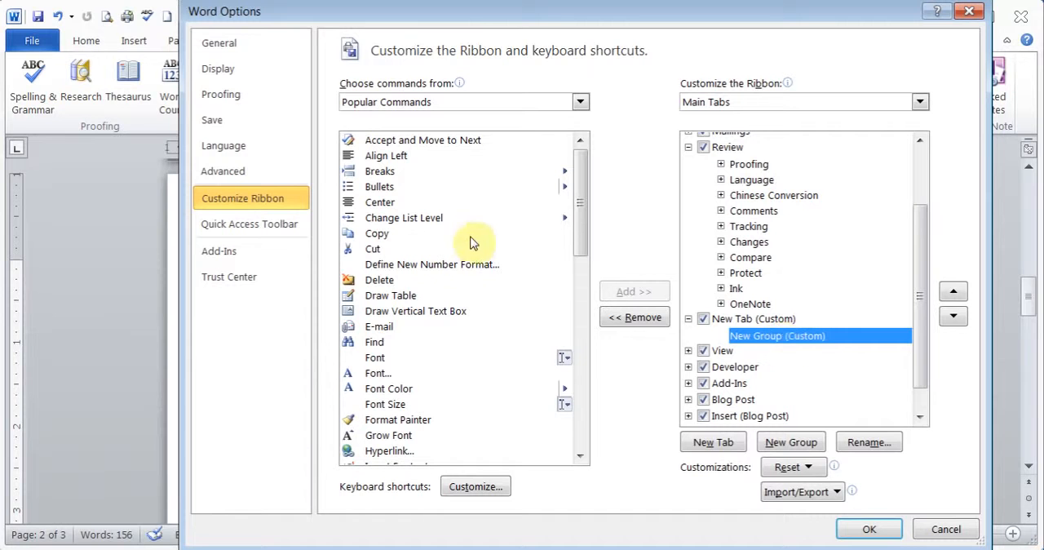
left_click_drag(375, 233, 760, 344)
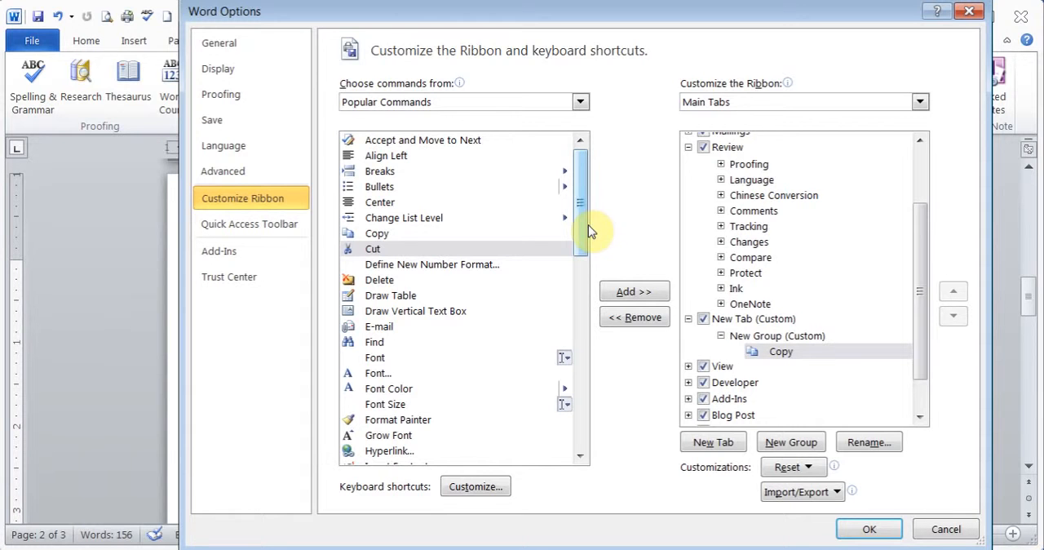
Show All Commands as the source for customizing the ribbon and discard the pending ribbon customization.
left_click(580, 102)
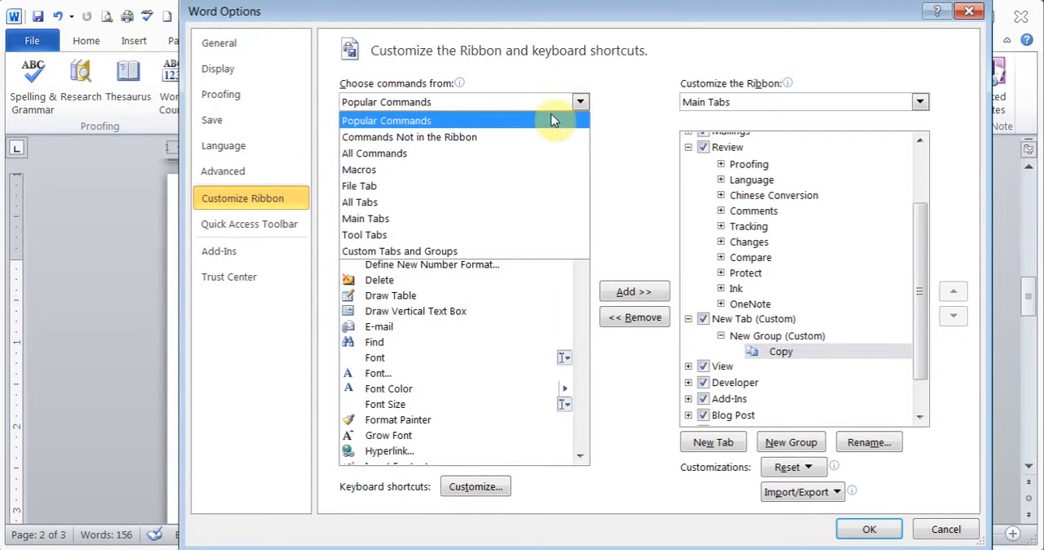
left_click(453, 155)
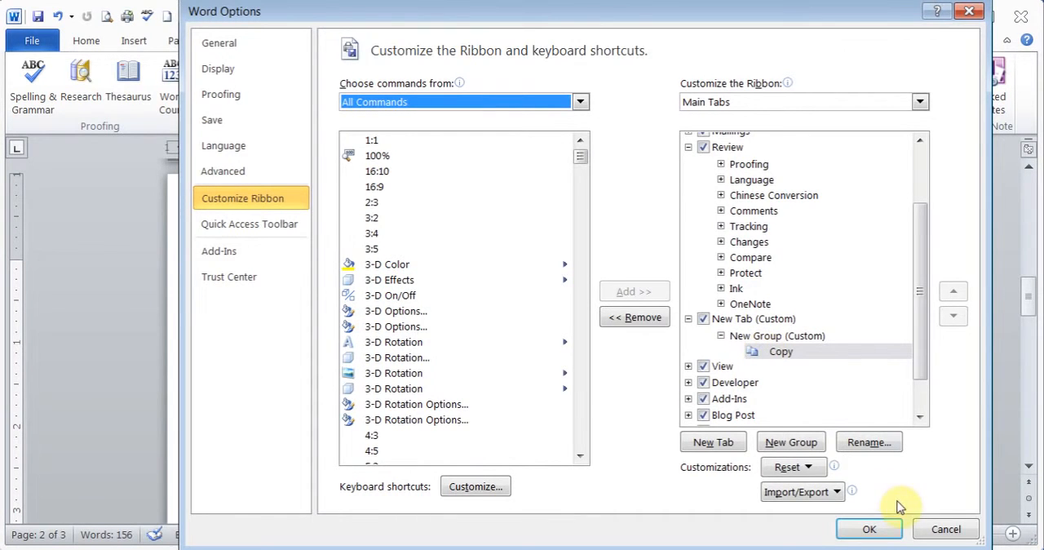
left_click(940, 530)
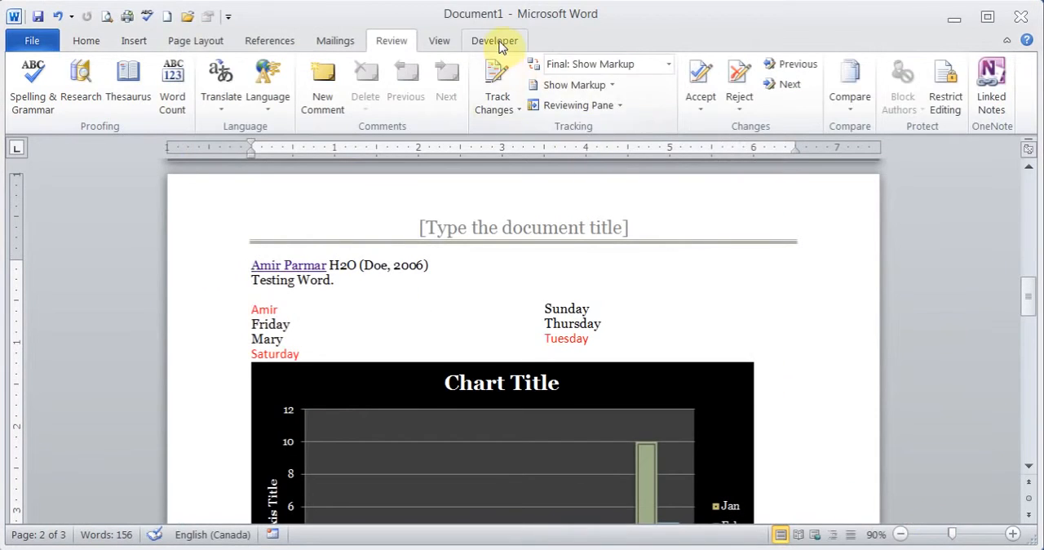
Look over the Developer commands, check the document's Word Count statistics and close them.
left_click(500, 43)
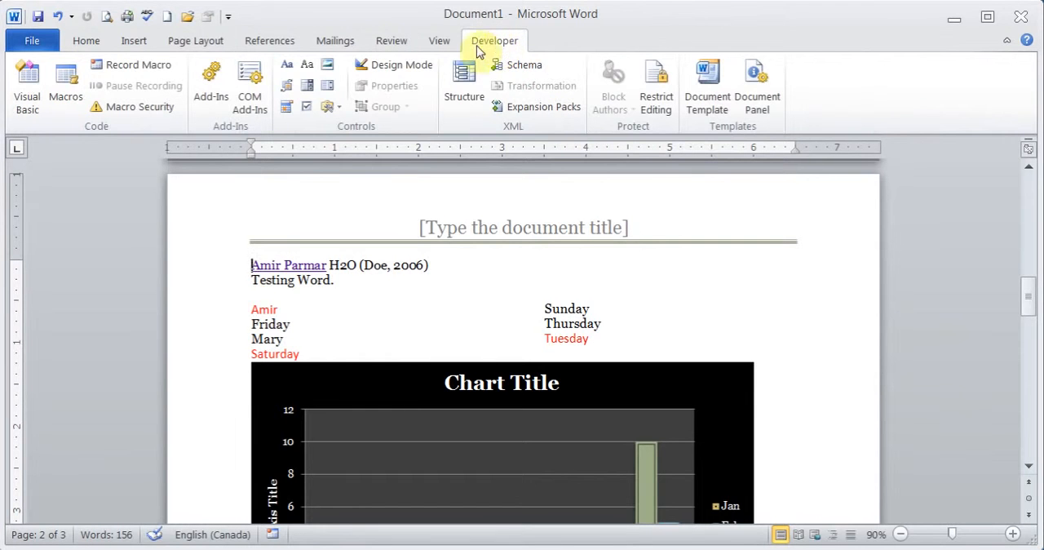
left_click(391, 42)
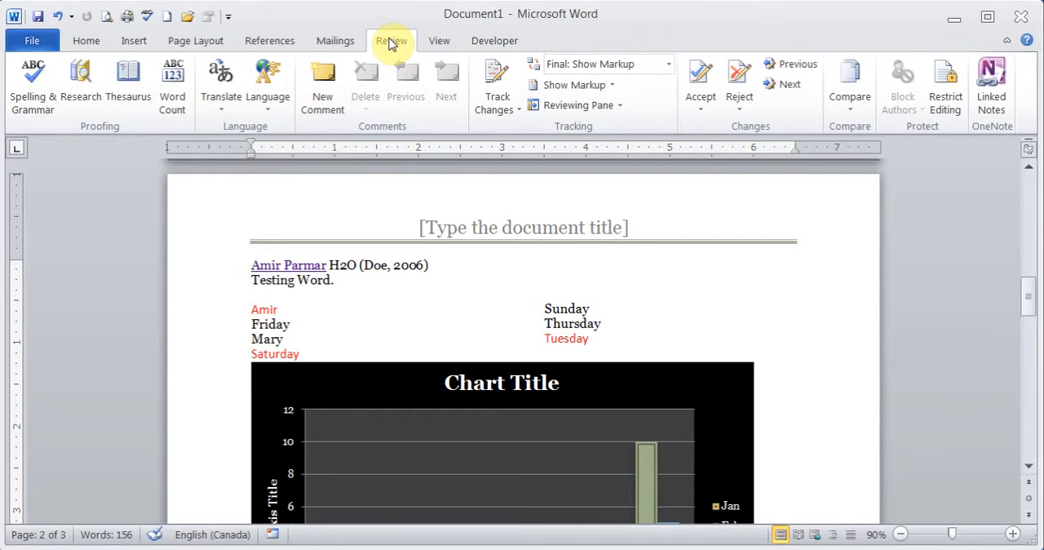
left_click(174, 101)
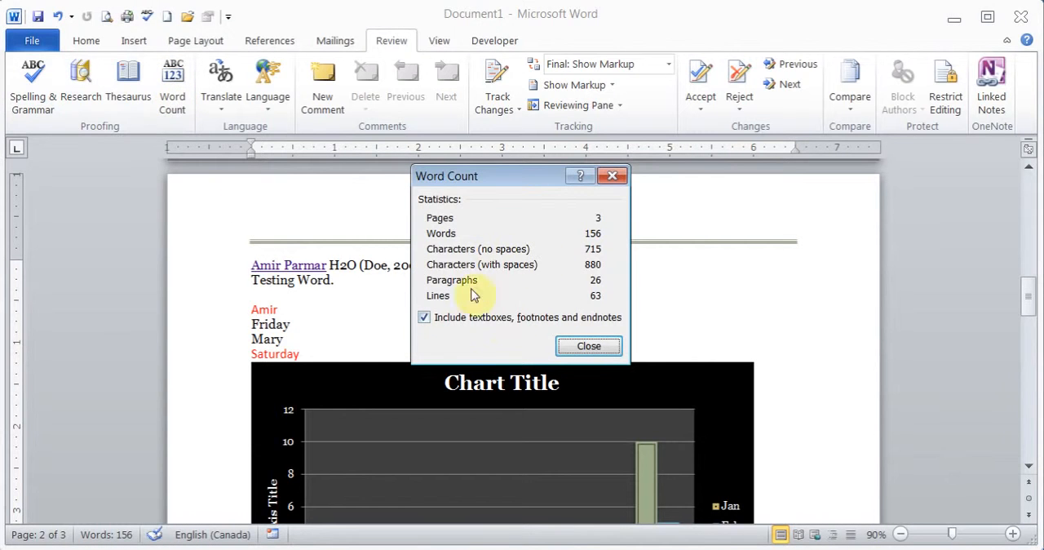
left_click(582, 352)
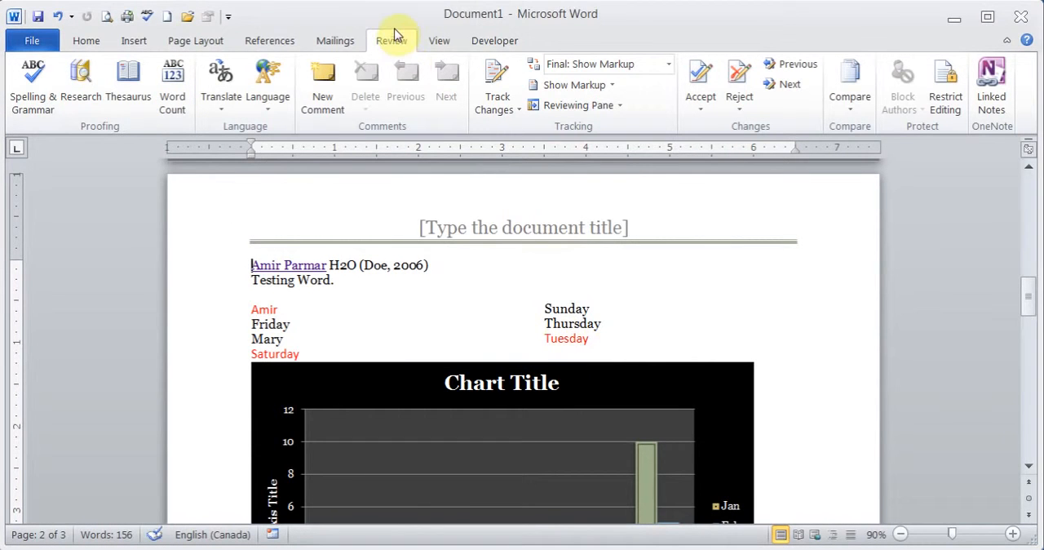
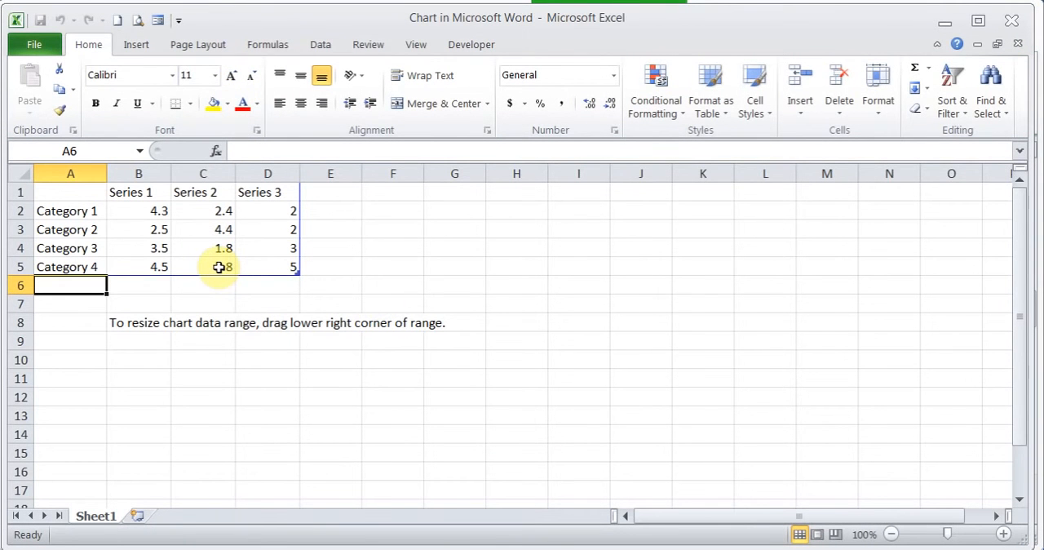
Set the Series 2 value for Category 4 to 10 in the chart's data sheet.
left_click(219, 268)
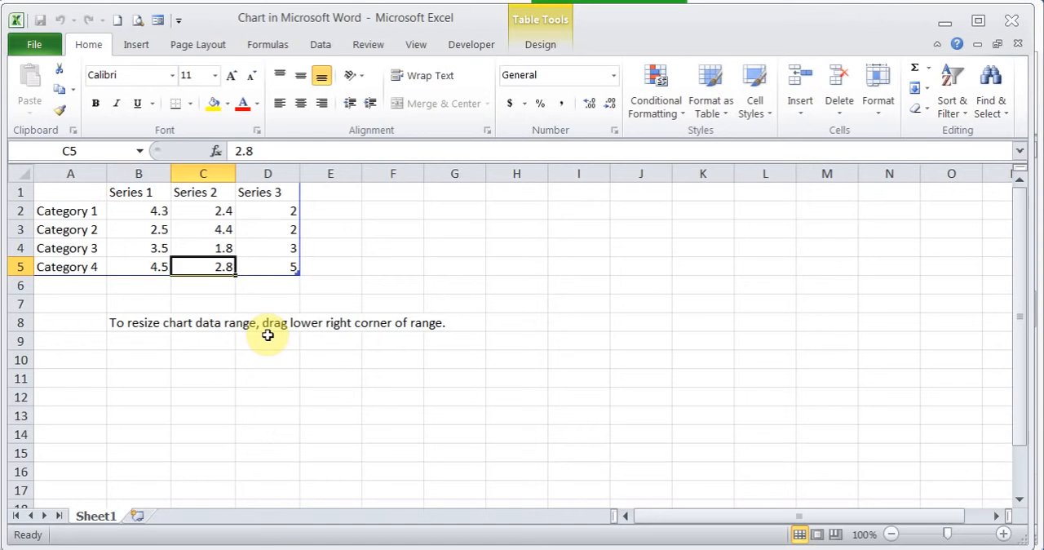
type("10")
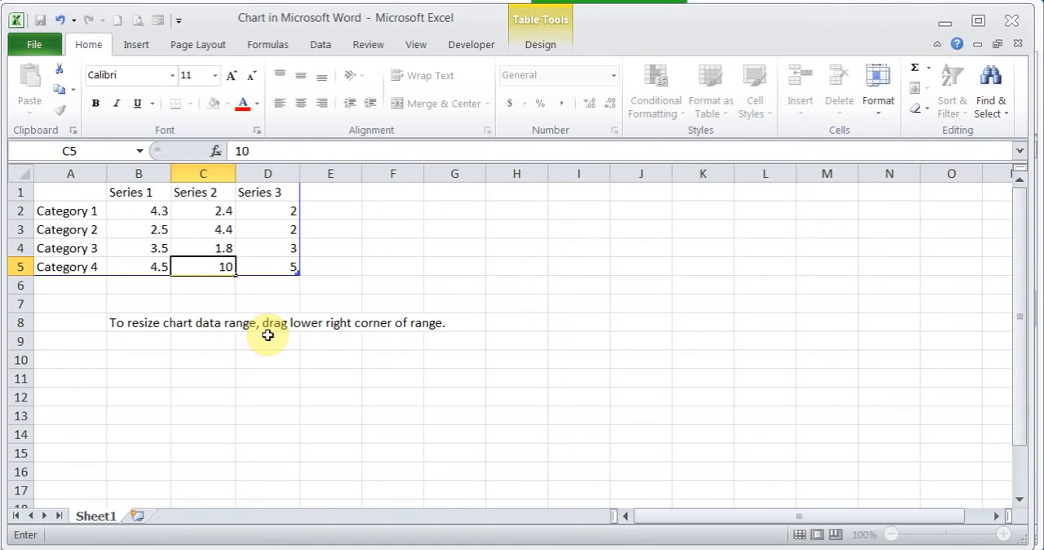
key("Return")
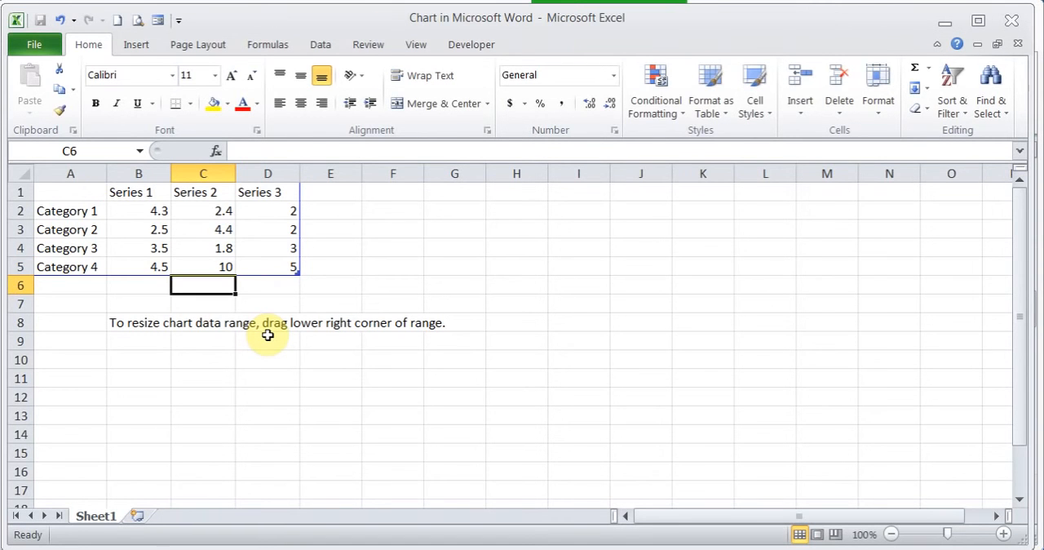
Rename the three series headers as Jan, Feb and mar, and close the chart's data sheet.
left_click(150, 192)
type("Jan")
key("Tab")
type("Feb")
key("Tab")
type("mar")
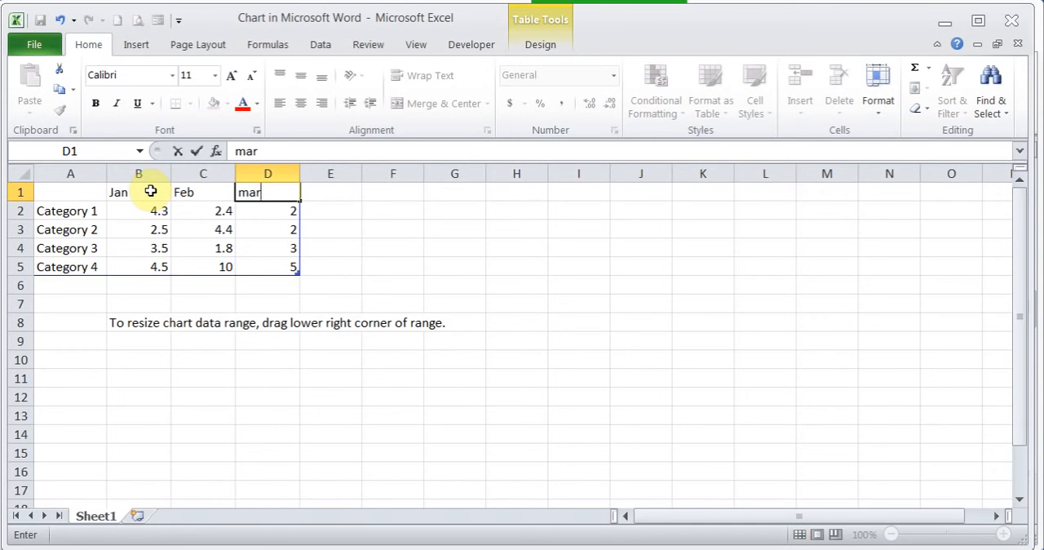
key("Tab")
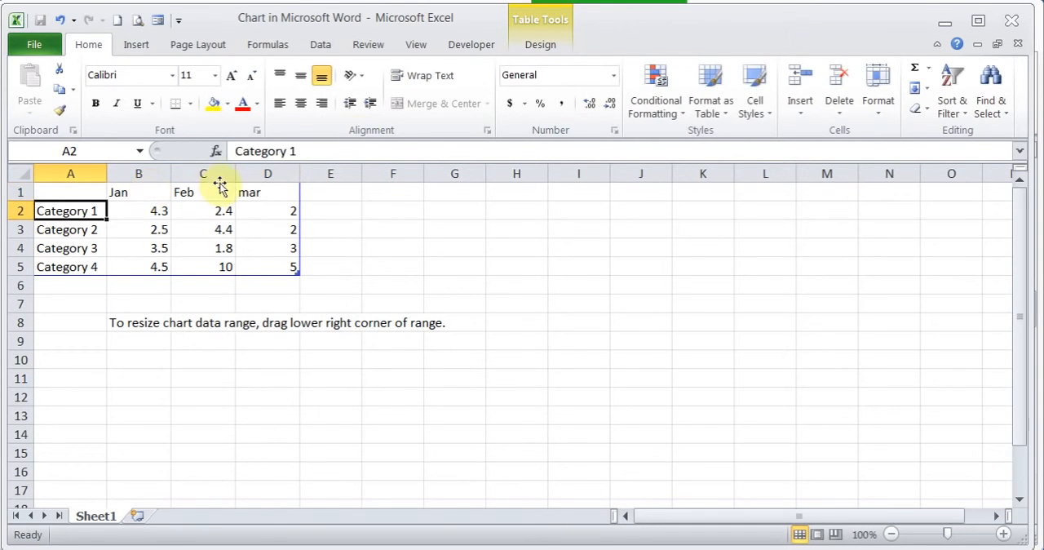
left_click(1012, 20)
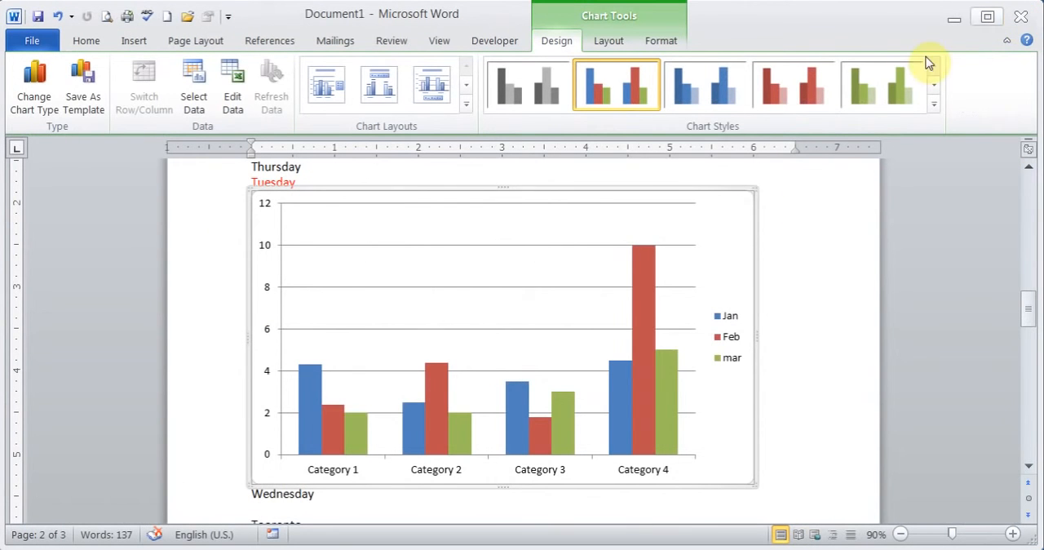
Apply the multicolour chart style with bevelled columns on a black background to the column chart.
left_click(723, 349)
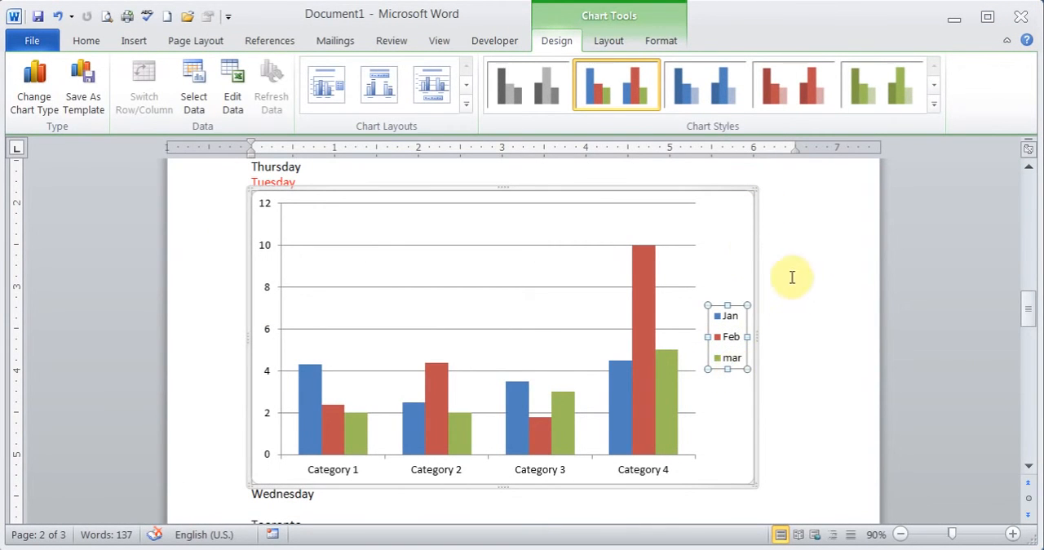
left_click(750, 243)
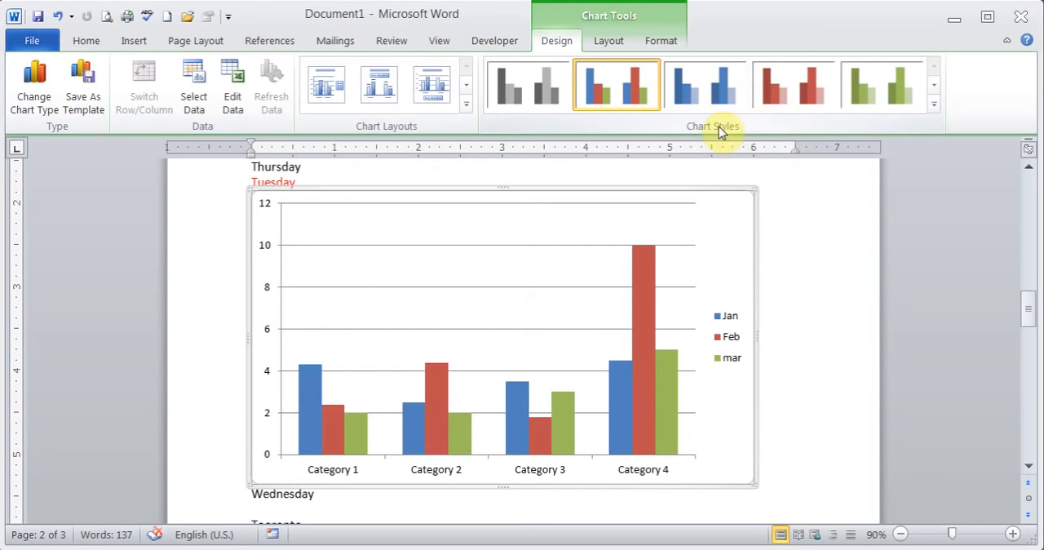
left_click(933, 106)
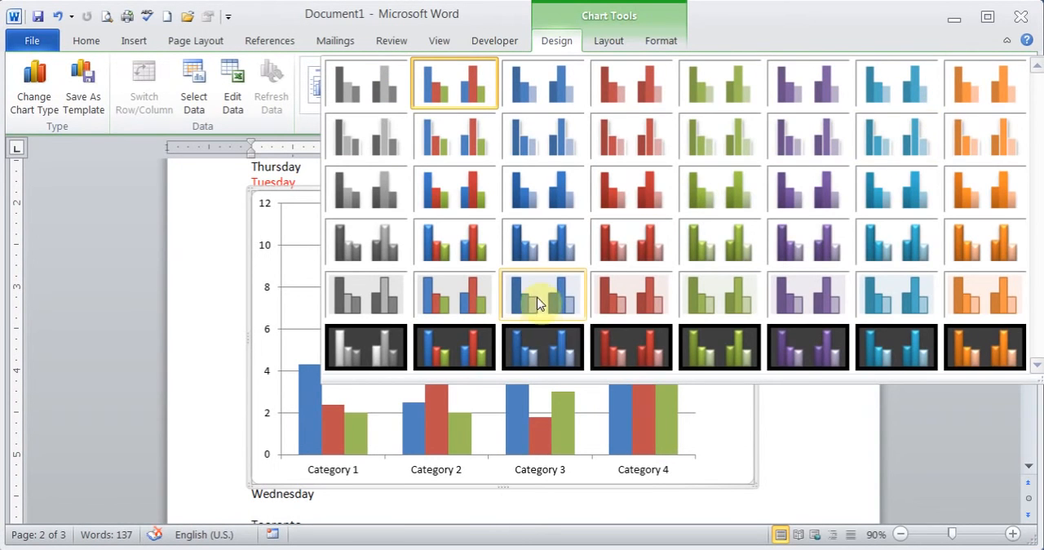
left_click(453, 347)
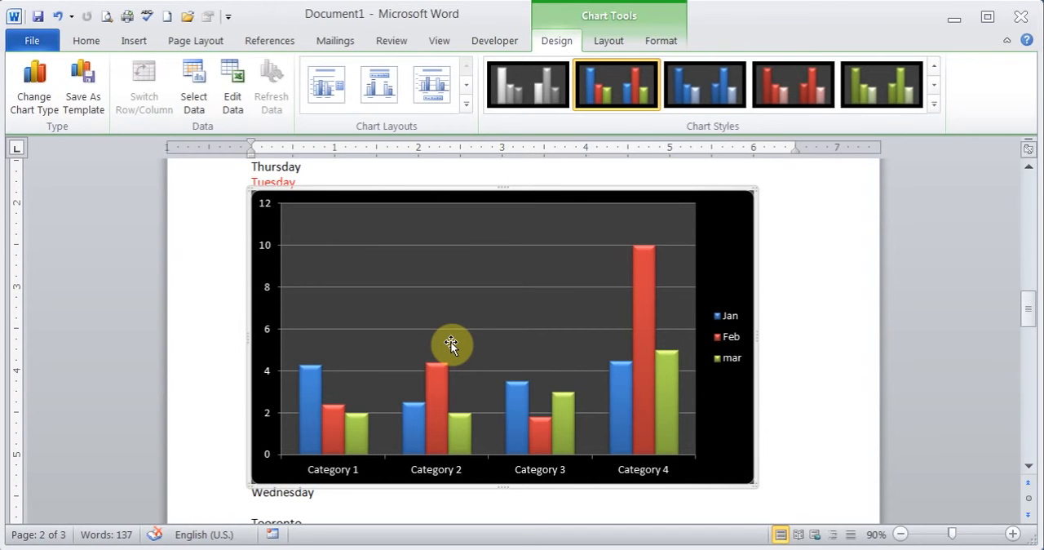
left_click(734, 322)
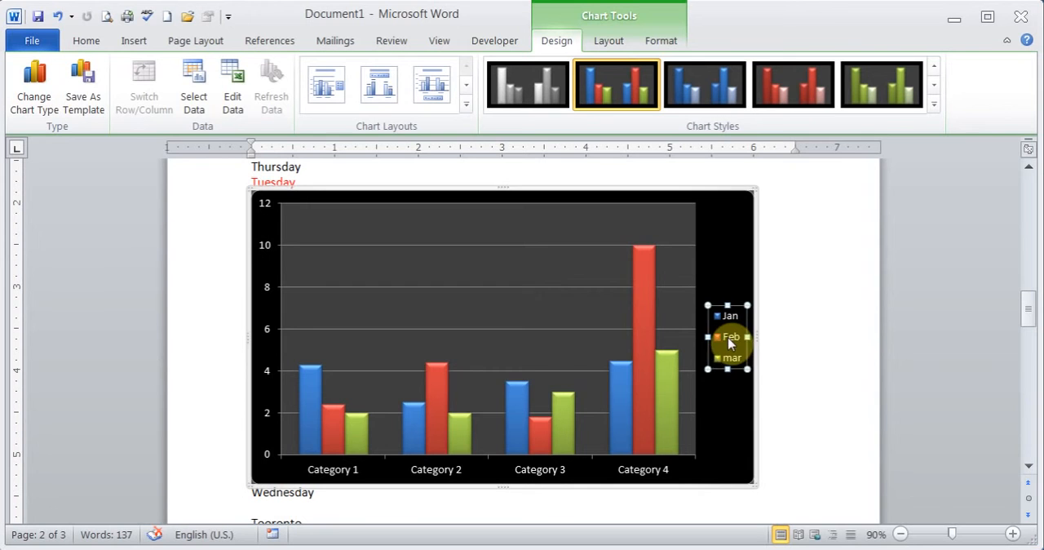
left_click(725, 399)
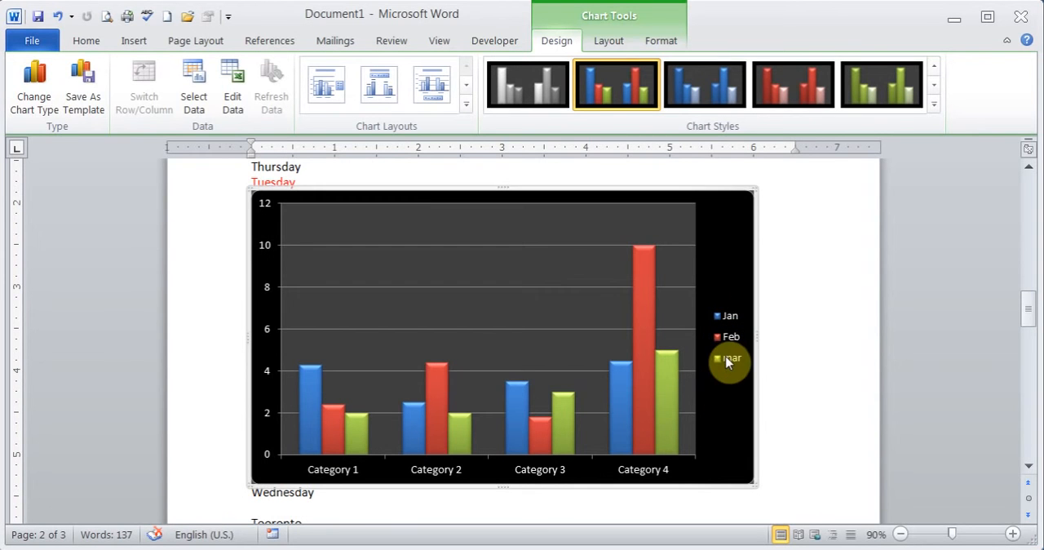
left_click(599, 44)
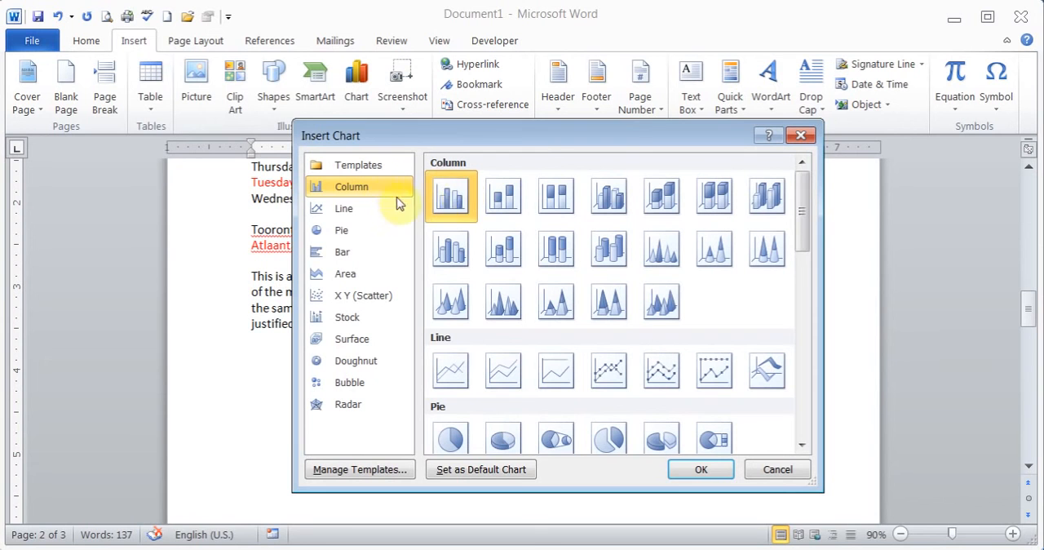
Insert a clustered column chart with the default sample data and close its data sheet.
left_click(703, 466)
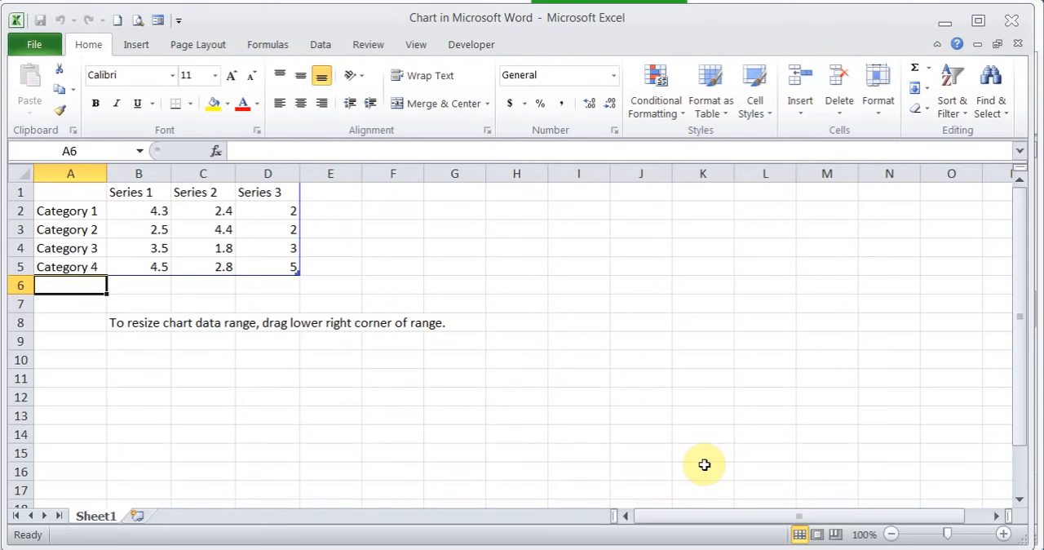
left_click(1011, 22)
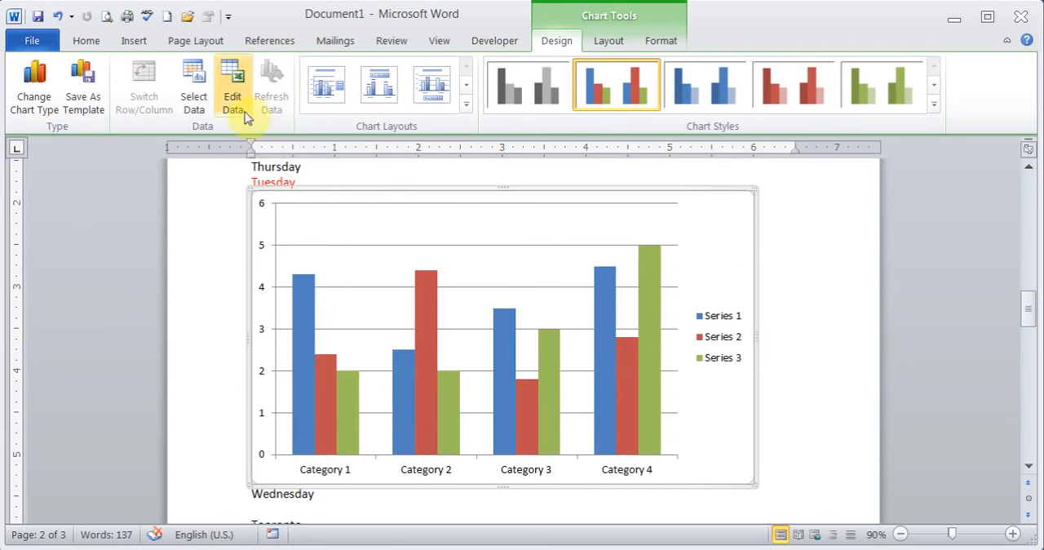
Show a data table without legend keys below the chart.
right_click(709, 238)
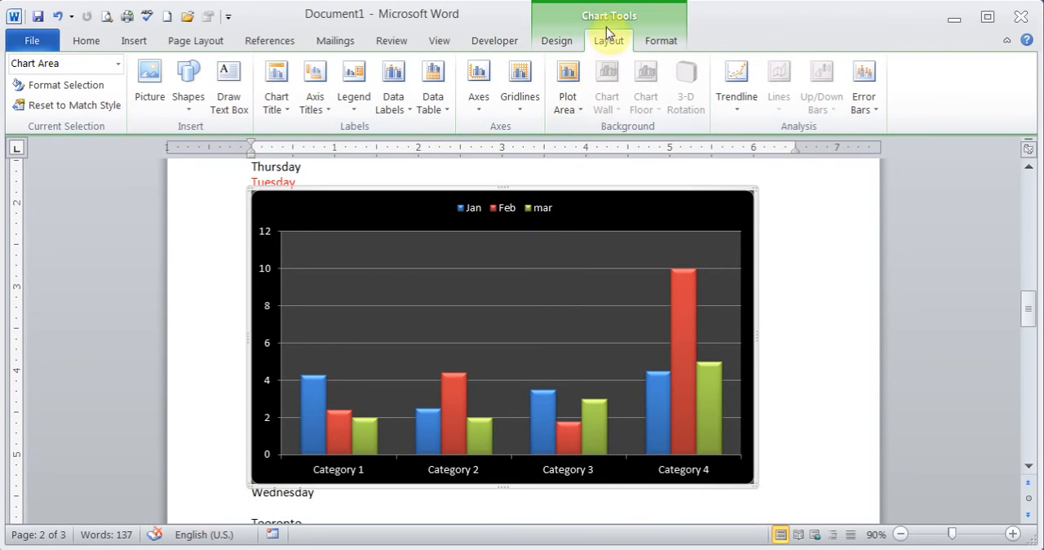
left_click(433, 98)
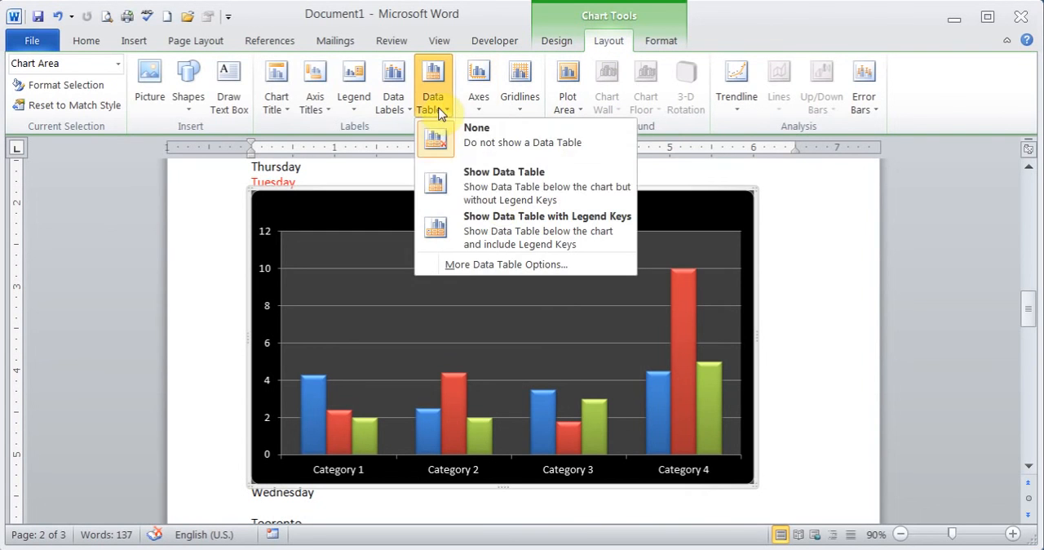
left_click(499, 203)
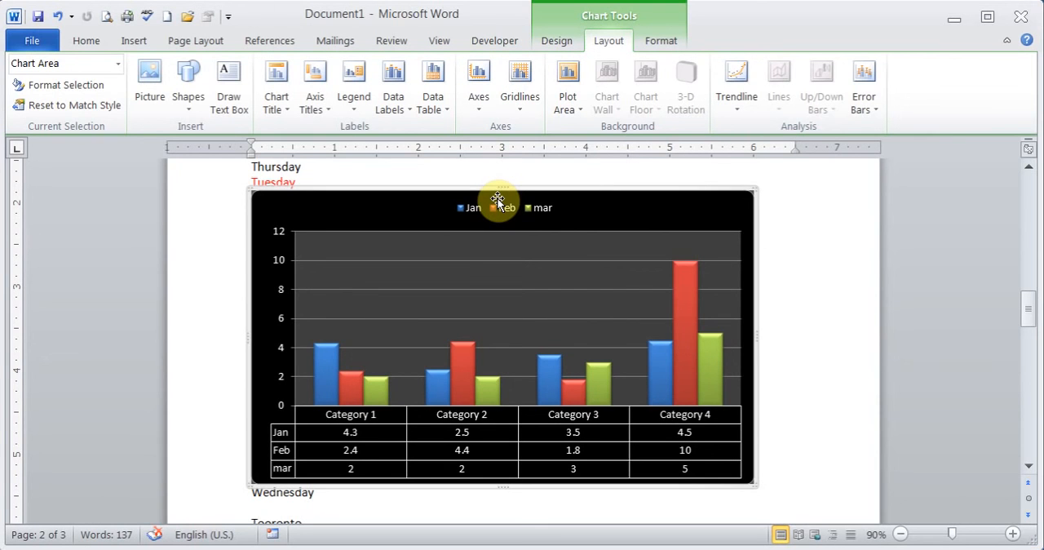
Try minor horizontal gridlines alone on the chart and settle on Major & Minor Gridlines.
left_click(524, 109)
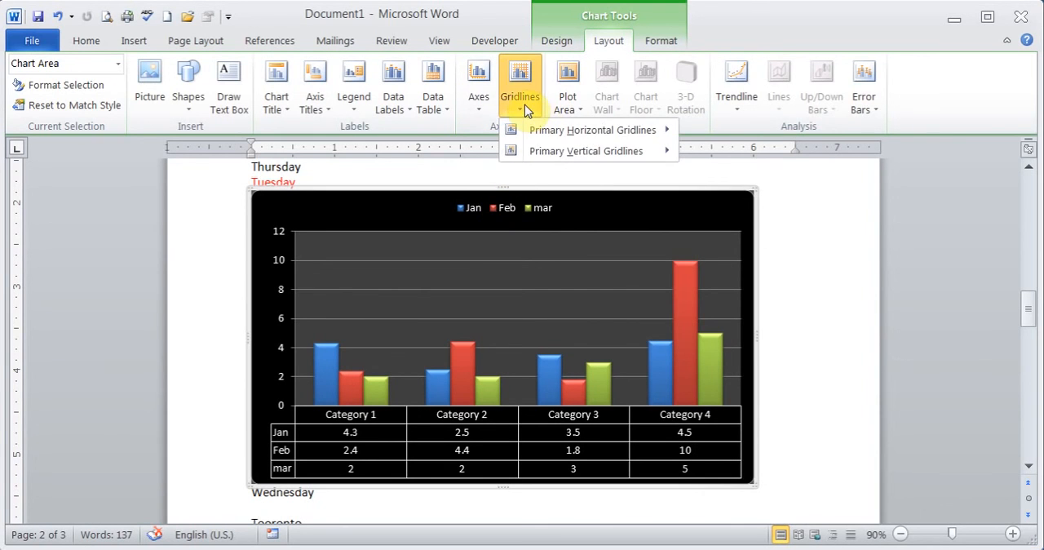
mouse_move(548, 137)
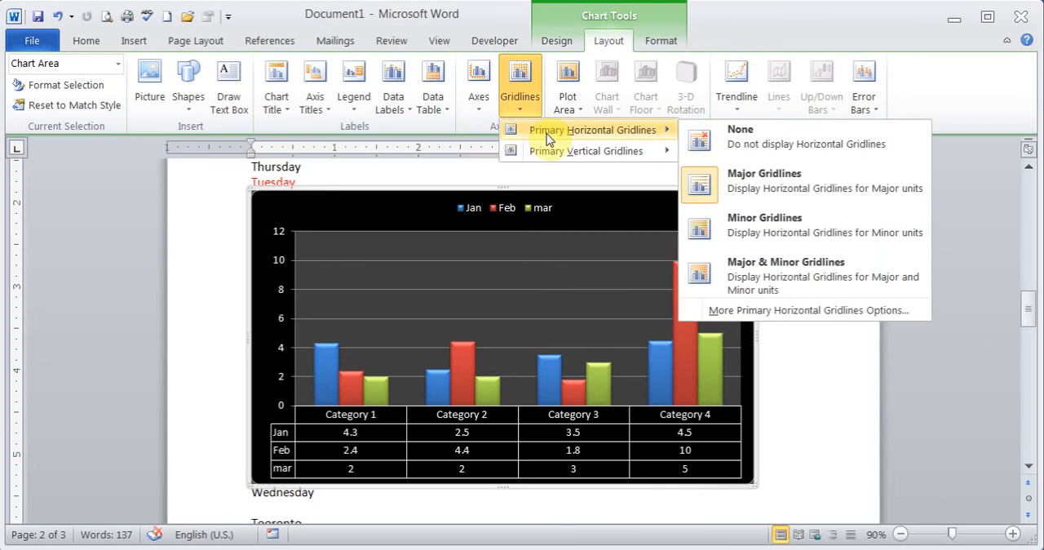
left_click(753, 233)
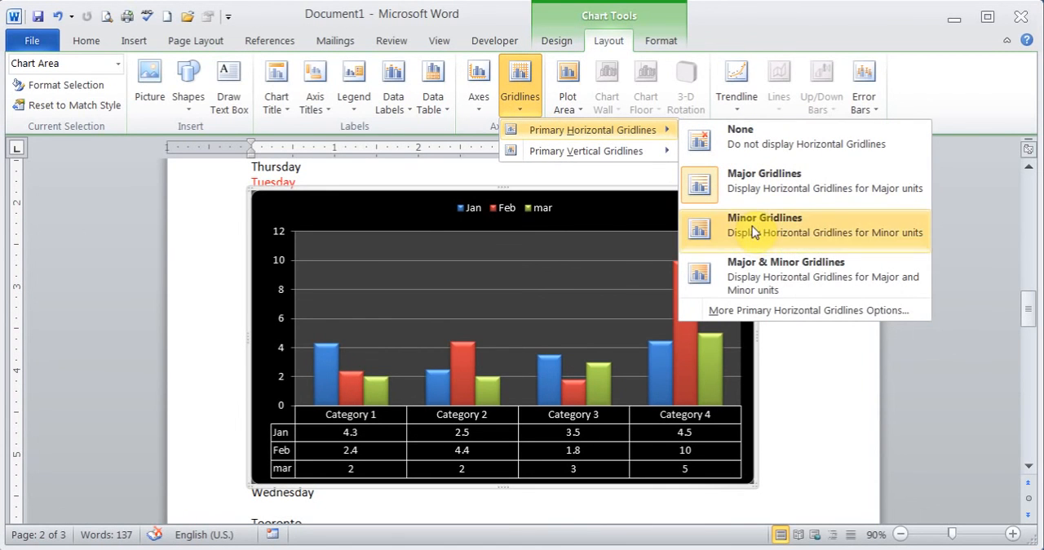
left_click(849, 236)
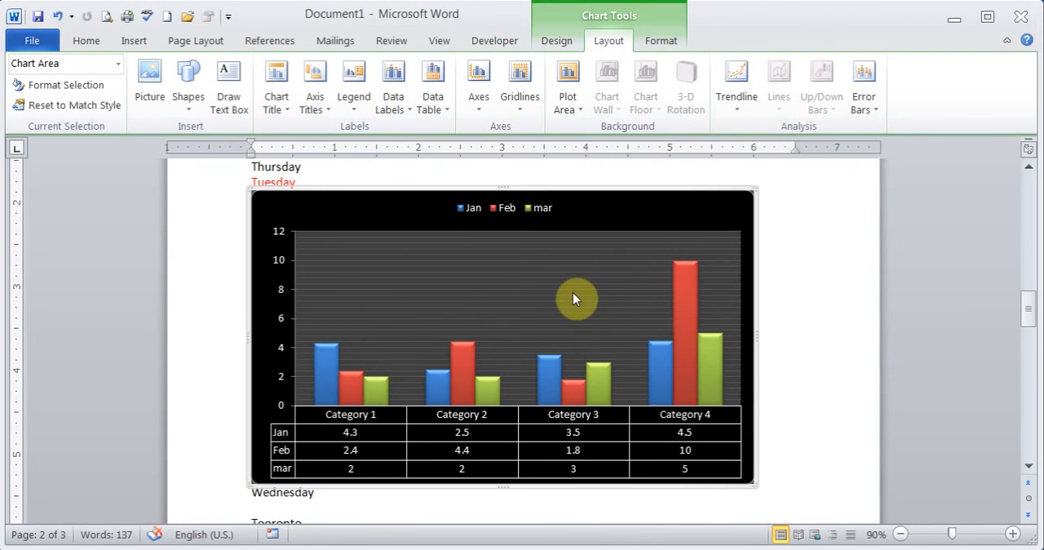
left_click(518, 103)
mouse_move(584, 134)
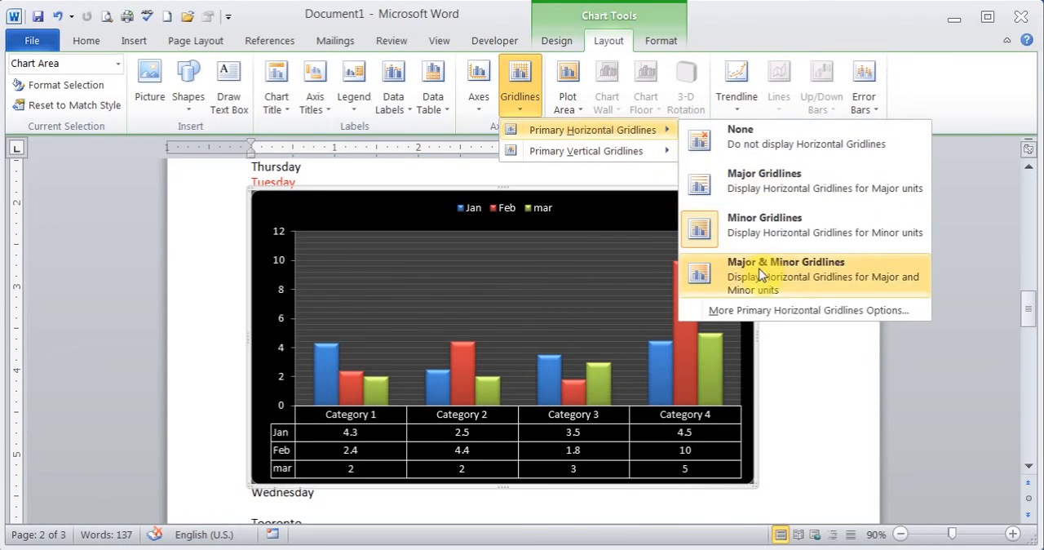
left_click(754, 265)
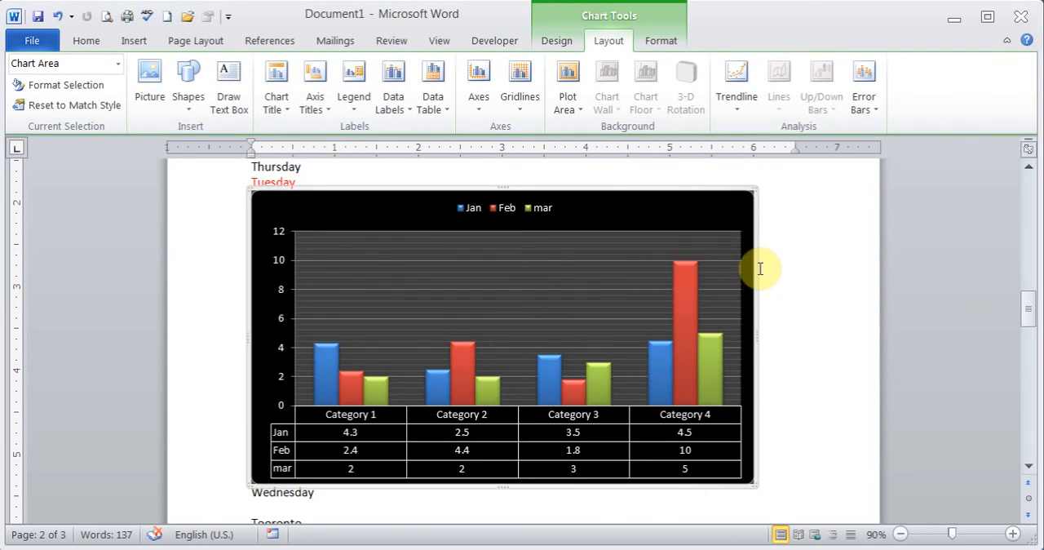
left_click(277, 102)
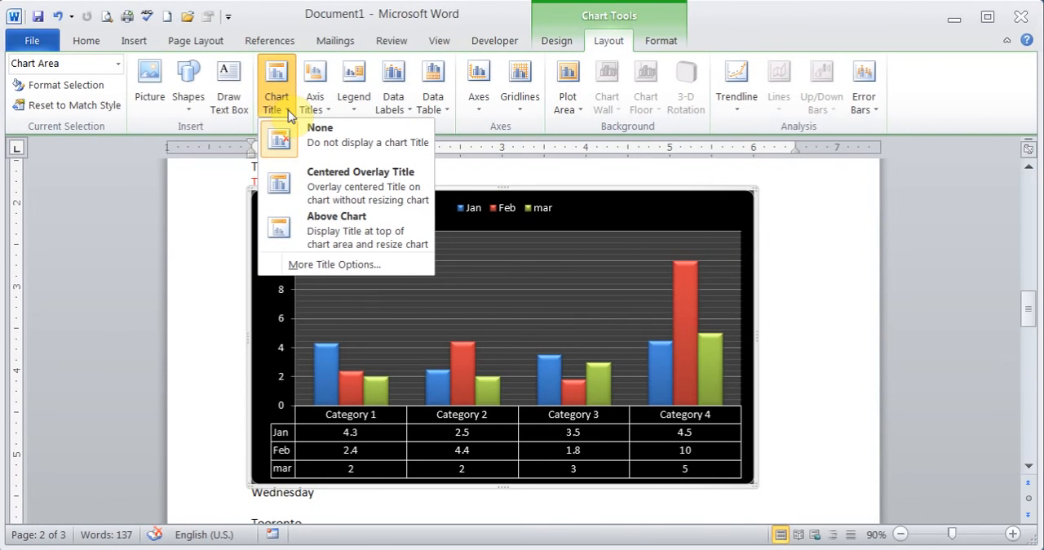
left_click(571, 43)
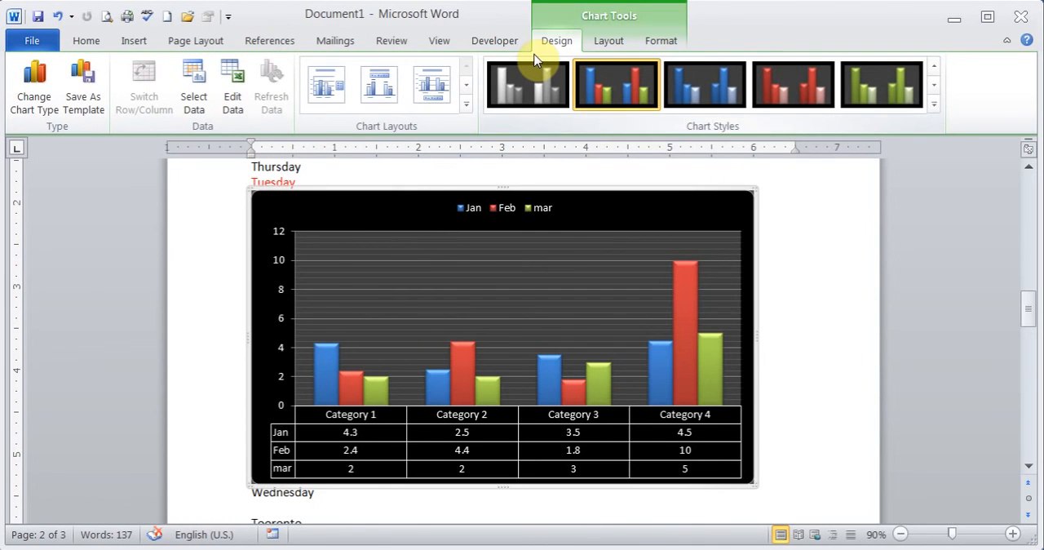
left_click(610, 42)
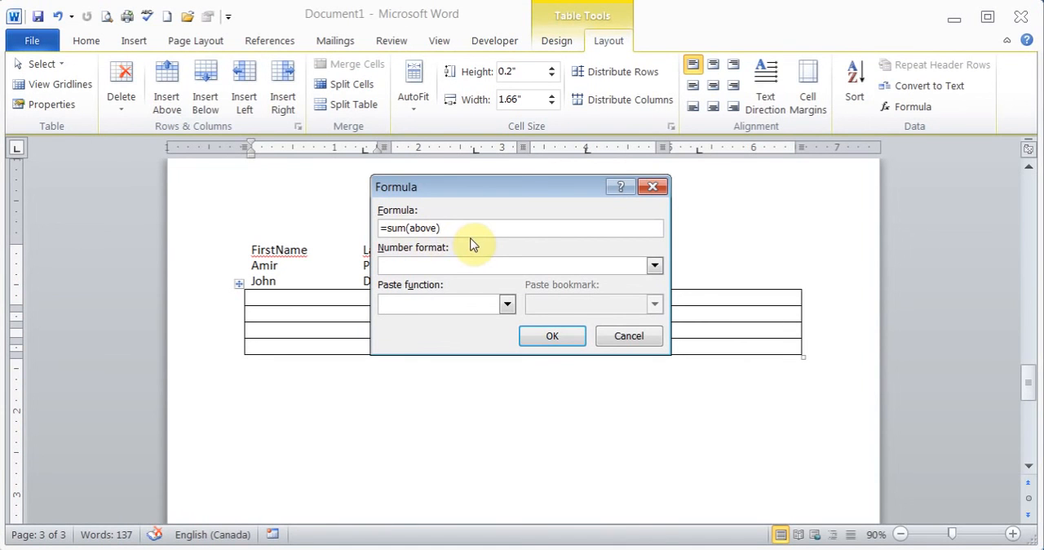
Look over the available functions and number formats, and insert the formula =sum(above) in the bottom cell of the table's first column.
left_click(506, 304)
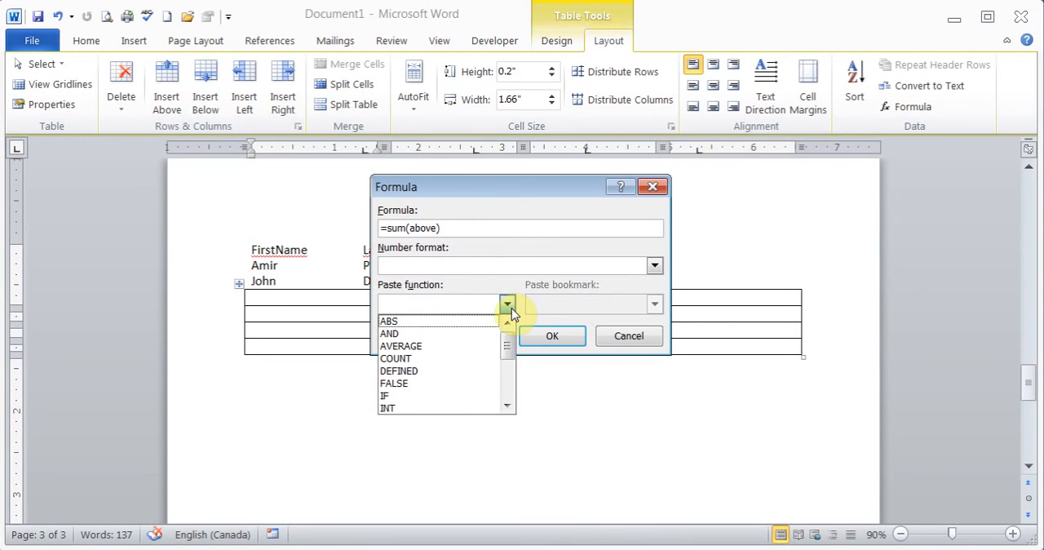
left_click(506, 304)
left_click(655, 265)
left_click(655, 265)
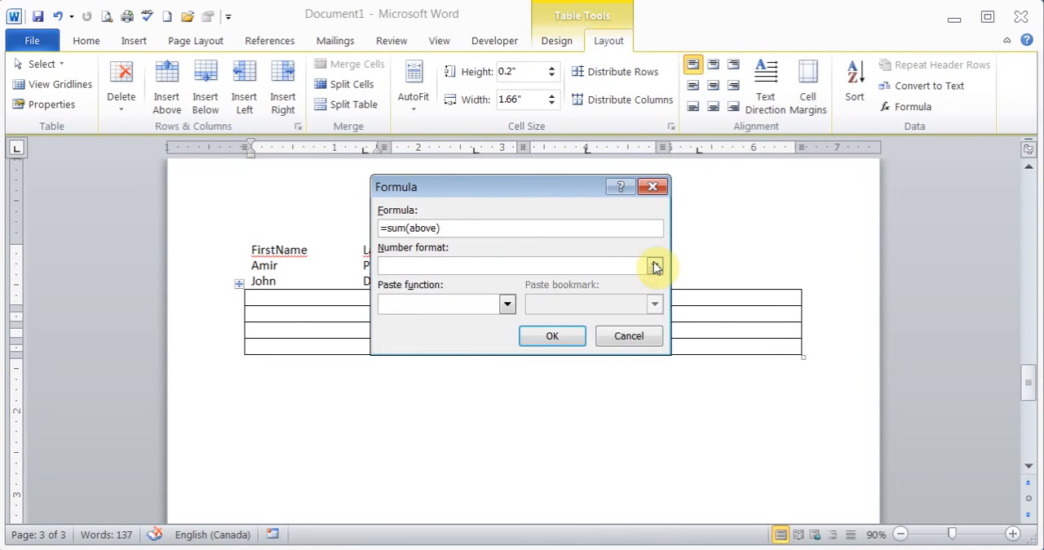
left_click(548, 343)
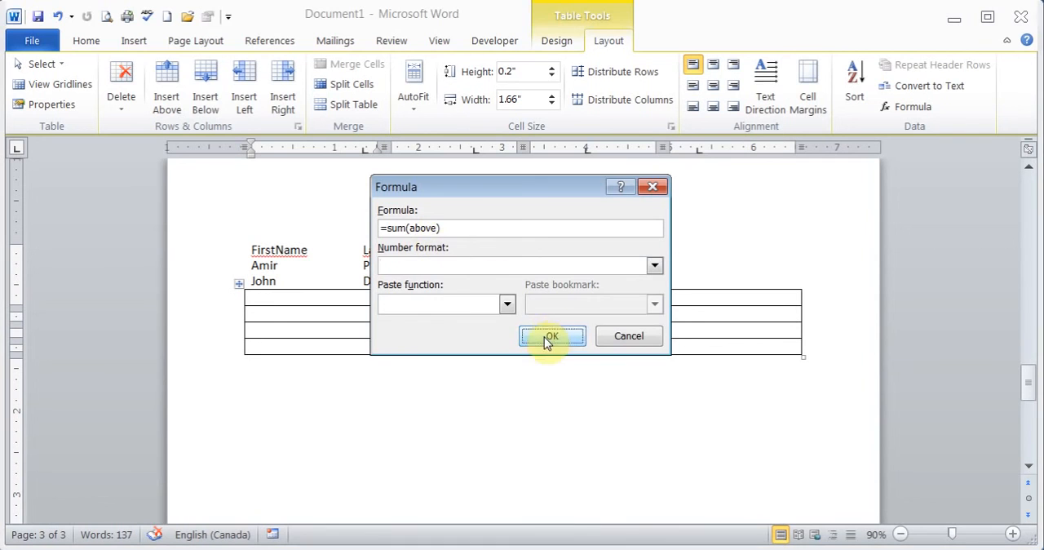
Enter 1, 2 and 3 in the top three cells of the table's first column.
left_click(257, 296)
type("1")
key("Down")
type("2")
key("Down")
type("3")
key("Tab")
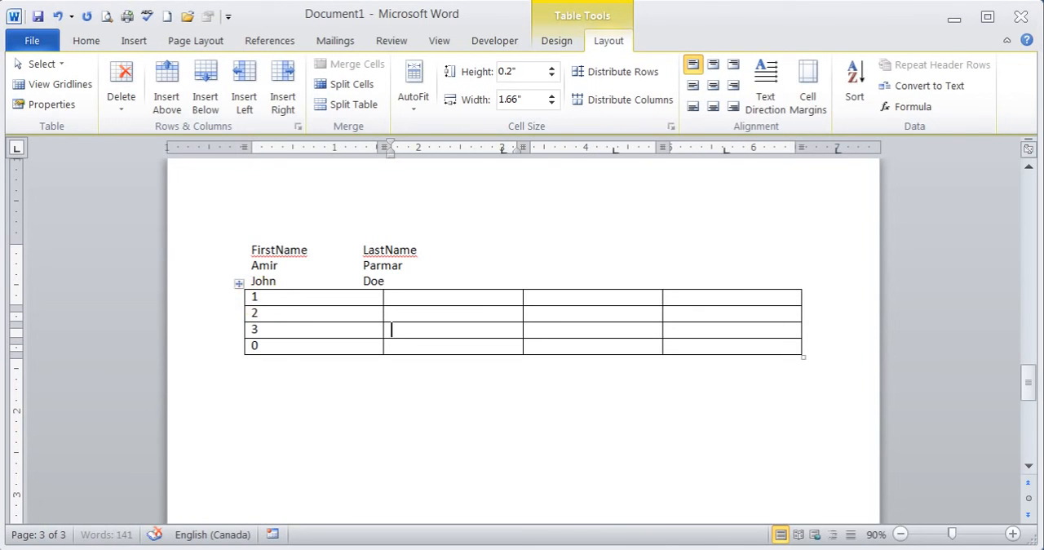
Replace the old result in the first column's bottom cell with a fresh =sum(above) formula.
left_click(273, 345)
key("shift+Left")
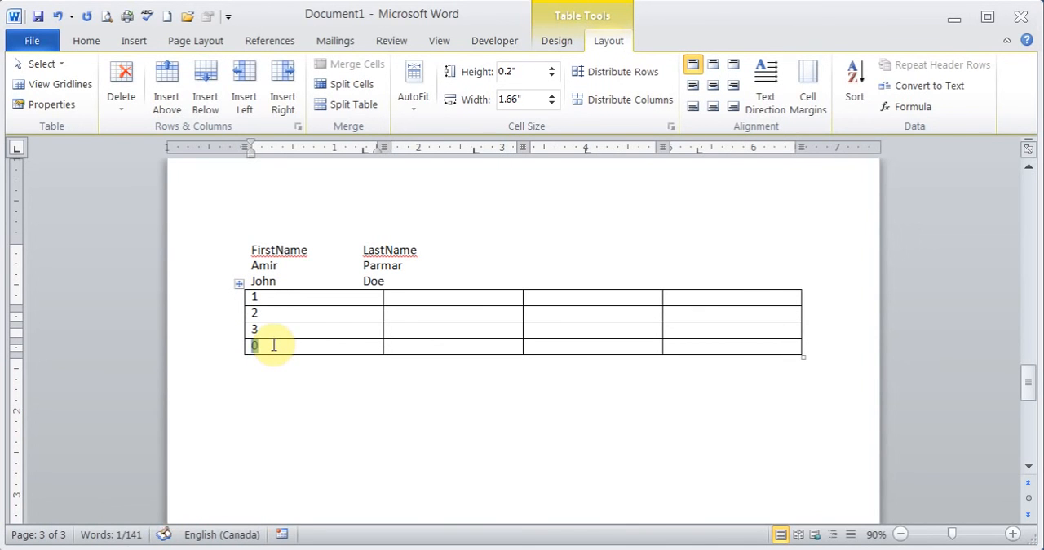
left_click(918, 106)
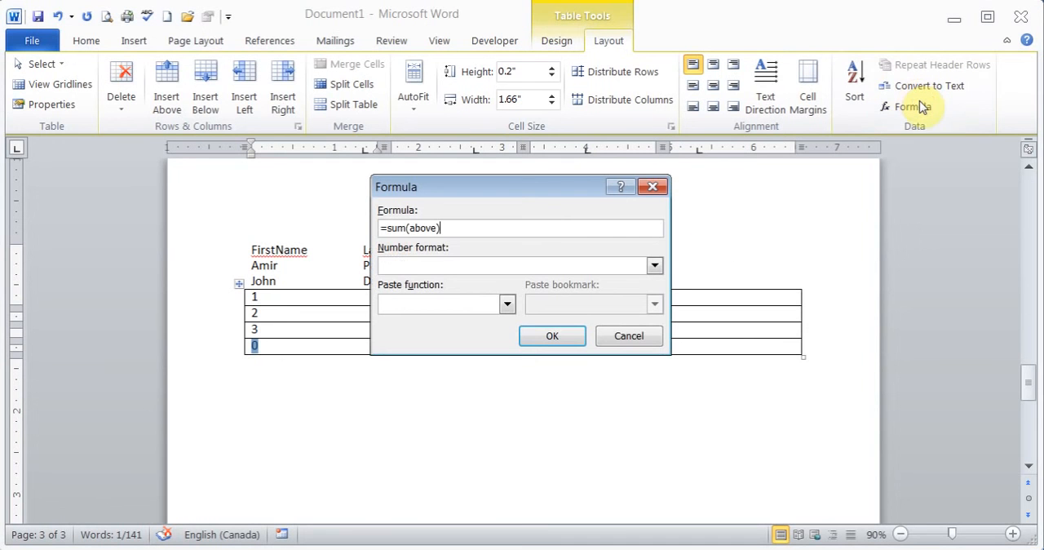
left_click(541, 335)
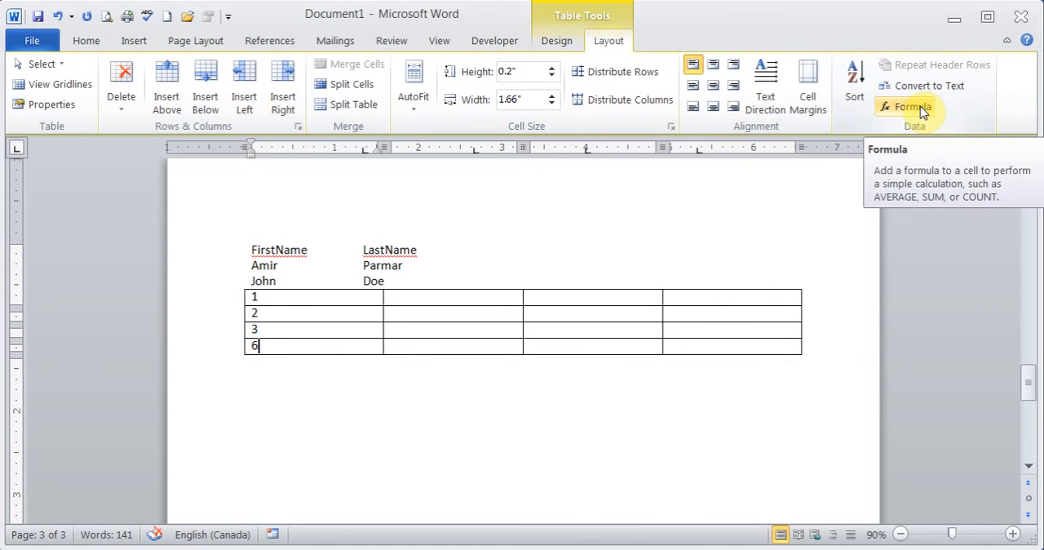
left_click(531, 378)
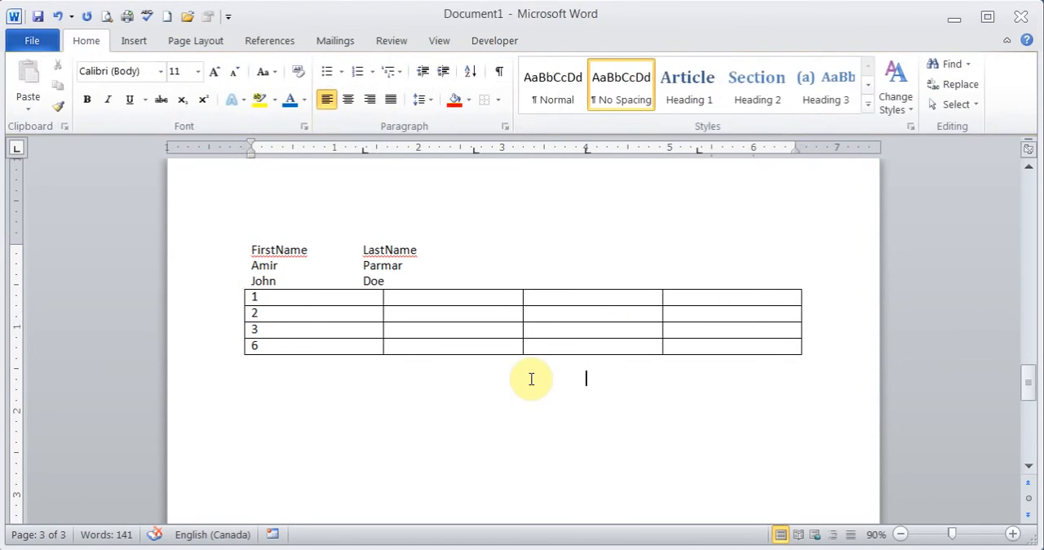
Select the full name in the first line of page 2 and open the hyperlink settings for it.
key("Return")
key("Return")
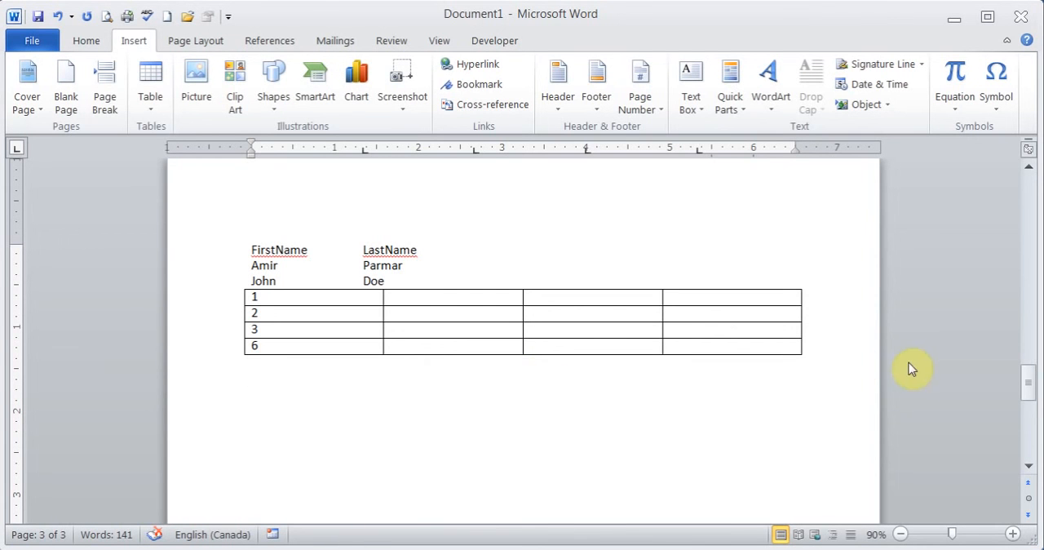
left_click_drag(1032, 380, 1020, 288)
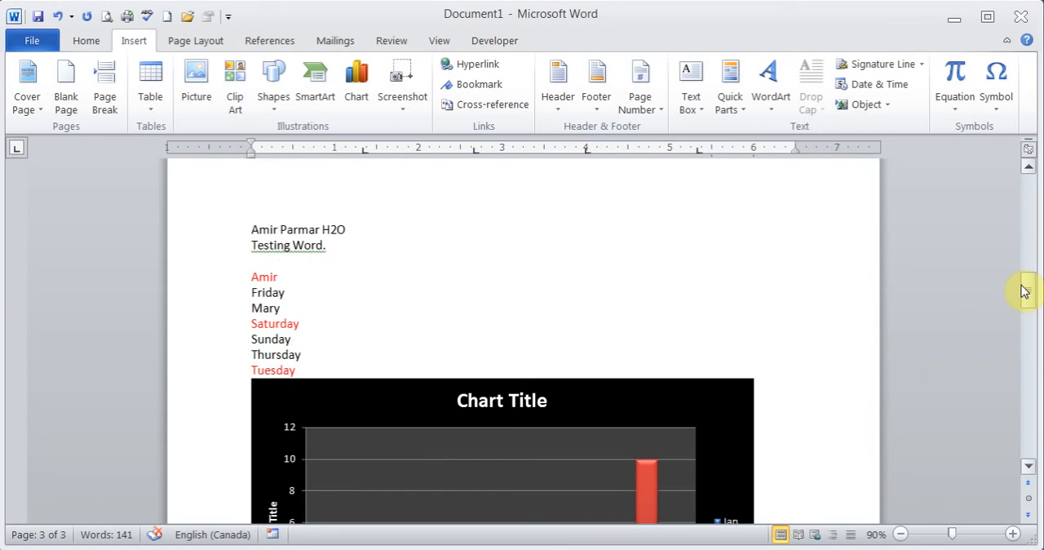
left_click(254, 231)
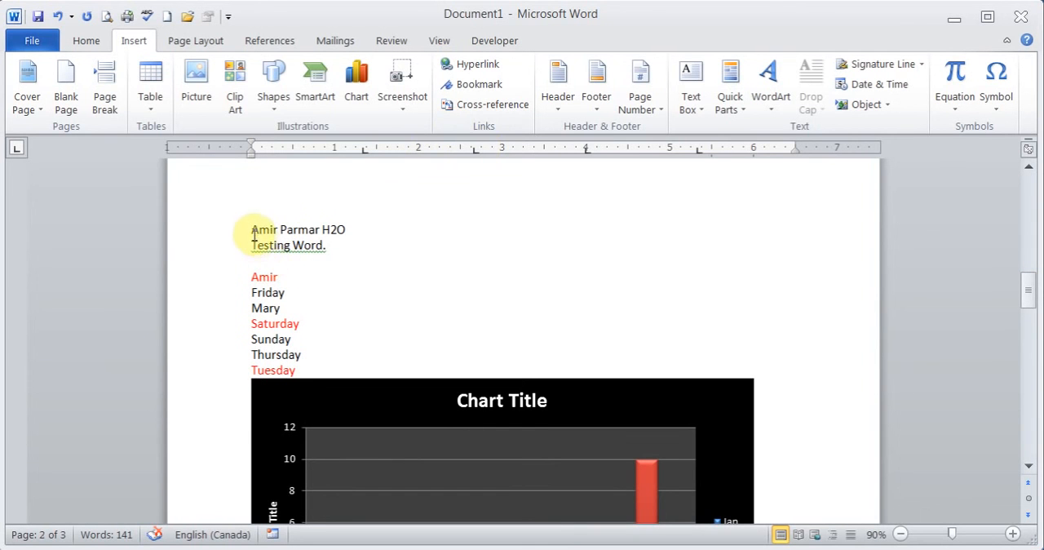
left_click_drag(253, 229, 314, 235)
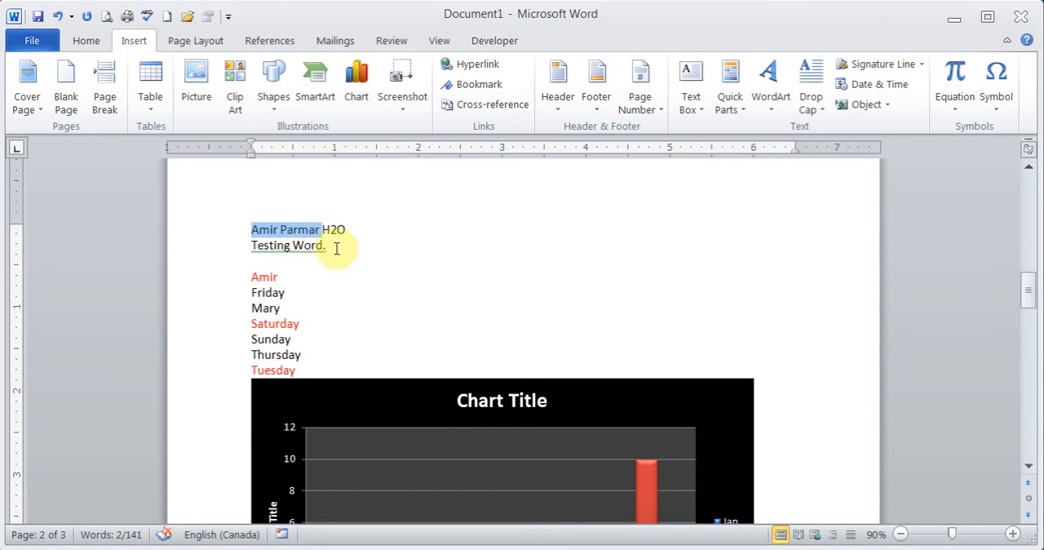
left_click(479, 71)
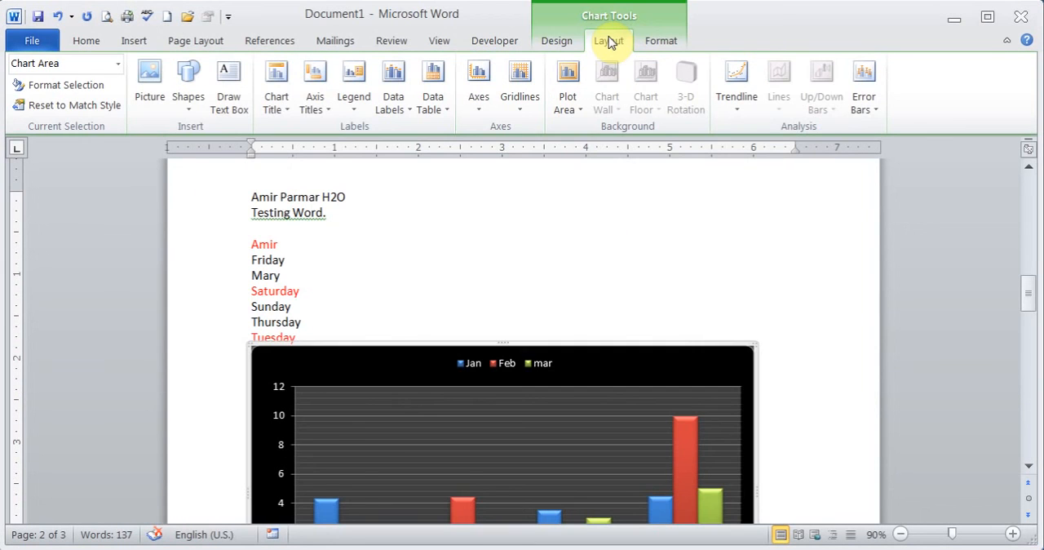
Apply Layout 9 to the chart, with a chart title, axis titles and a legend beside the plot.
left_click(548, 45)
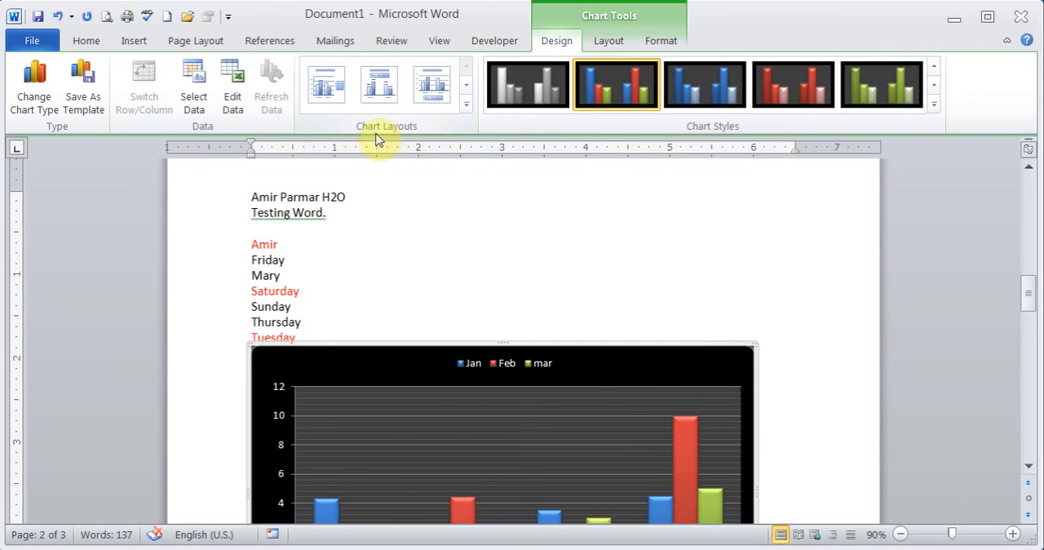
left_click(466, 106)
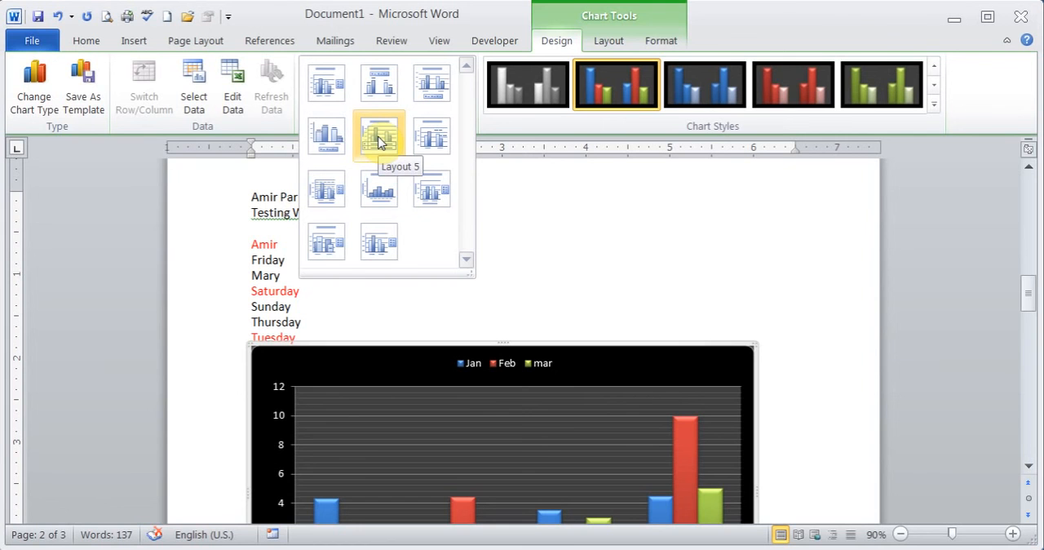
left_click(437, 194)
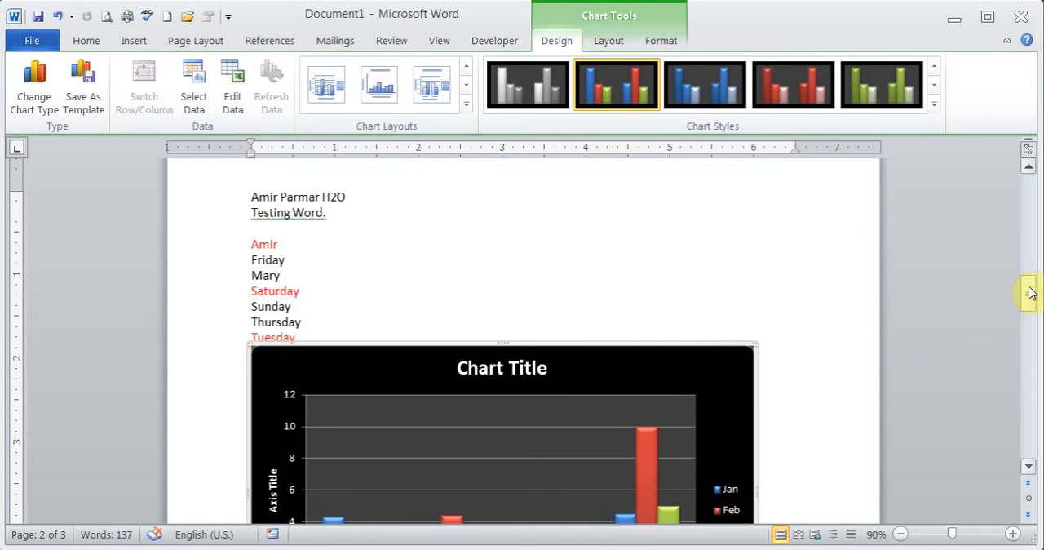
Begin a =sum( formula in the bottom cell of the empty table's first column.
left_click_drag(1029, 292, 1030, 382)
left_click(307, 304)
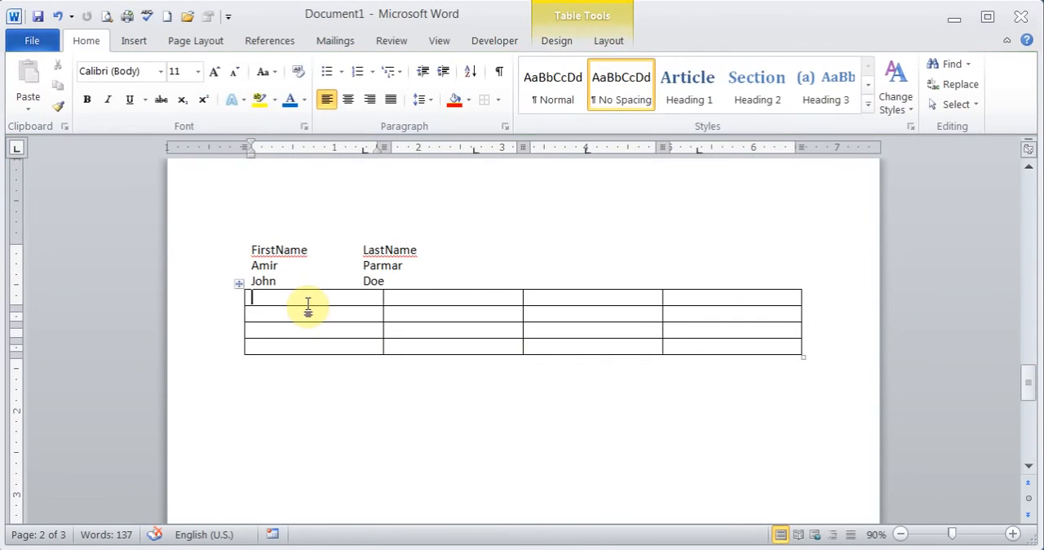
left_click(303, 347)
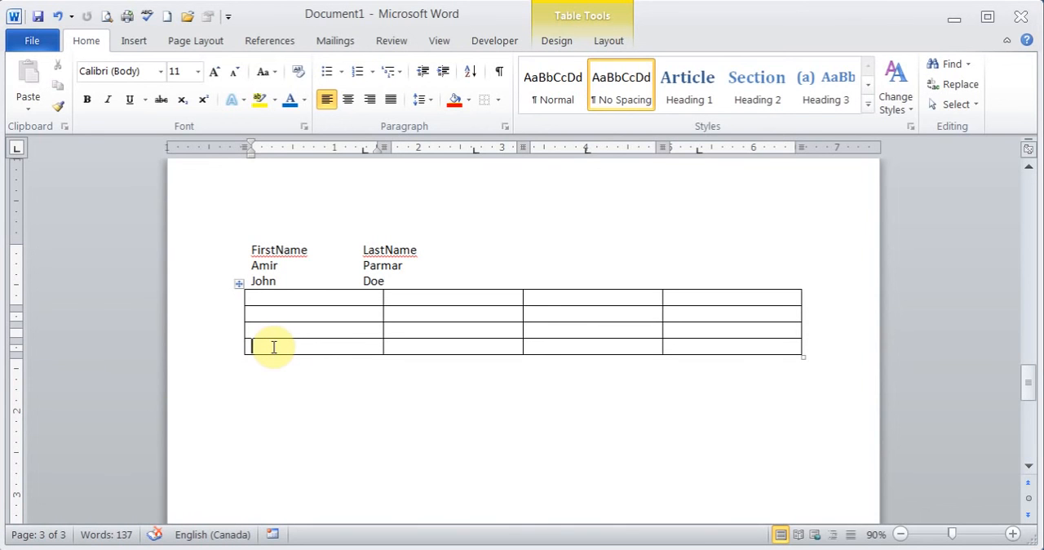
left_click(607, 42)
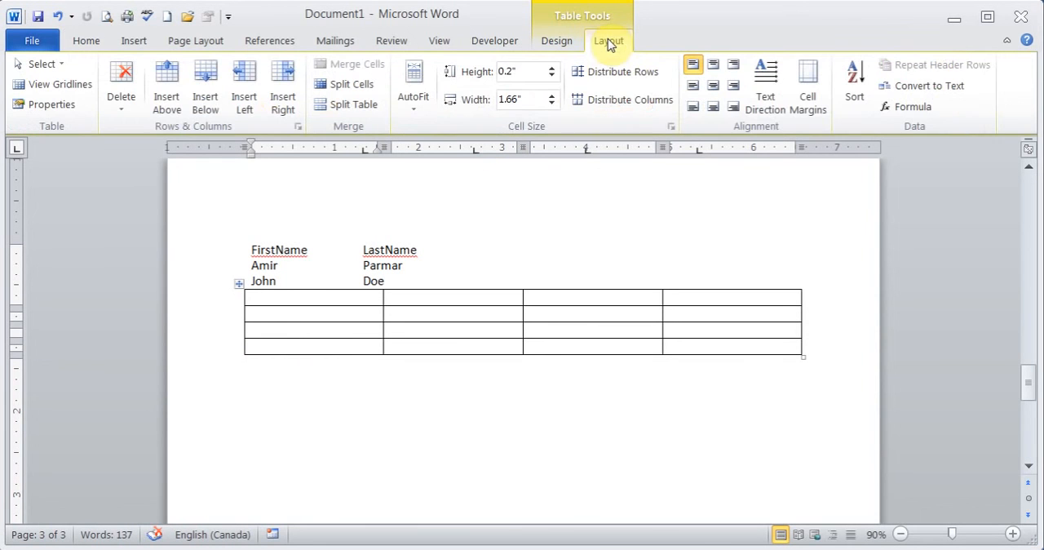
left_click(913, 111)
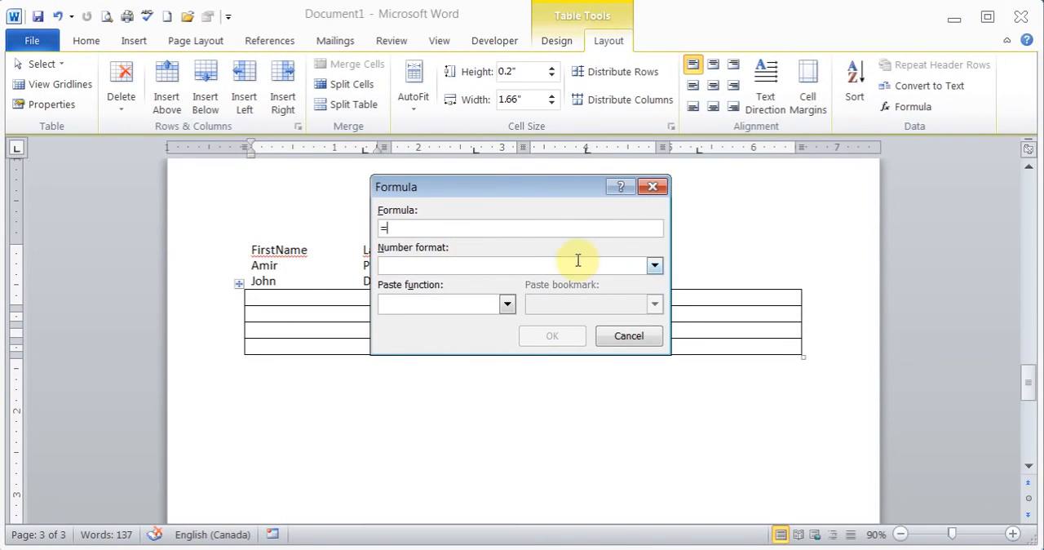
type("sum")
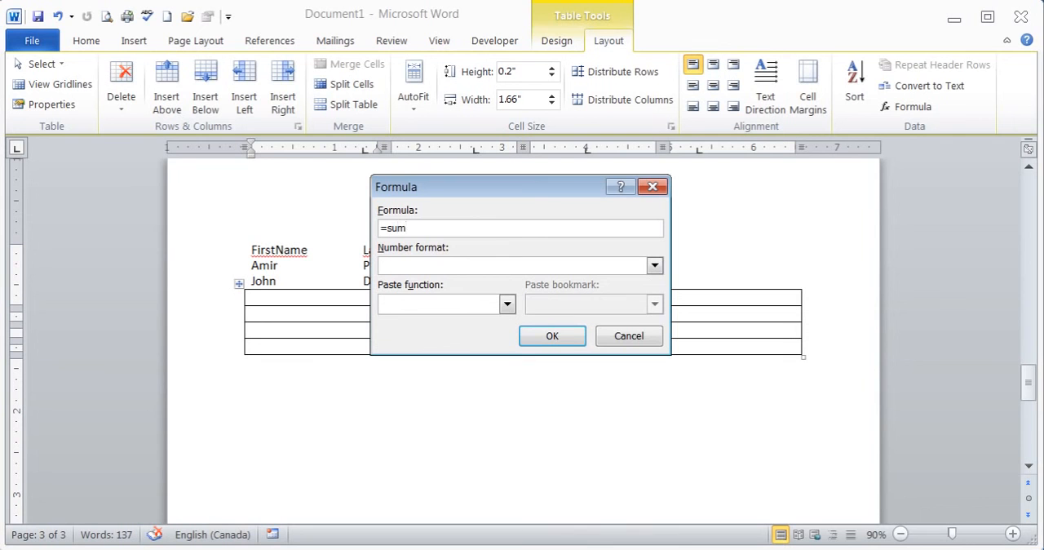
type("(")
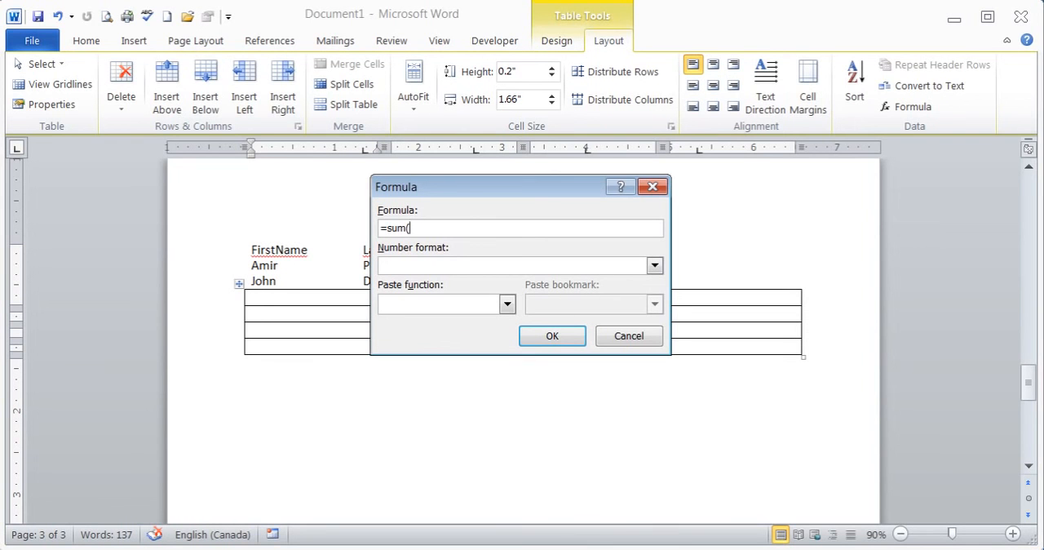